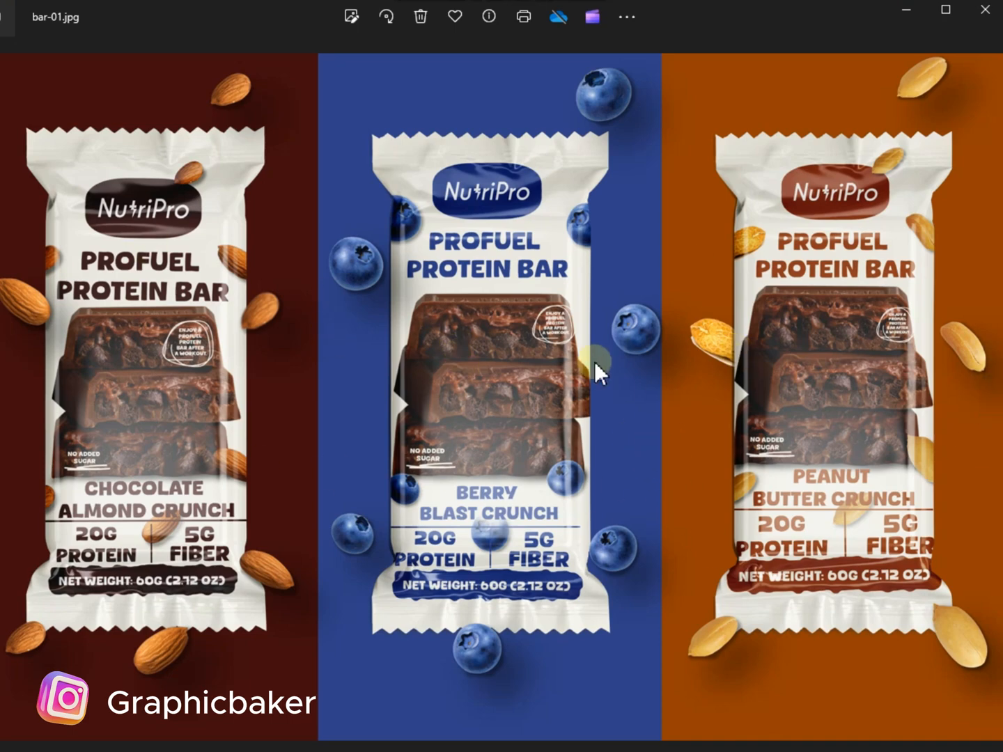
pyautogui.click(988, 398)
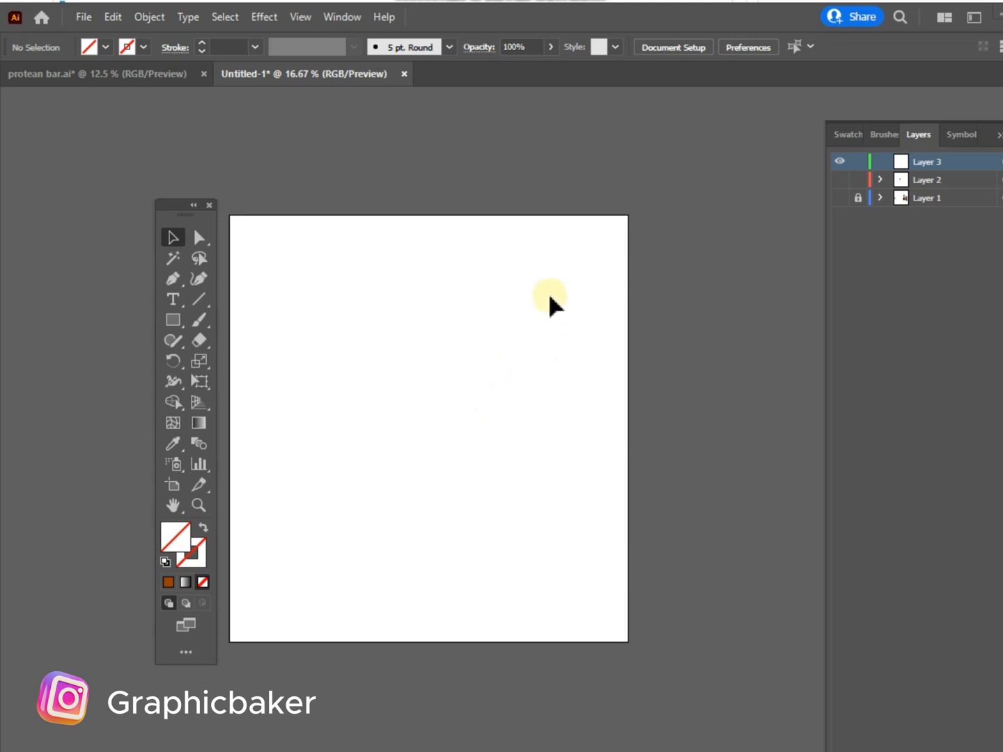
# - Show Layer 2 and enlarge the hand-drawn layout sketch proportionally from its centre until it extends past the artboard edges
pyautogui.click(839, 179)
pyautogui.moveTo(449, 436)
pyautogui.mouseDown()
pyautogui.moveTo(436, 415)
pyautogui.moveTo(453, 440)
pyautogui.moveTo(447, 430)
pyautogui.mouseUp()
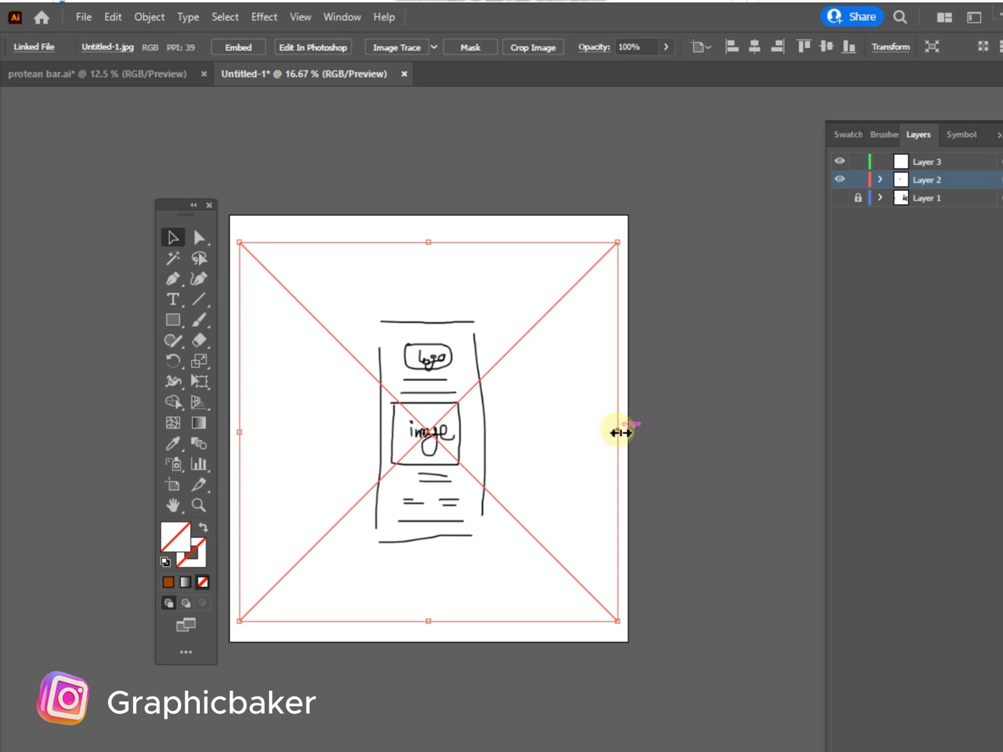
pyautogui.moveTo(620, 433); pyautogui.dragTo(731, 428)
pyautogui.moveTo(487, 436); pyautogui.dragTo(434, 437)
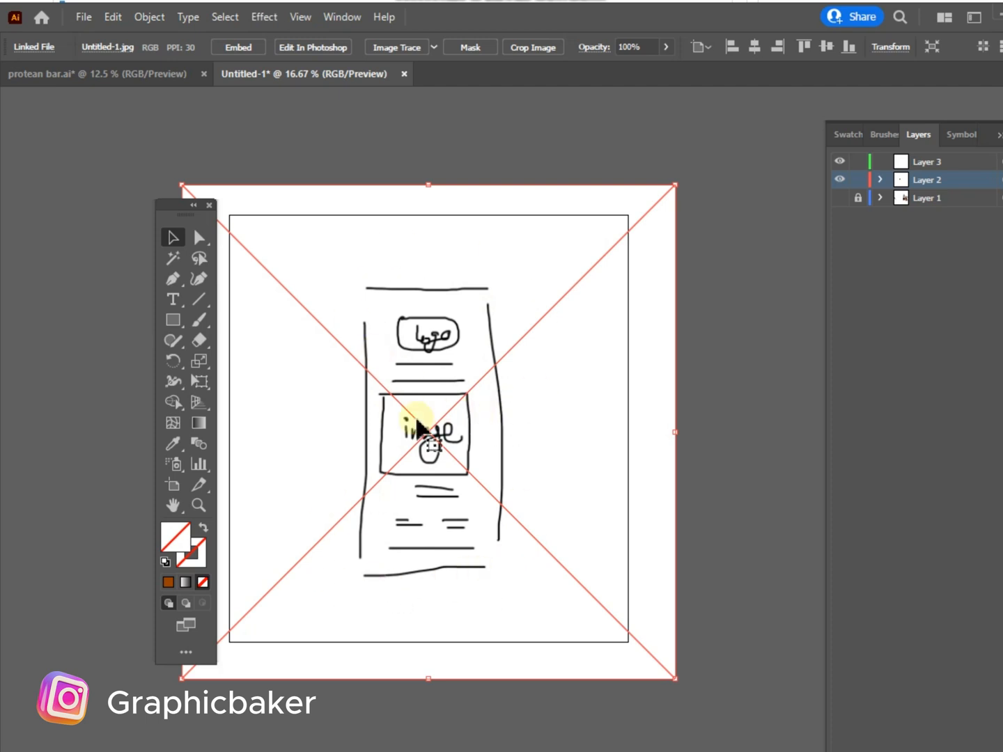
# - Move the layout sketch fully off the artboard to the empty canvas on its right side
pyautogui.moveTo(420, 428)
pyautogui.mouseDown()
pyautogui.moveTo(454, 472)
pyautogui.moveTo(723, 460)
pyautogui.moveTo(622, 480)
pyautogui.mouseUp()
pyautogui.moveTo(167, 213); pyautogui.dragTo(68, 210)
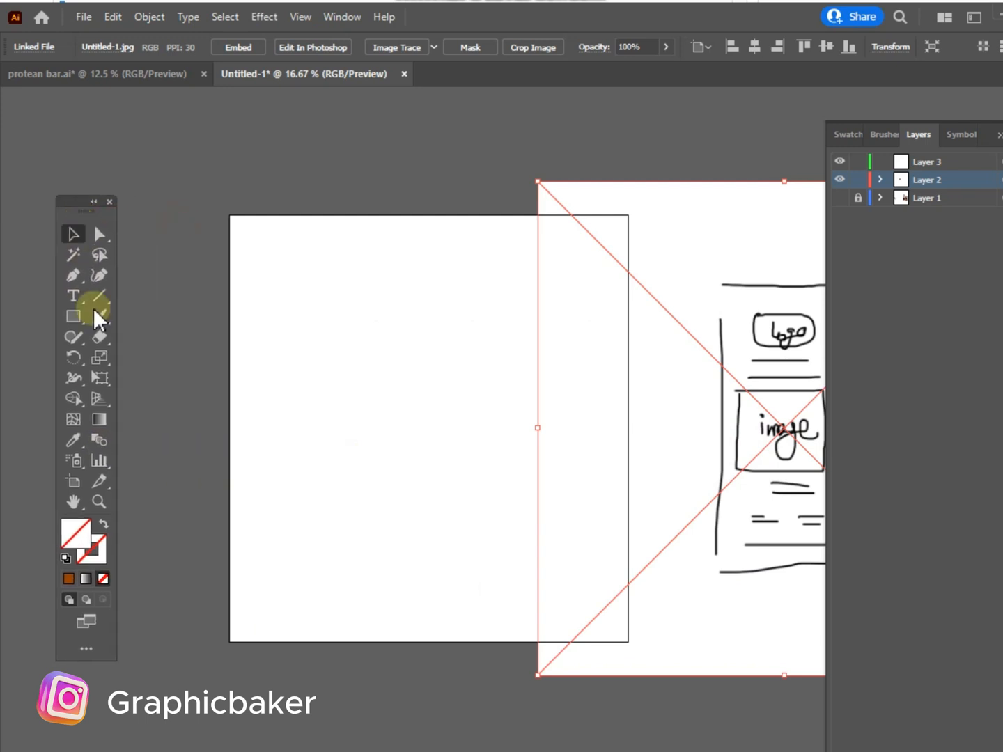
pyautogui.click(74, 501)
pyautogui.moveTo(480, 484); pyautogui.dragTo(390, 493)
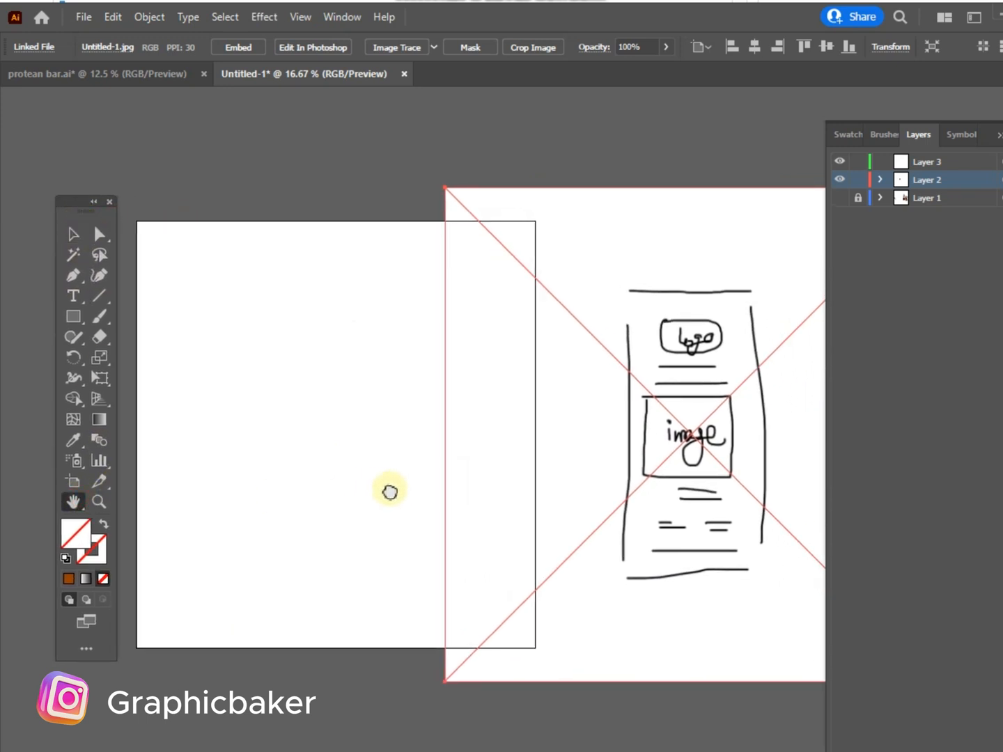
pyautogui.click(74, 234)
pyautogui.moveTo(501, 410); pyautogui.dragTo(630, 411)
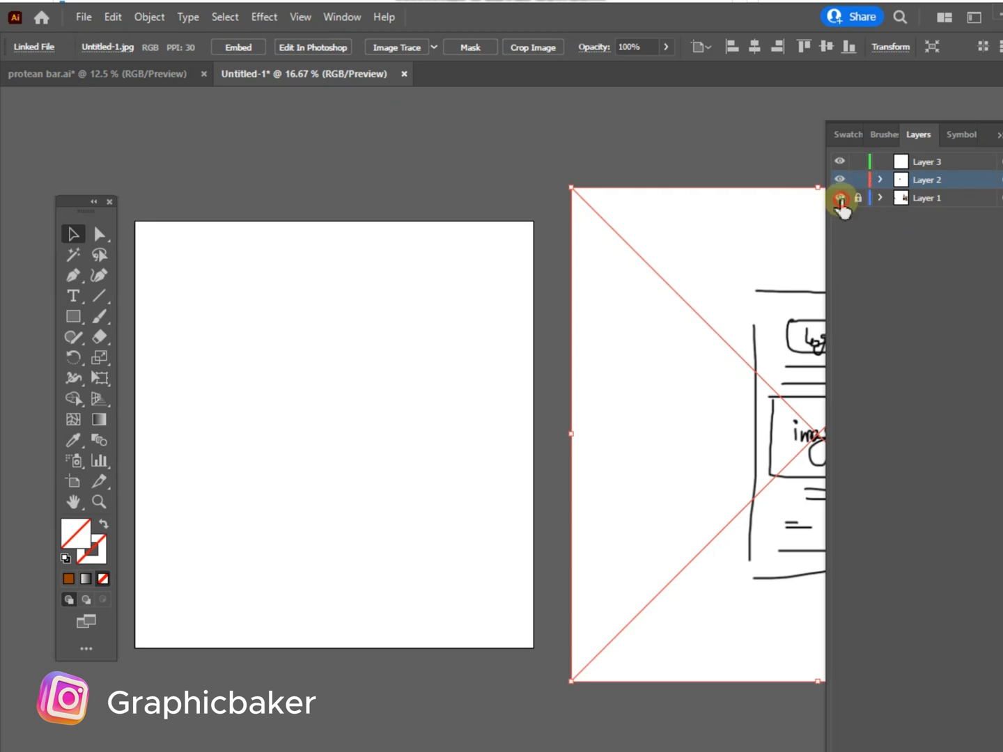
# - Show Layer 1 with the reference packaging designs and hide Layer 2
pyautogui.click(842, 200)
pyautogui.click(838, 180)
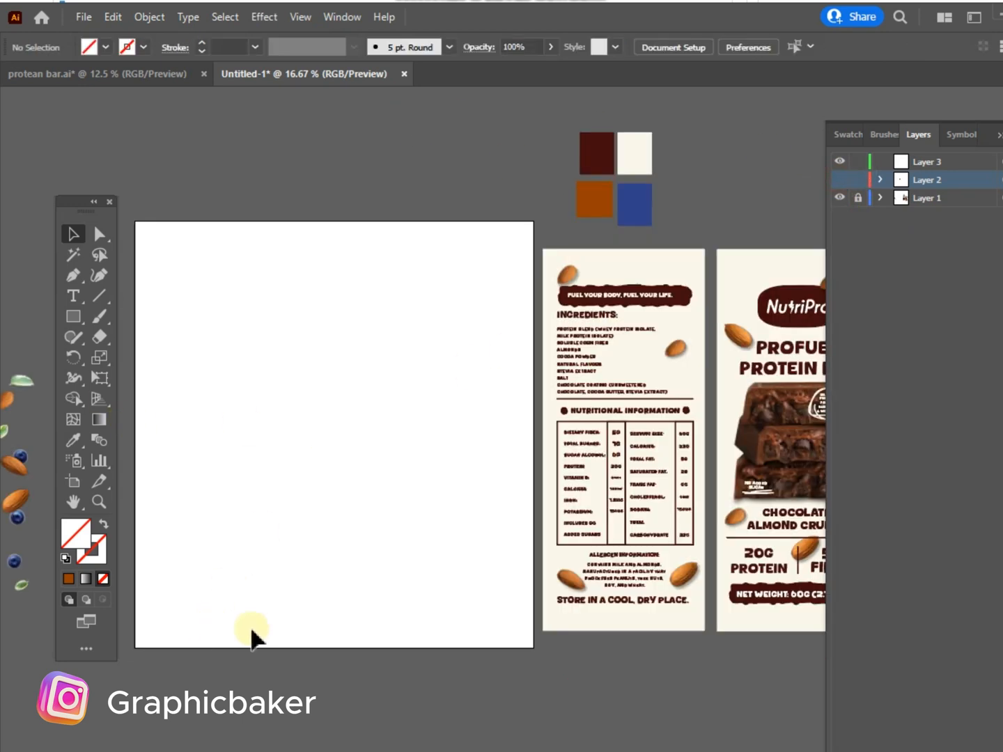
pyautogui.click(74, 502)
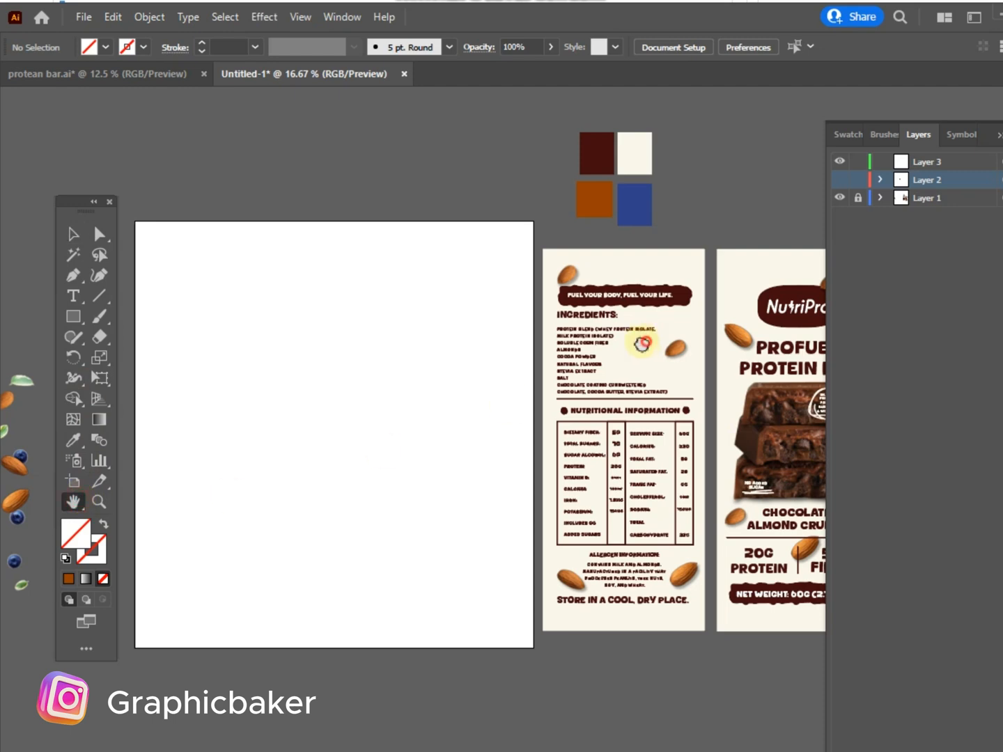
pyautogui.moveTo(643, 343); pyautogui.dragTo(513, 348)
pyautogui.click(76, 237)
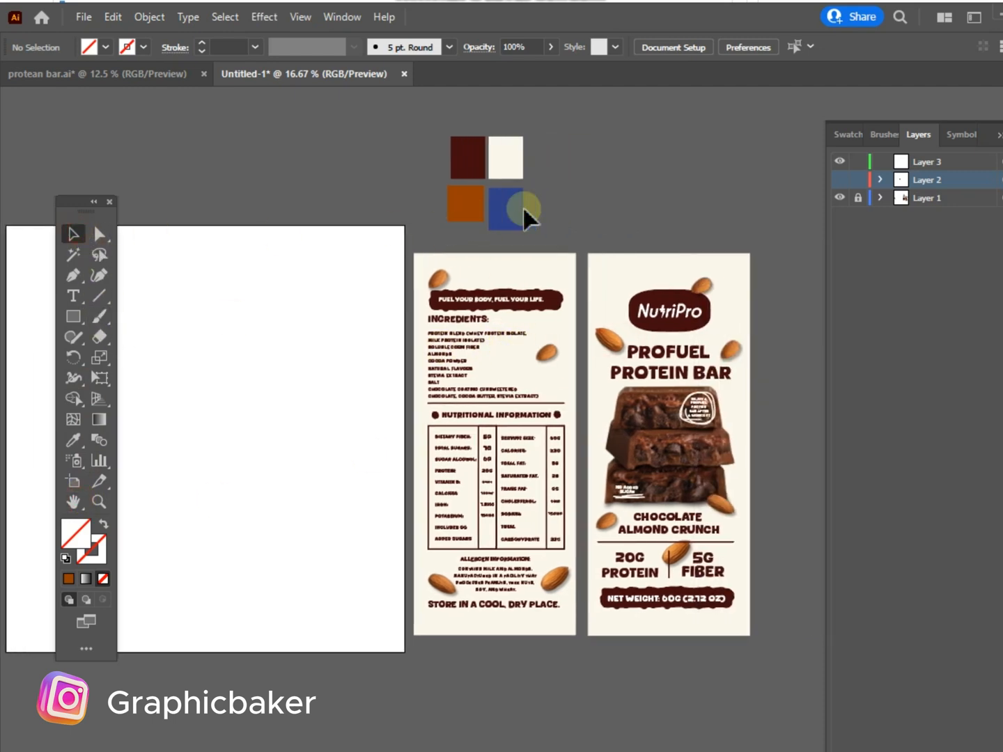
# - Try to create a colour group from the four colour squares while Layer 1 is locked
pyautogui.moveTo(486, 109); pyautogui.dragTo(539, 244)
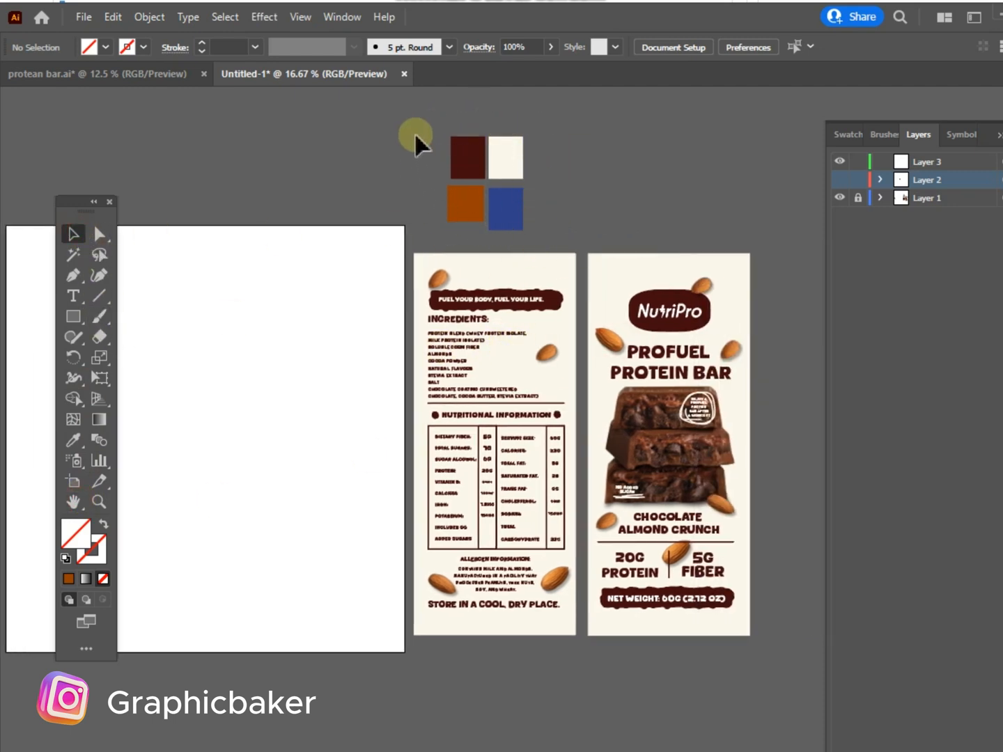
pyautogui.moveTo(416, 118); pyautogui.dragTo(560, 243)
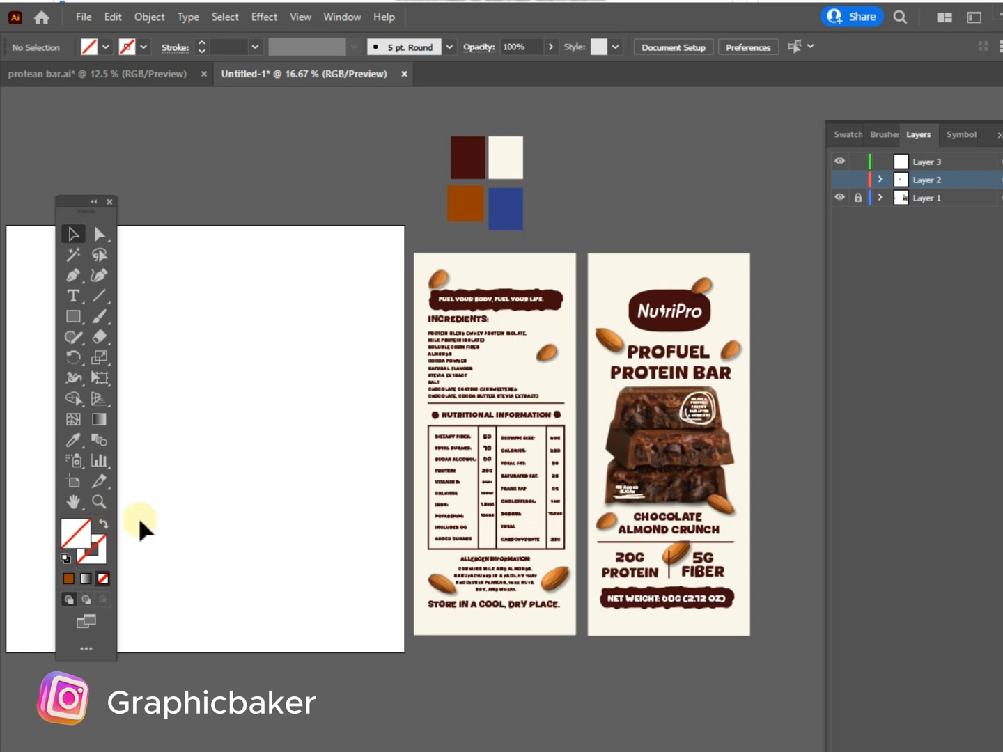
pyautogui.click(73, 502)
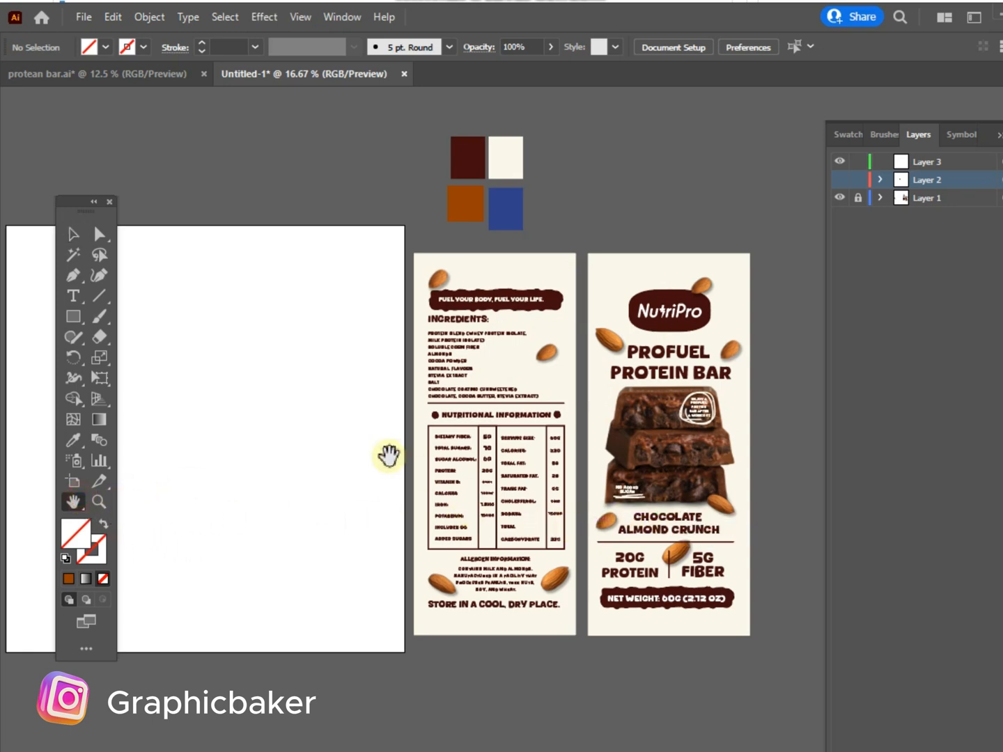
pyautogui.click(74, 234)
pyautogui.moveTo(426, 112); pyautogui.dragTo(543, 229)
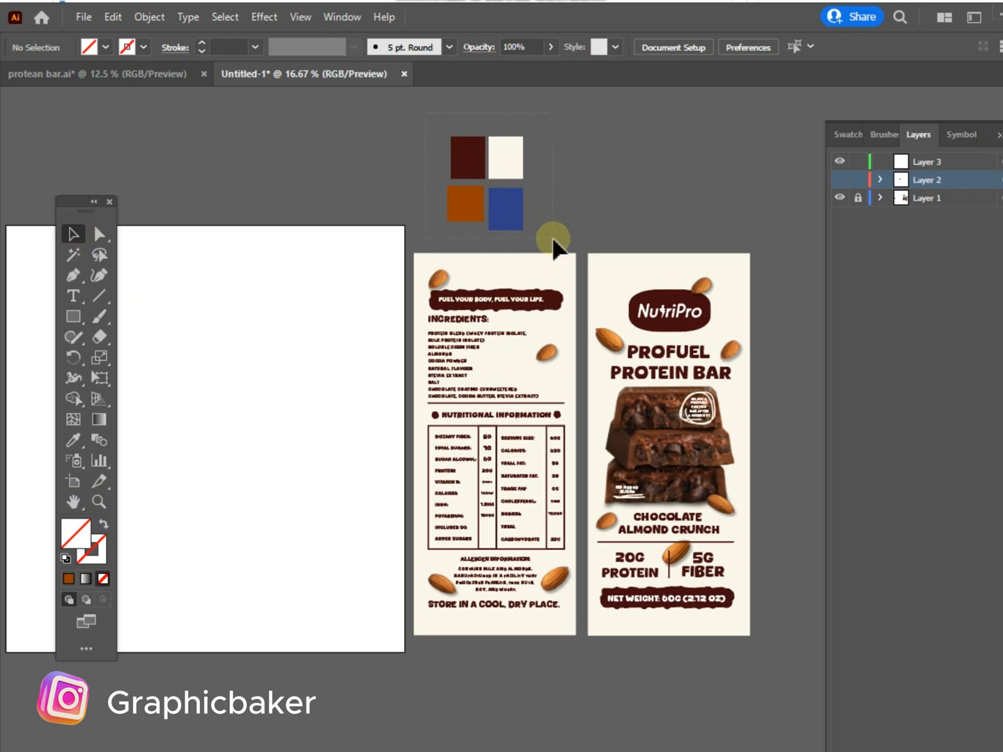
pyautogui.click(957, 182)
pyautogui.click(848, 135)
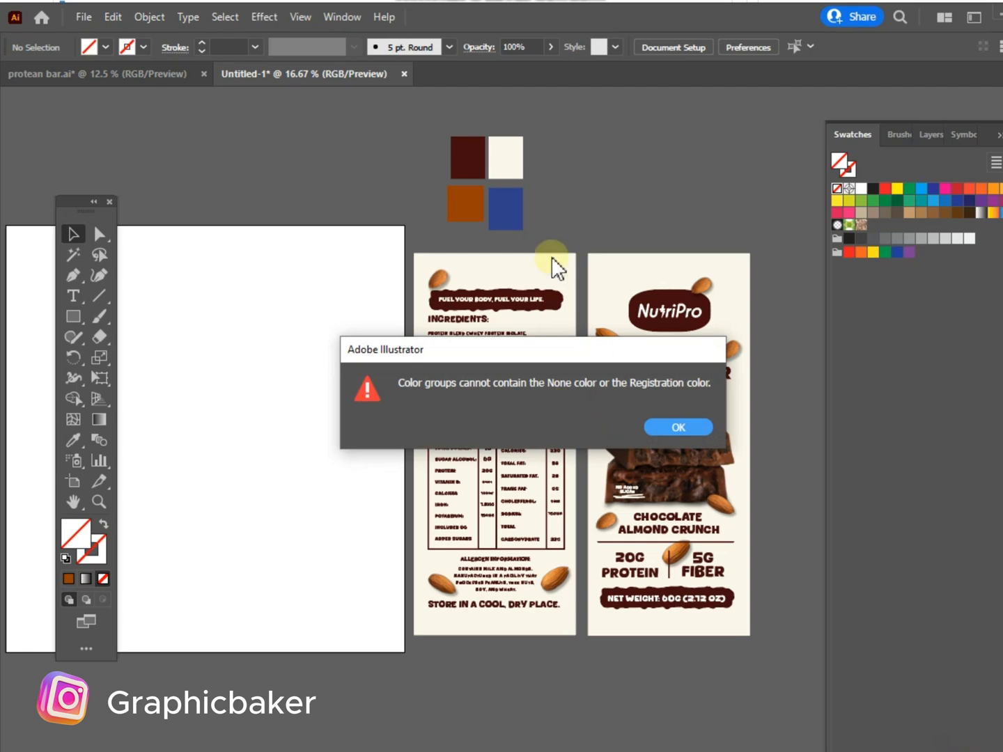
pyautogui.click(700, 428)
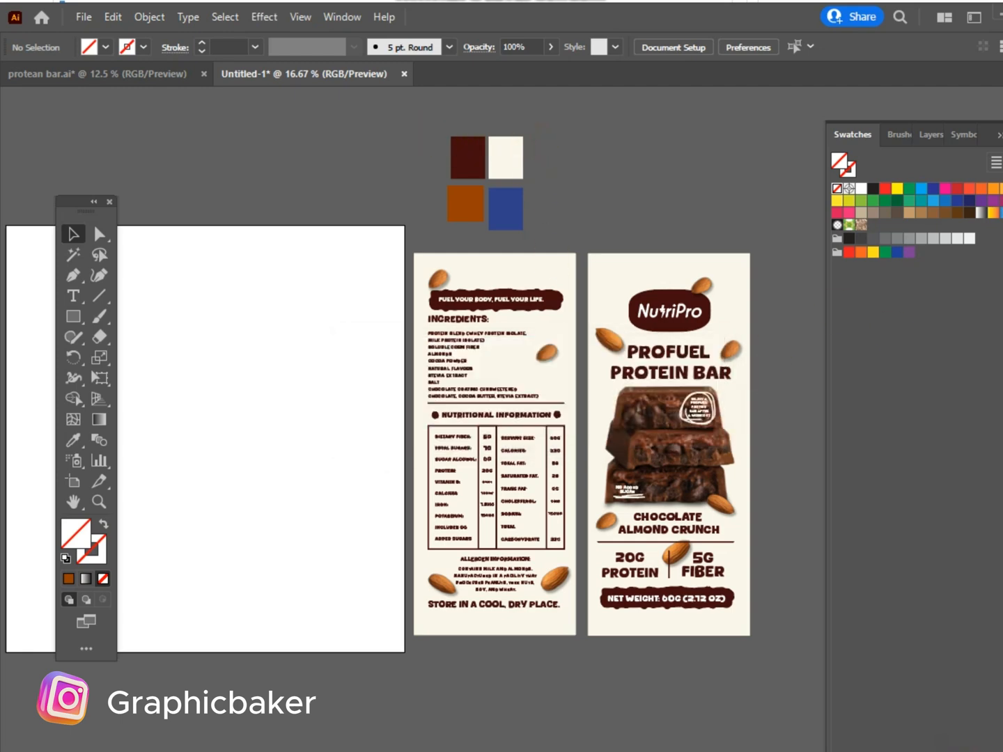
# - Unlock Layer 1 and create a colour group from the selected artwork of the four maroon, cream, orange-brown and blue squares
pyautogui.click(930, 134)
pyautogui.click(858, 199)
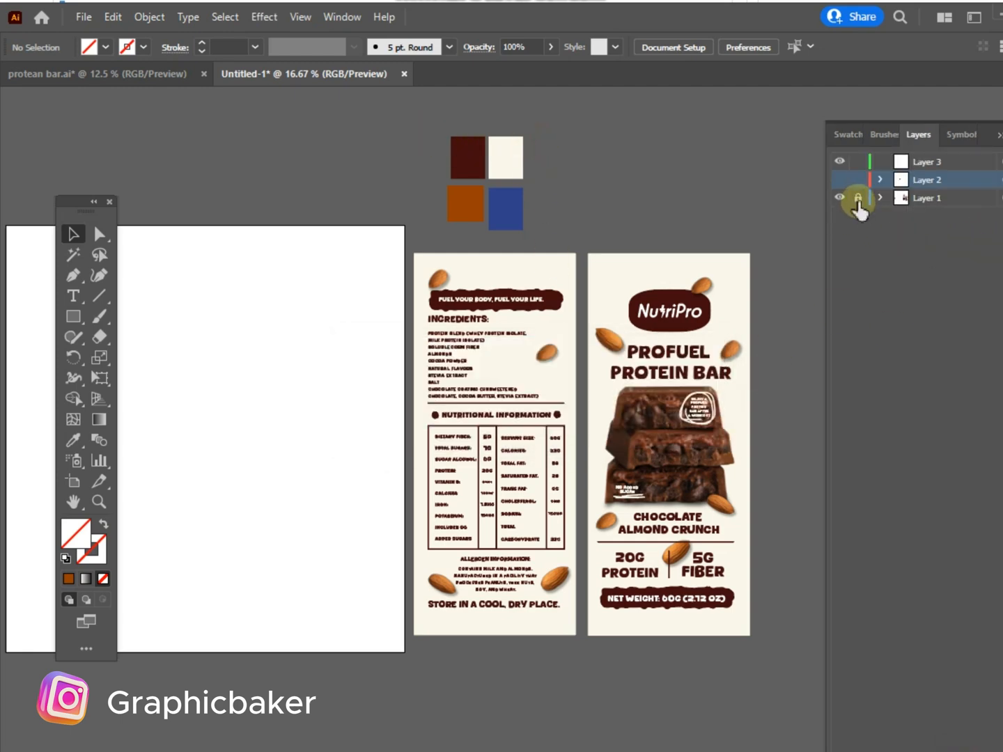
pyautogui.click(858, 199)
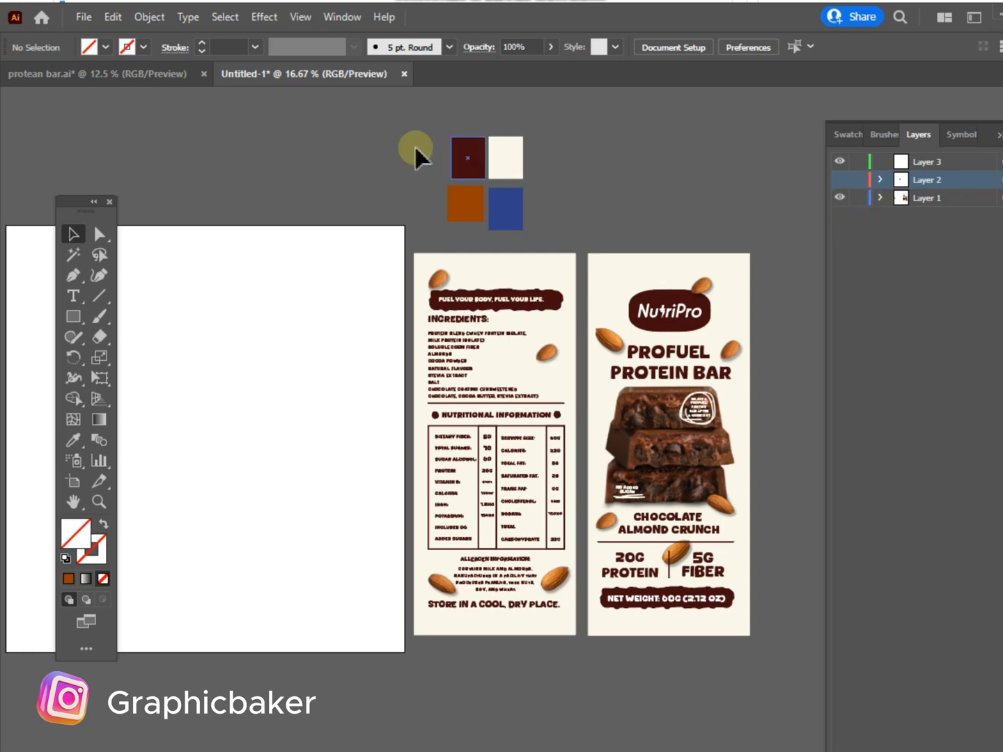
pyautogui.moveTo(423, 113); pyautogui.dragTo(543, 239)
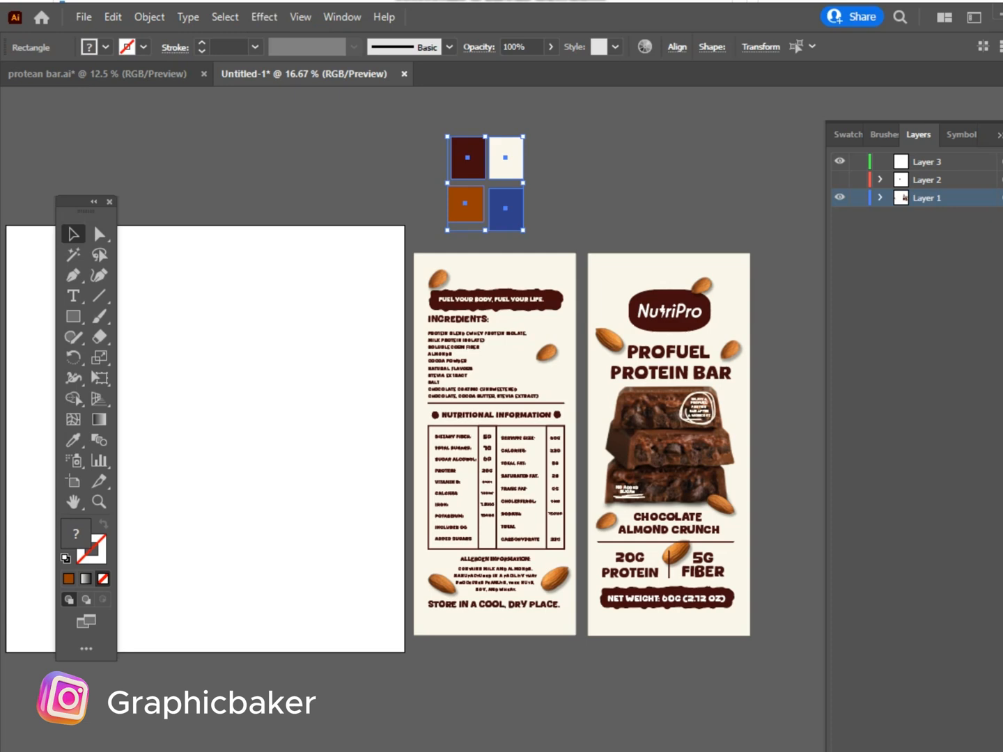
pyautogui.click(848, 135)
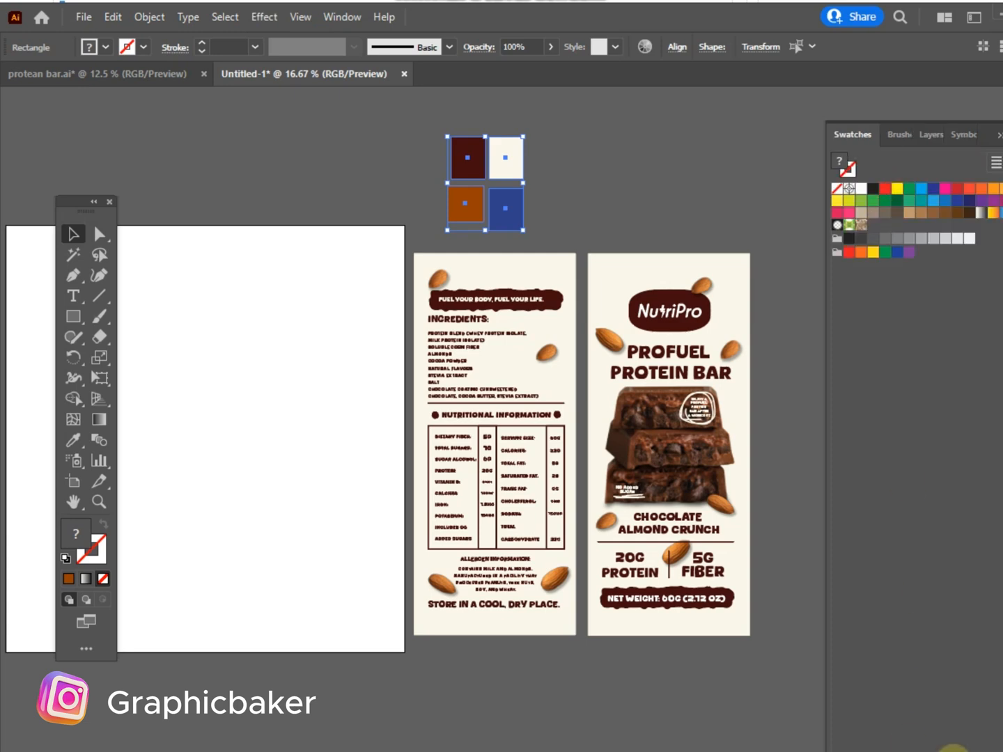
pyautogui.click(954, 746)
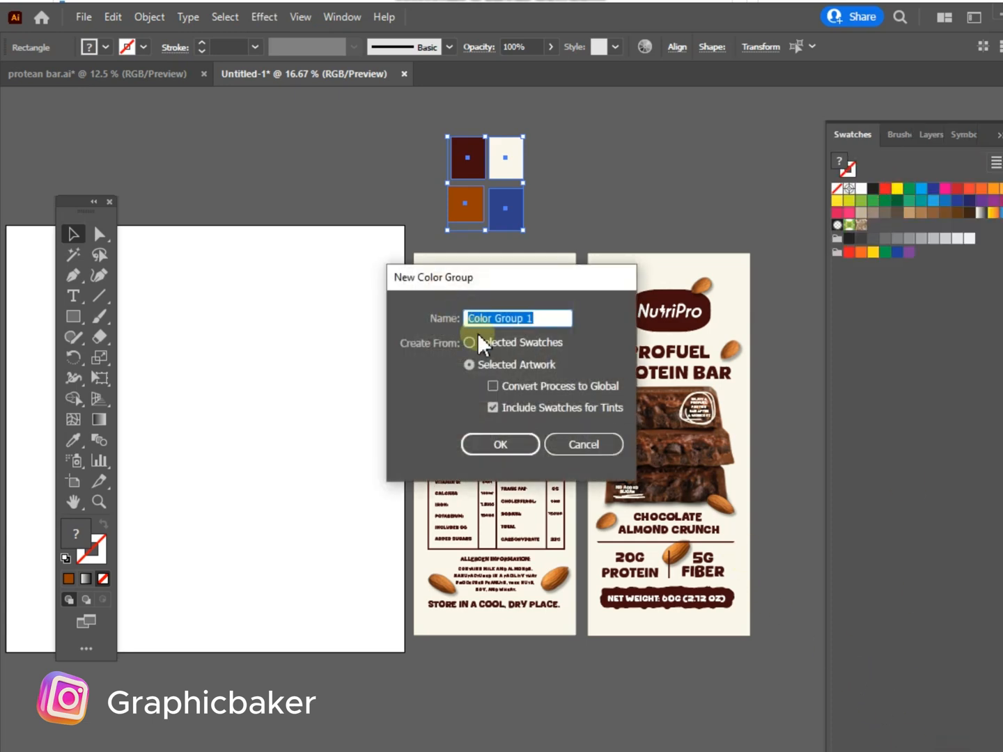
pyautogui.click(509, 446)
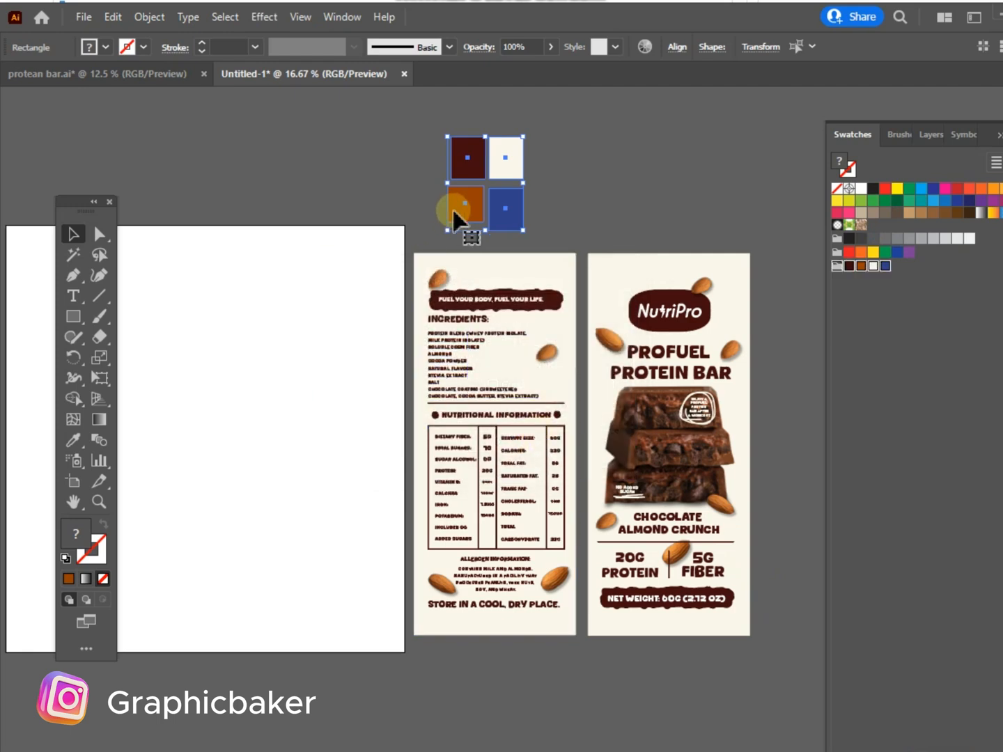
pyautogui.click(435, 160)
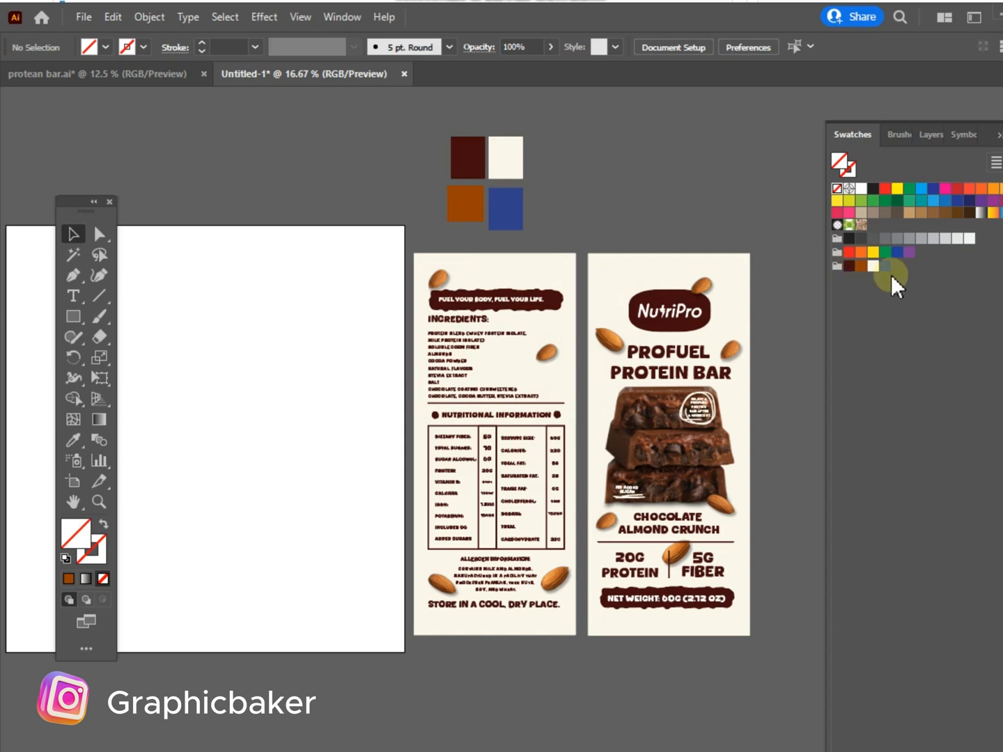
# - Draw a tall rectangle filled with the cream swatch, without stroke, on the left half of the artboard
pyautogui.click(74, 502)
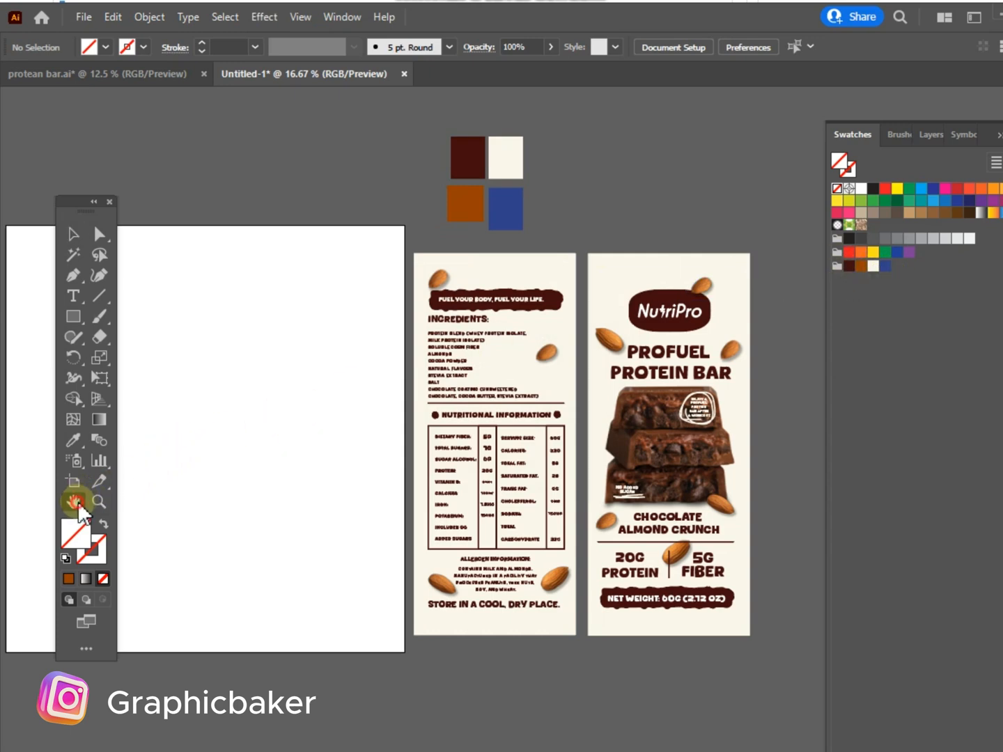
pyautogui.moveTo(356, 520); pyautogui.dragTo(474, 520)
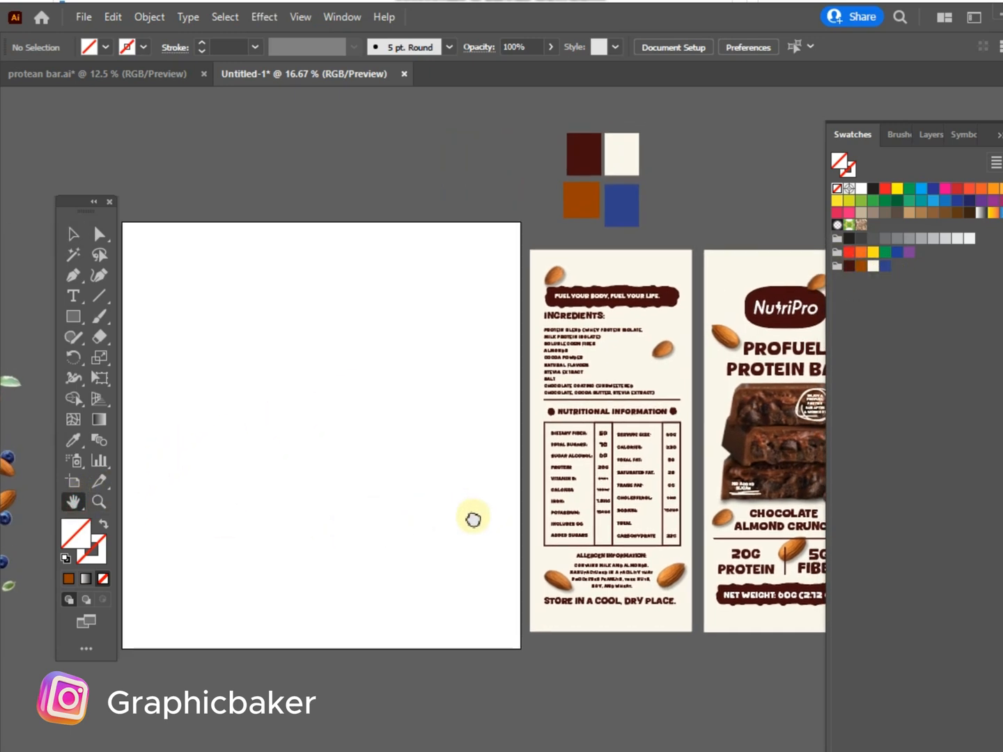
pyautogui.click(77, 320)
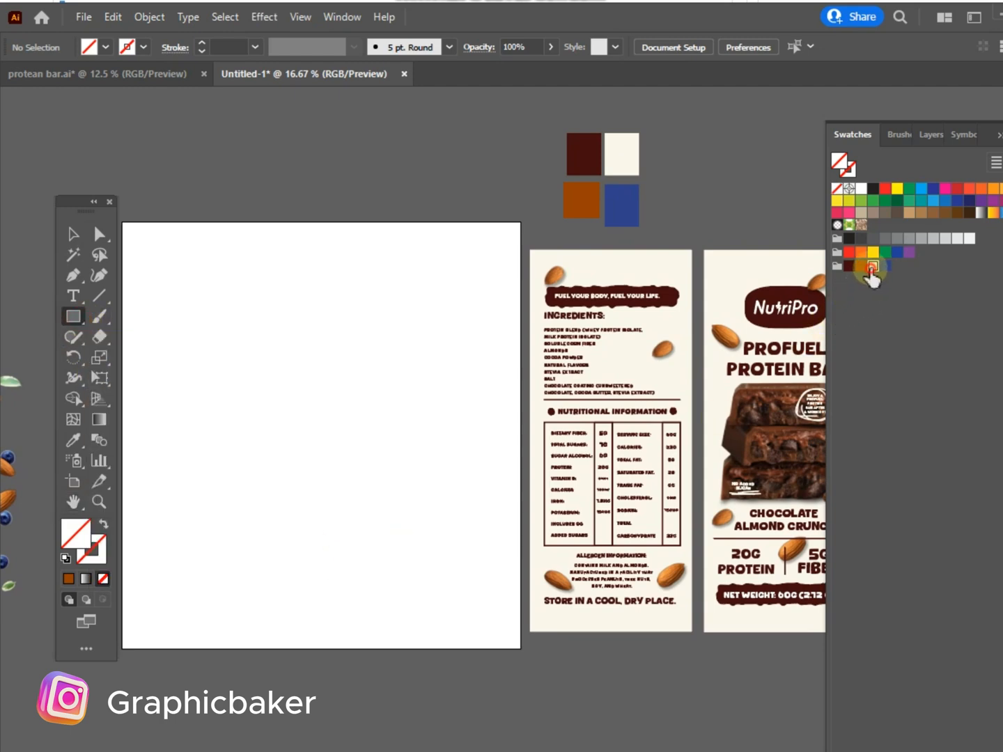
pyautogui.click(871, 267)
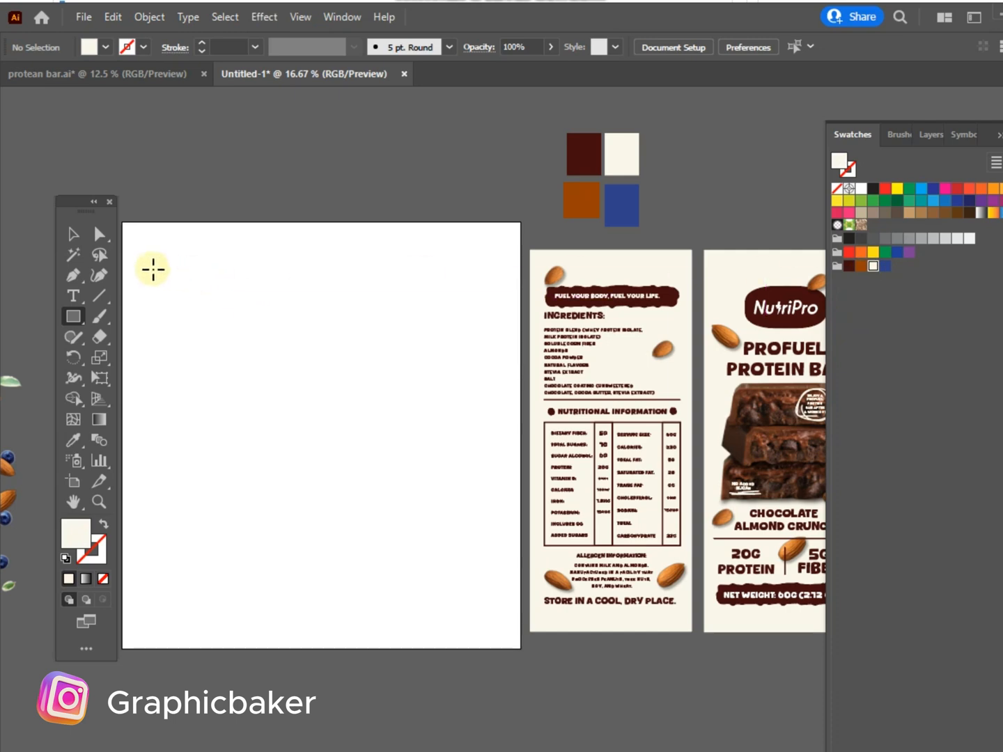
pyautogui.moveTo(137, 267); pyautogui.dragTo(299, 625)
# - Move the cream rectangle up so it sits roughly centred vertically near the artboard's left edge, then deselect it
pyautogui.click(71, 233)
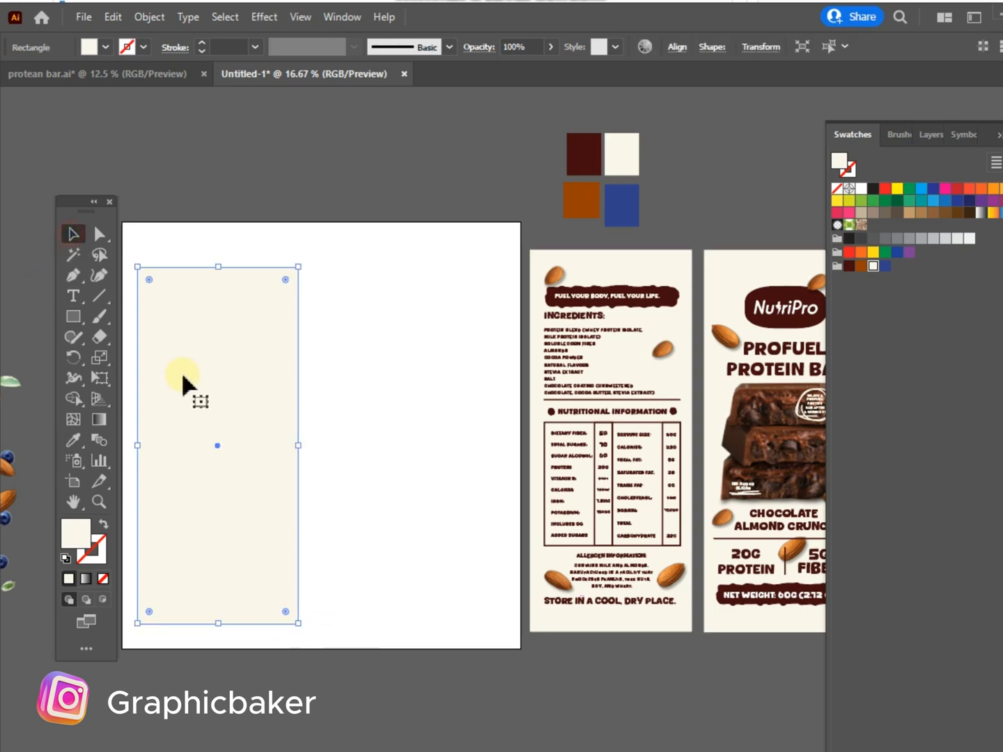
pyautogui.click(203, 372)
pyautogui.moveTo(204, 372); pyautogui.dragTo(205, 355)
pyautogui.click(73, 500)
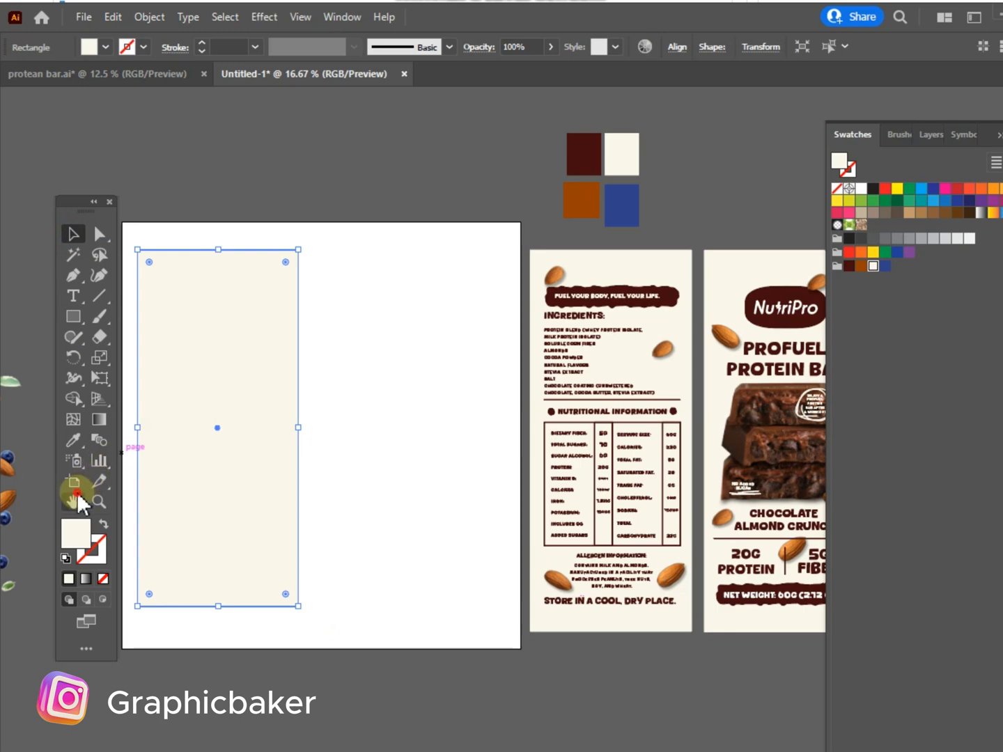
pyautogui.moveTo(409, 457); pyautogui.dragTo(432, 450)
pyautogui.click(75, 233)
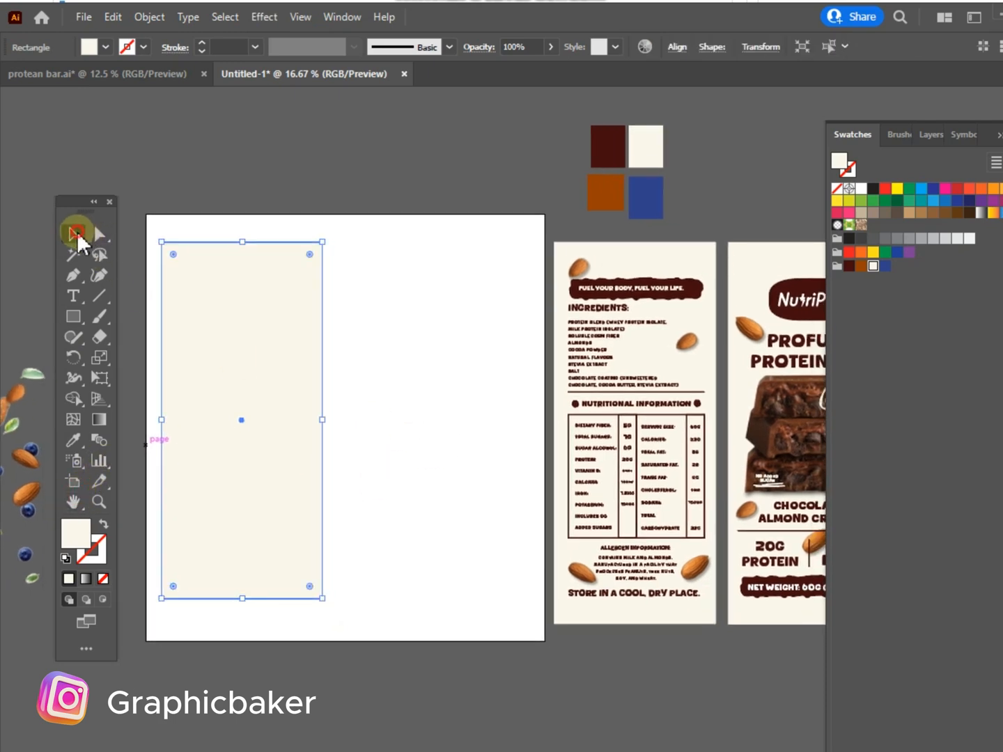
pyautogui.moveTo(256, 347); pyautogui.dragTo(258, 354)
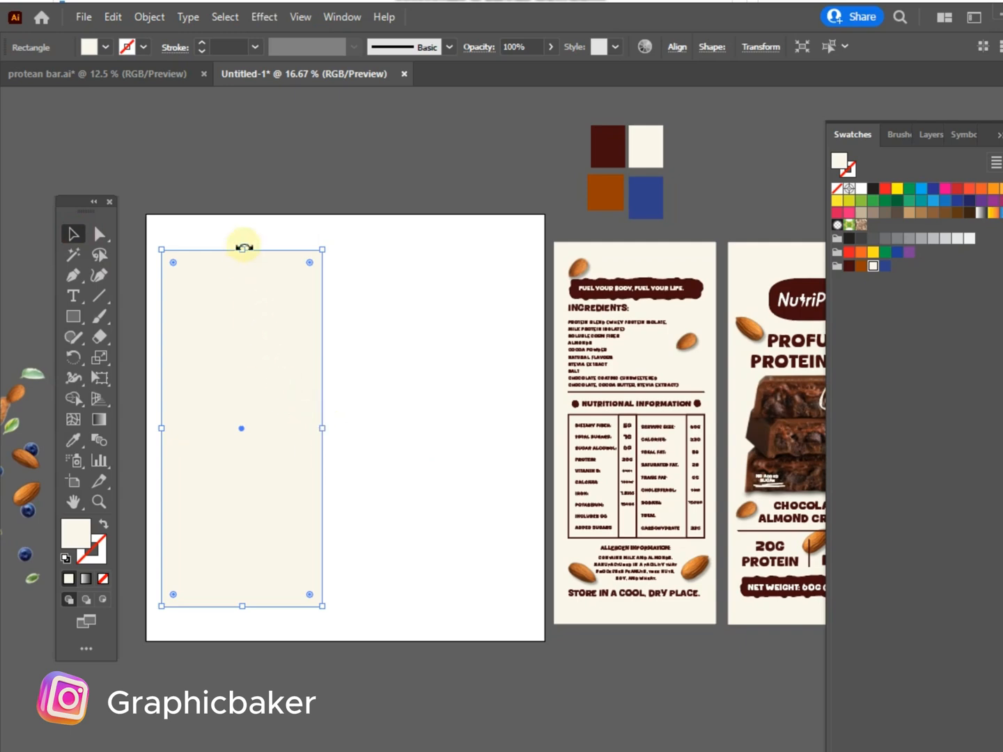
pyautogui.click(333, 359)
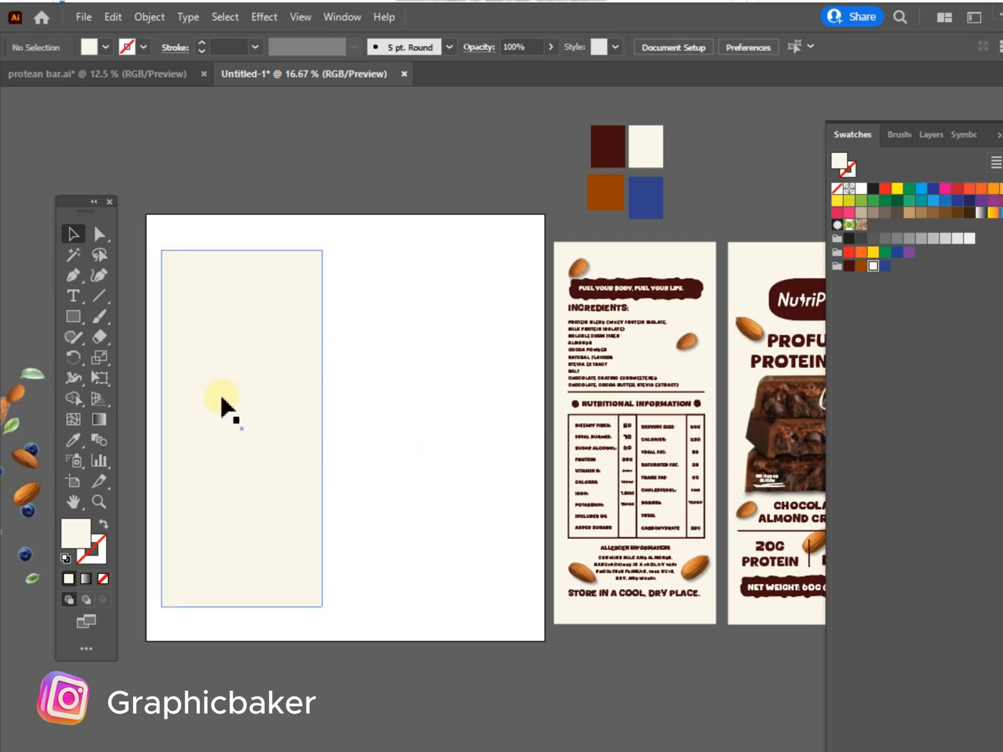
pyautogui.moveTo(222, 398); pyautogui.dragTo(244, 413)
pyautogui.click(368, 424)
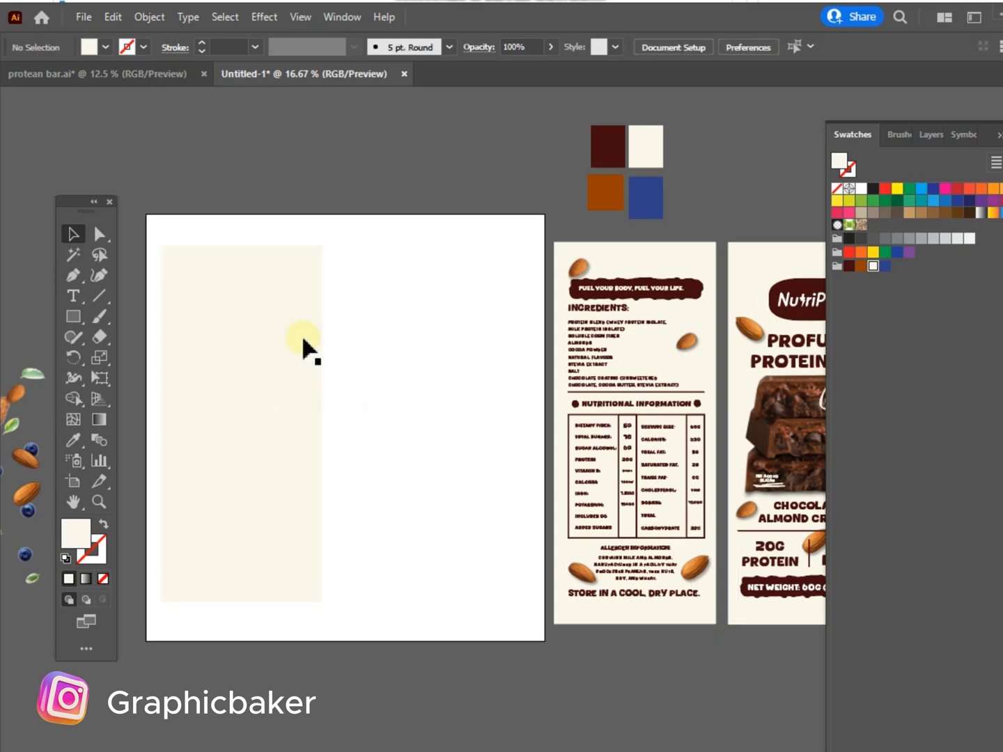
# - Draw a rectangle covering the entire artboard and fill it with the black swatch
pyautogui.press('m')
pyautogui.moveTo(148, 217)
pyautogui.mouseDown()
pyautogui.moveTo(401, 508)
pyautogui.moveTo(536, 622)
pyautogui.moveTo(545, 644)
pyautogui.mouseUp()
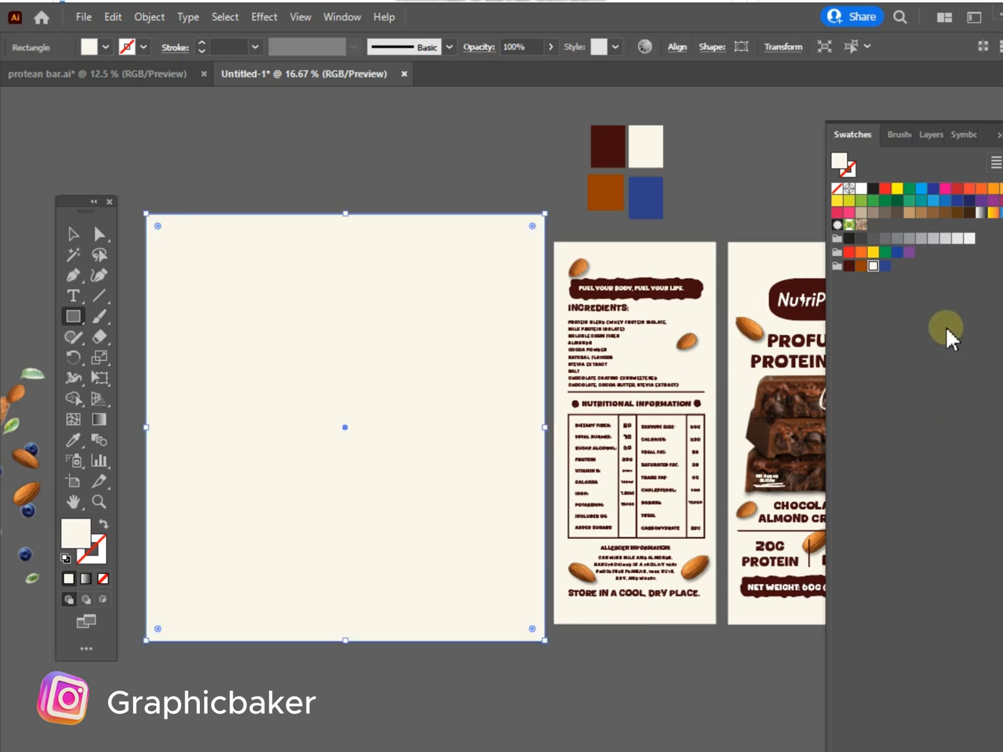
pyautogui.click(874, 191)
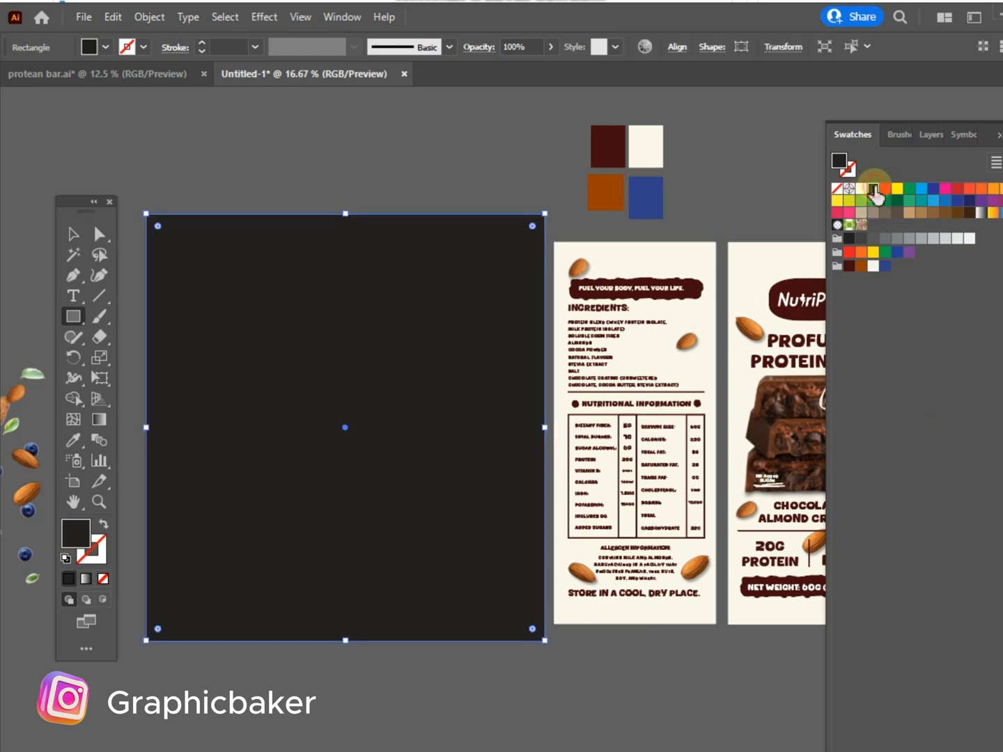
pyautogui.click(70, 235)
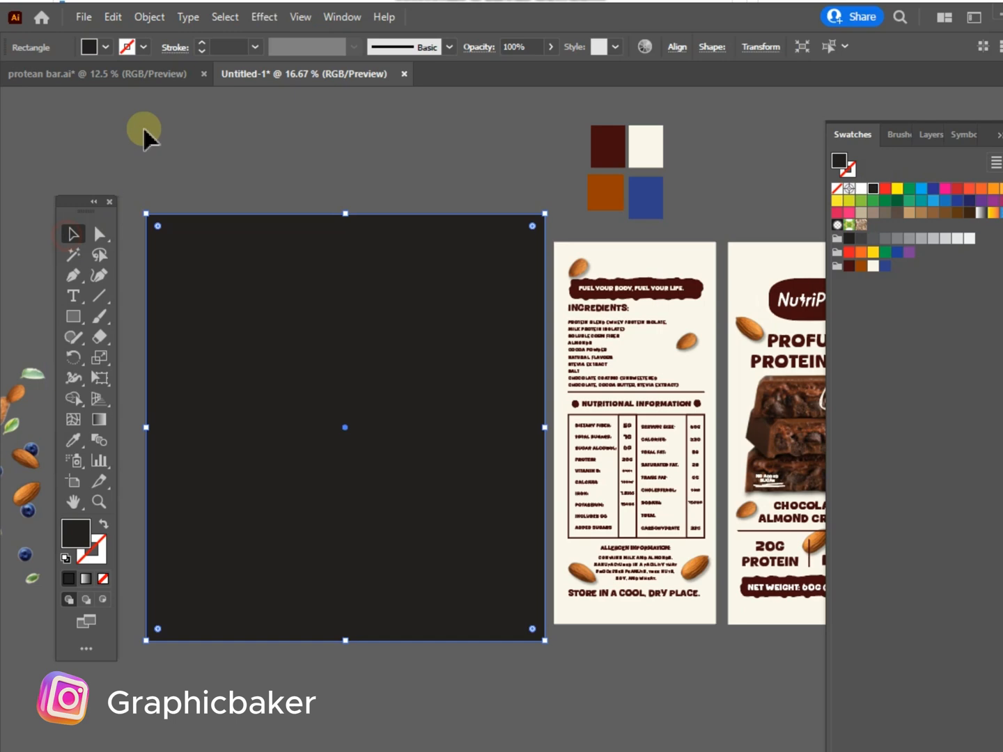
# - Send the black background rectangle to the back so it sits behind the cream panel
pyautogui.click(148, 19)
pyautogui.rightClick(273, 273)
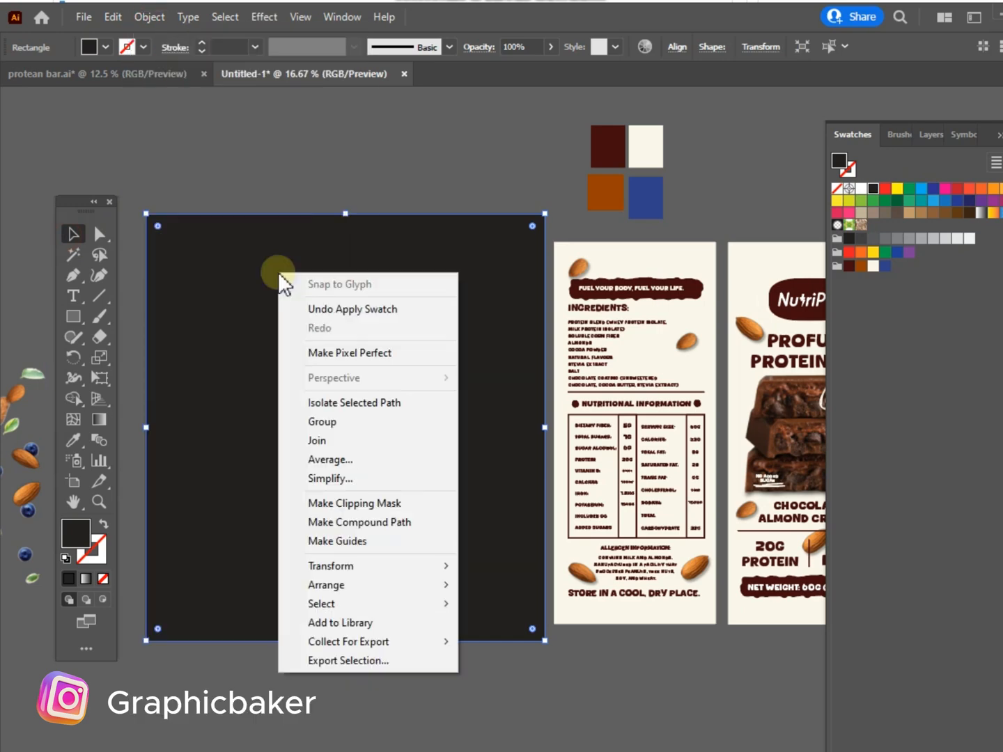
pyautogui.rightClick(267, 255)
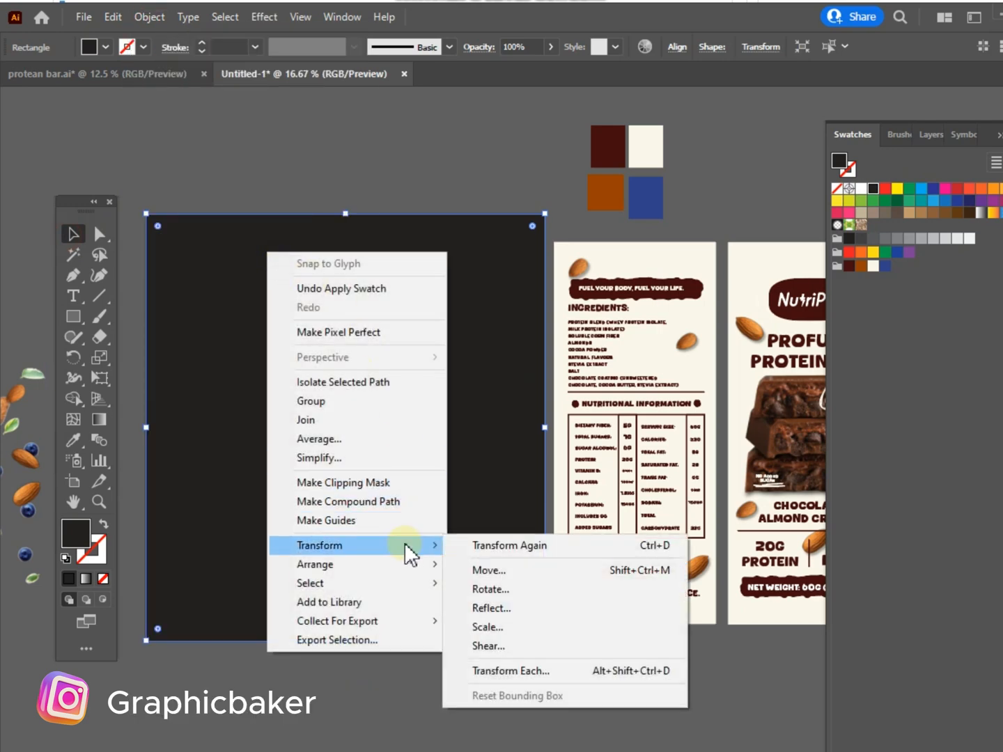
pyautogui.rightClick(234, 260)
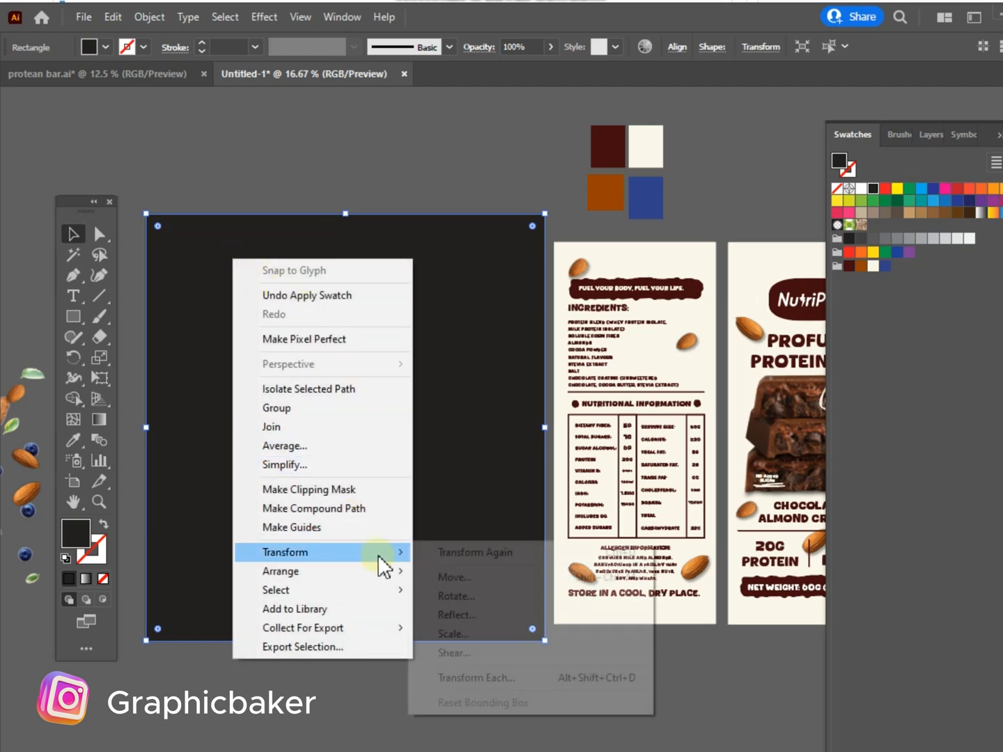
pyautogui.moveTo(380, 577)
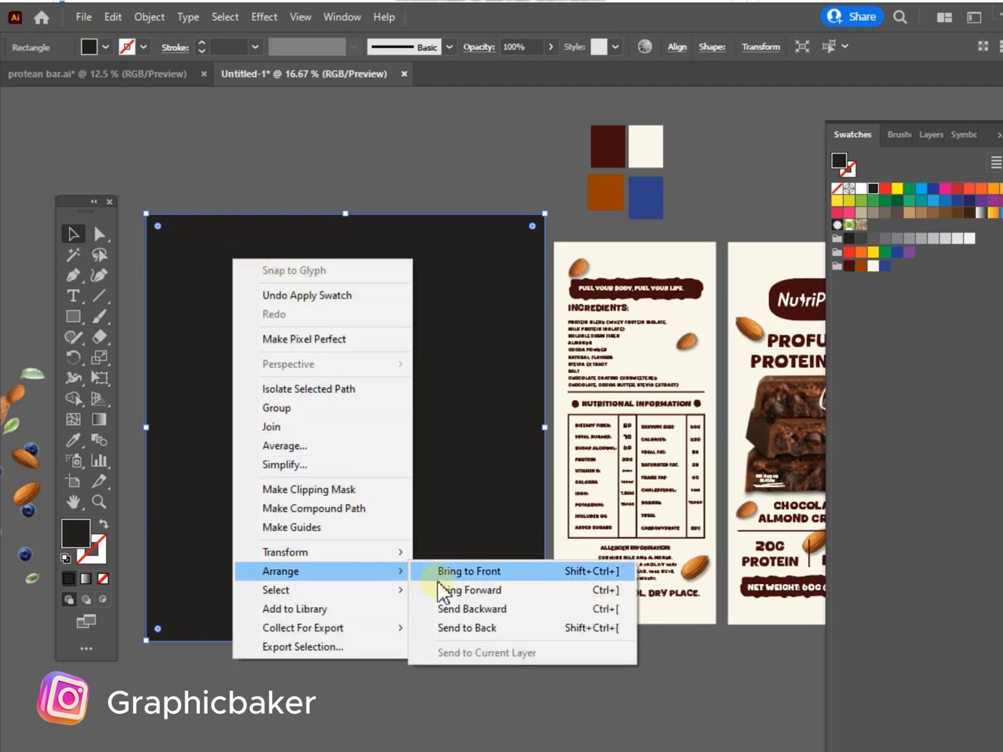
pyautogui.click(488, 629)
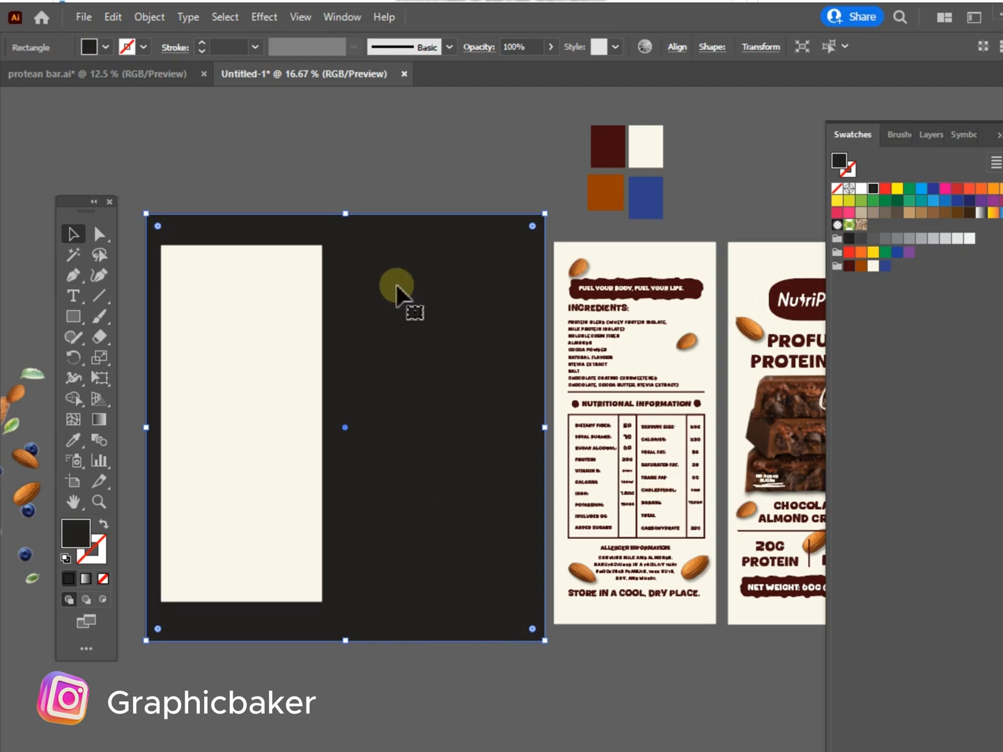
# - Lock the black background rectangle in place on the artboard
pyautogui.click(148, 16)
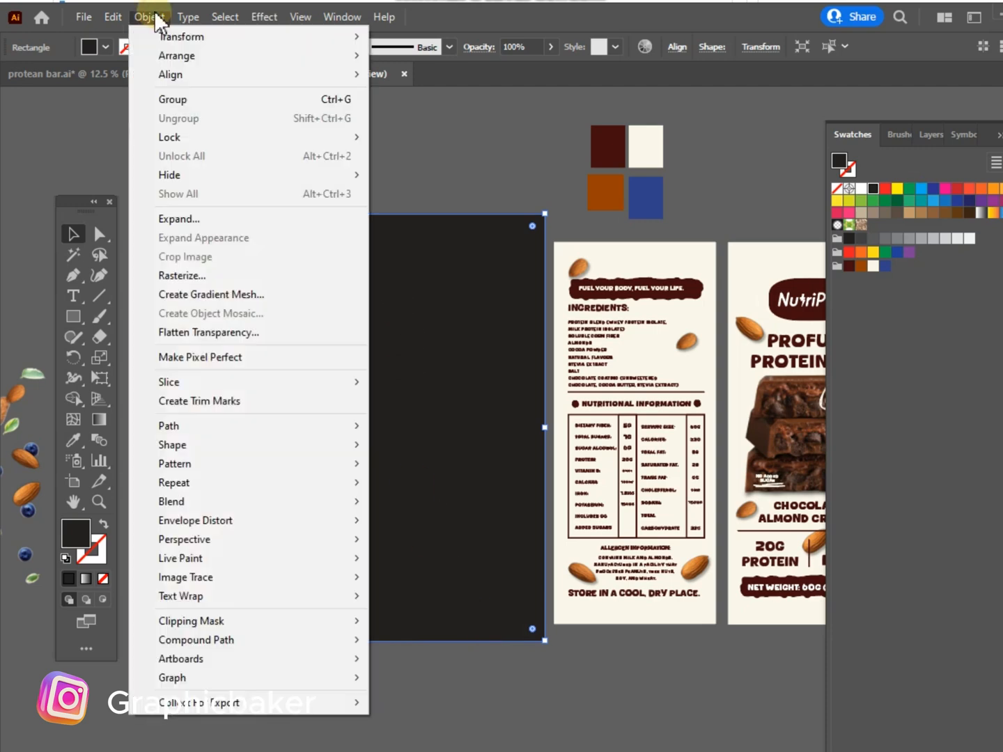
pyautogui.moveTo(242, 143)
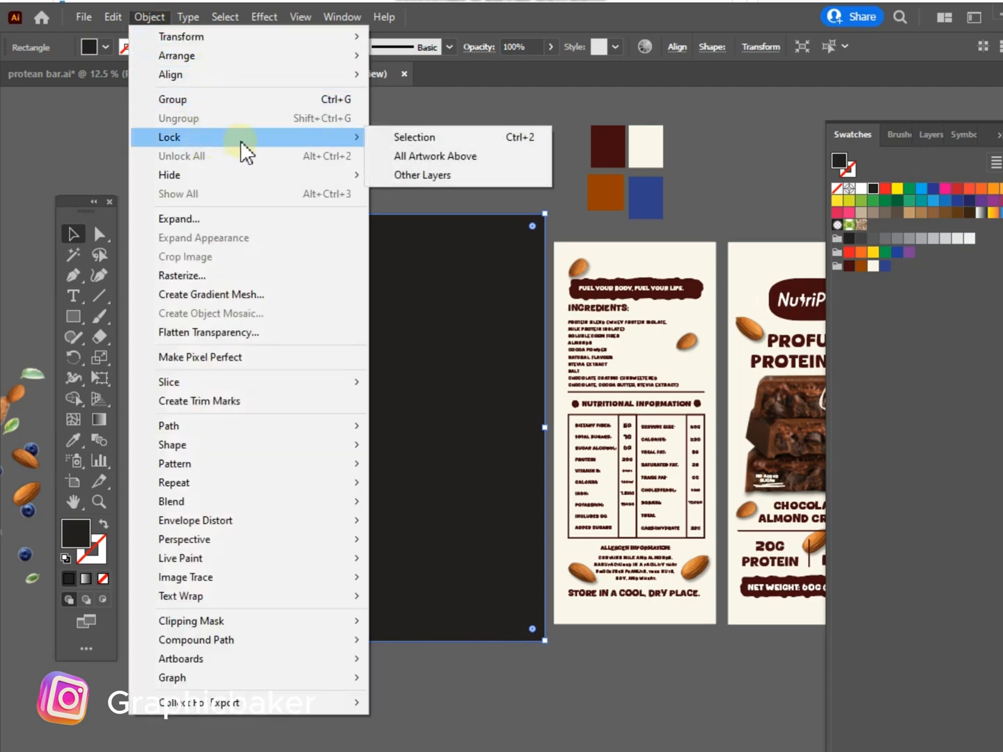
pyautogui.click(398, 138)
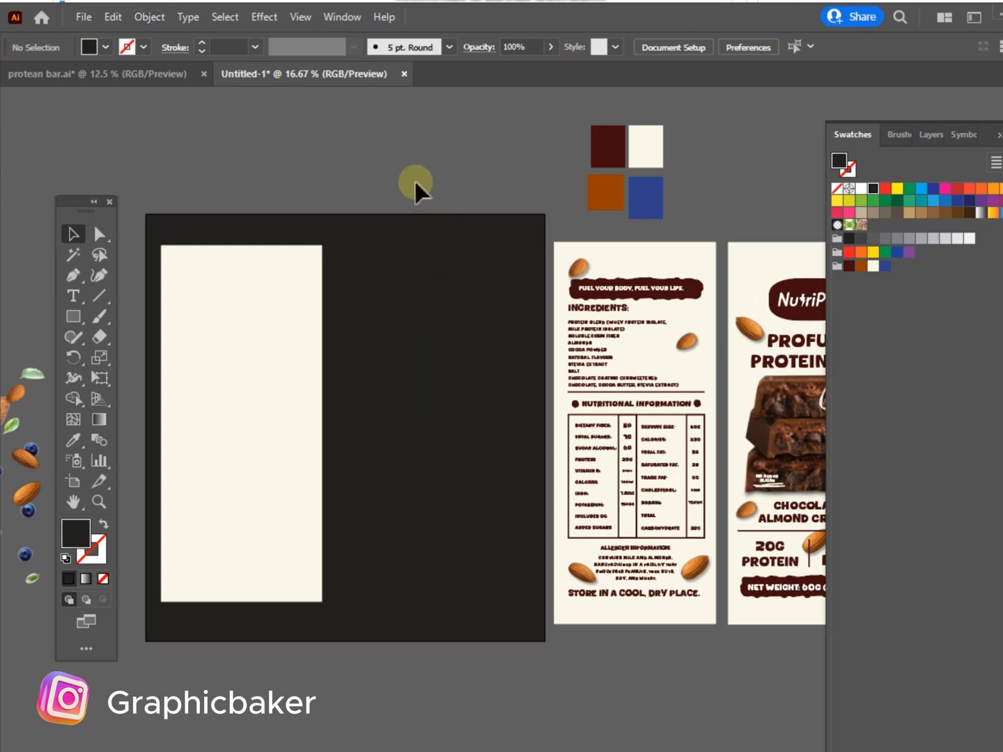
pyautogui.moveTo(425, 176); pyautogui.dragTo(467, 387)
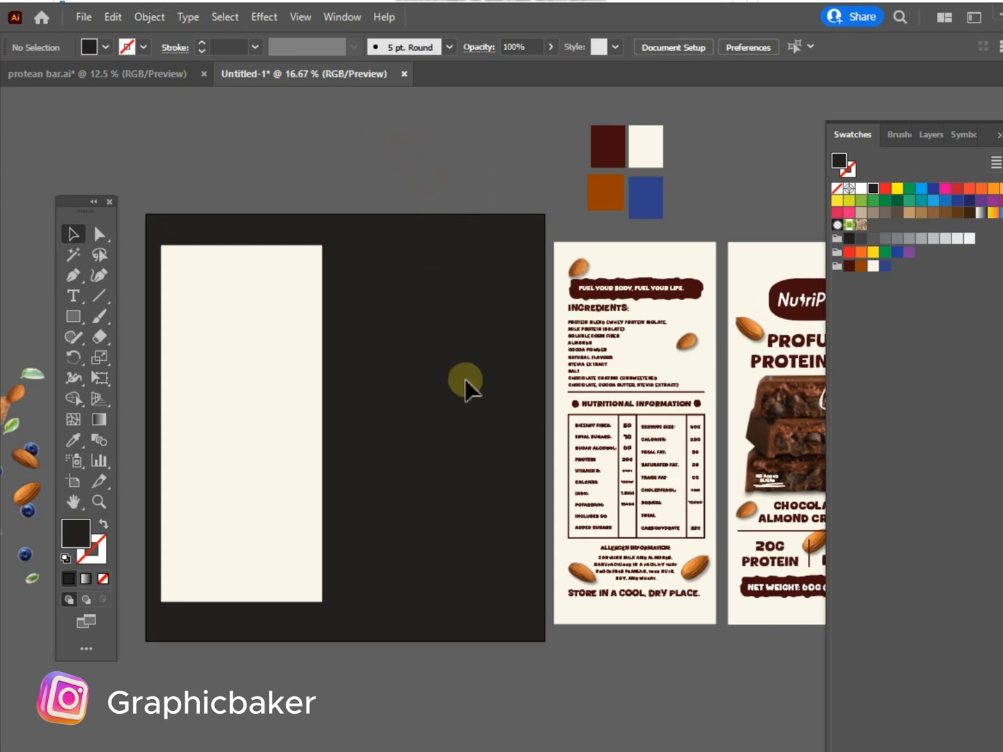
# - Duplicate the cream panel to its right with a narrow gap and centre both panels horizontally on the black background
pyautogui.moveTo(270, 413); pyautogui.dragTo(334, 422)
pyautogui.moveTo(277, 407); pyautogui.dragTo(404, 410)
pyautogui.click(416, 206)
pyautogui.click(238, 422)
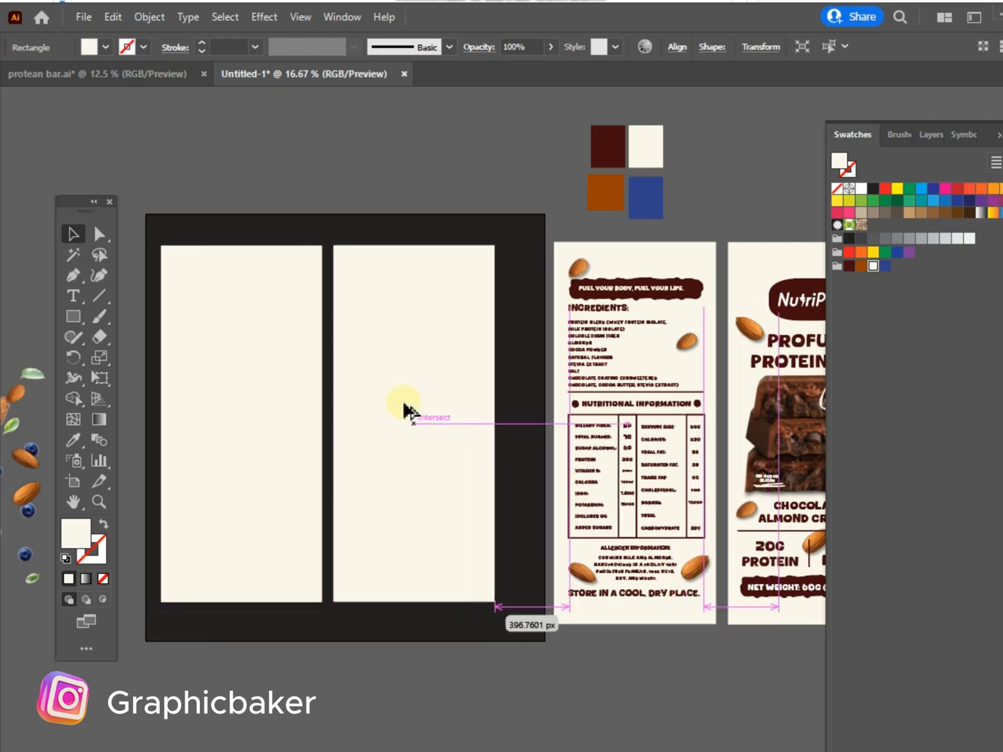
pyautogui.moveTo(404, 408); pyautogui.dragTo(404, 408)
pyautogui.moveTo(246, 223); pyautogui.dragTo(378, 451)
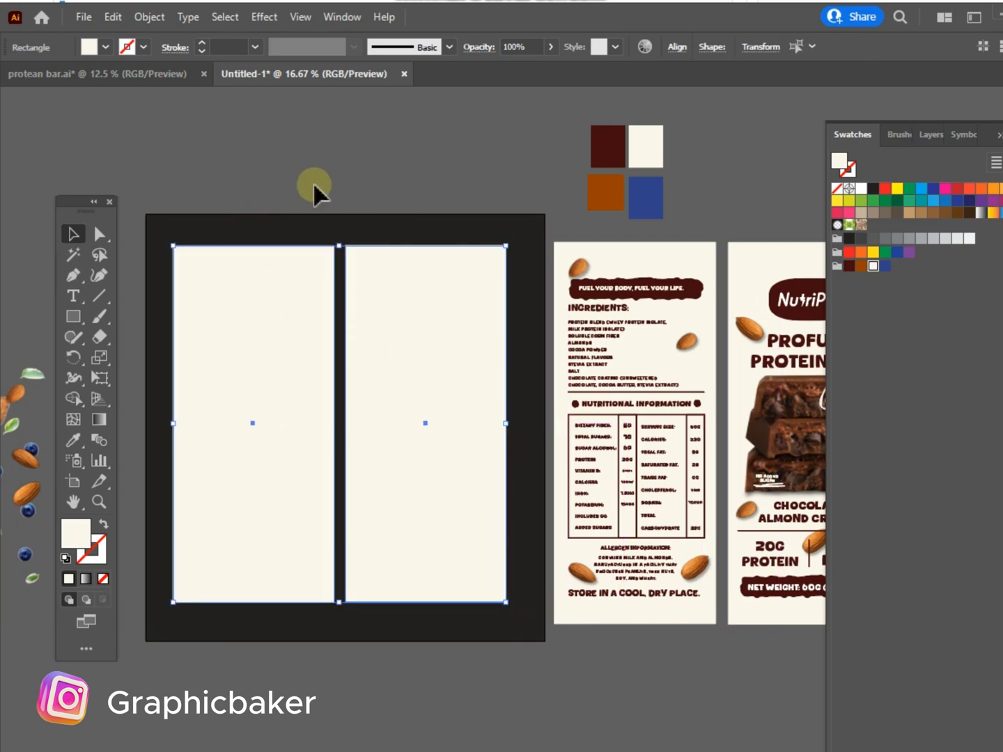
pyautogui.click(313, 181)
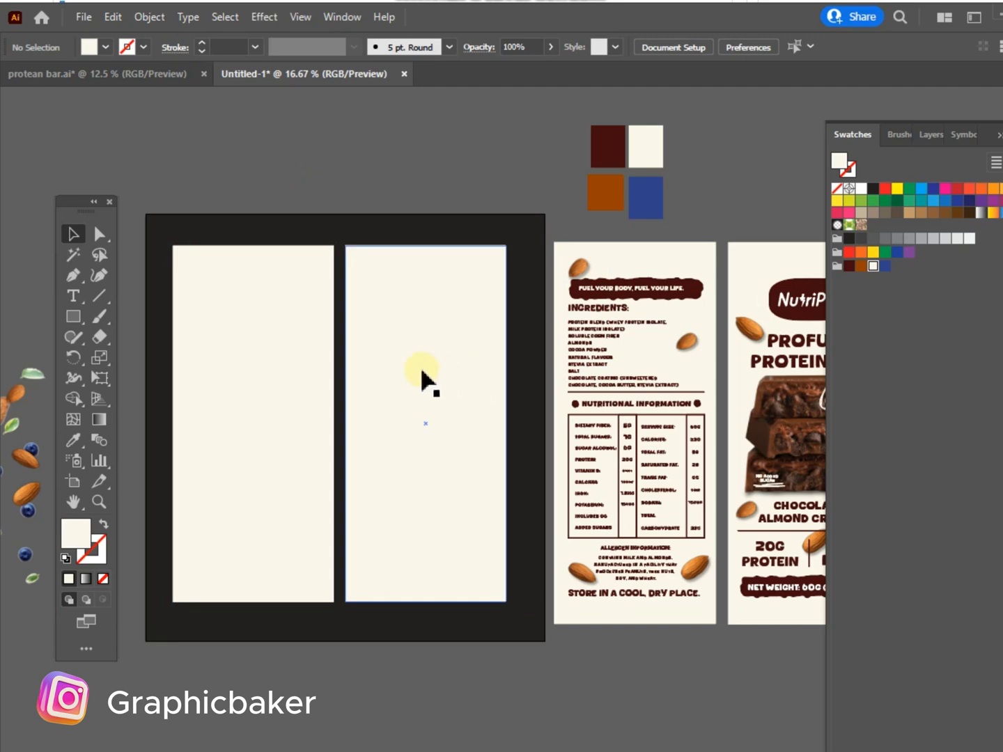
# - Show the layout sketch on Layer 2 to examine its logo, image and text arrangement for the panels, and hide the layer again
pyautogui.press('F7')
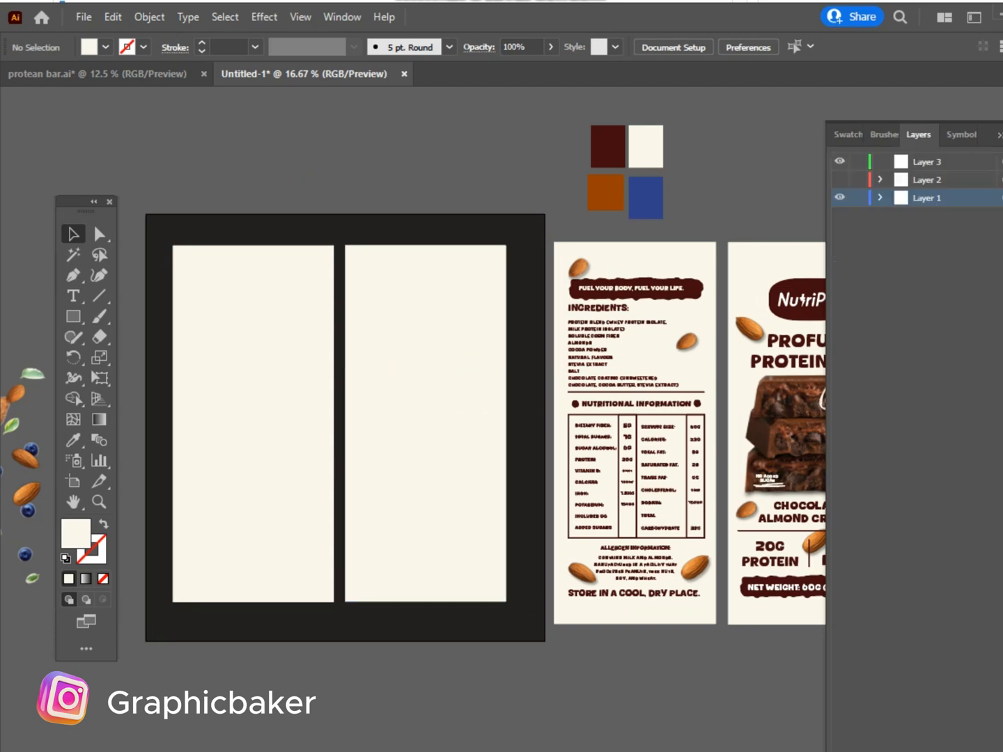
pyautogui.click(840, 180)
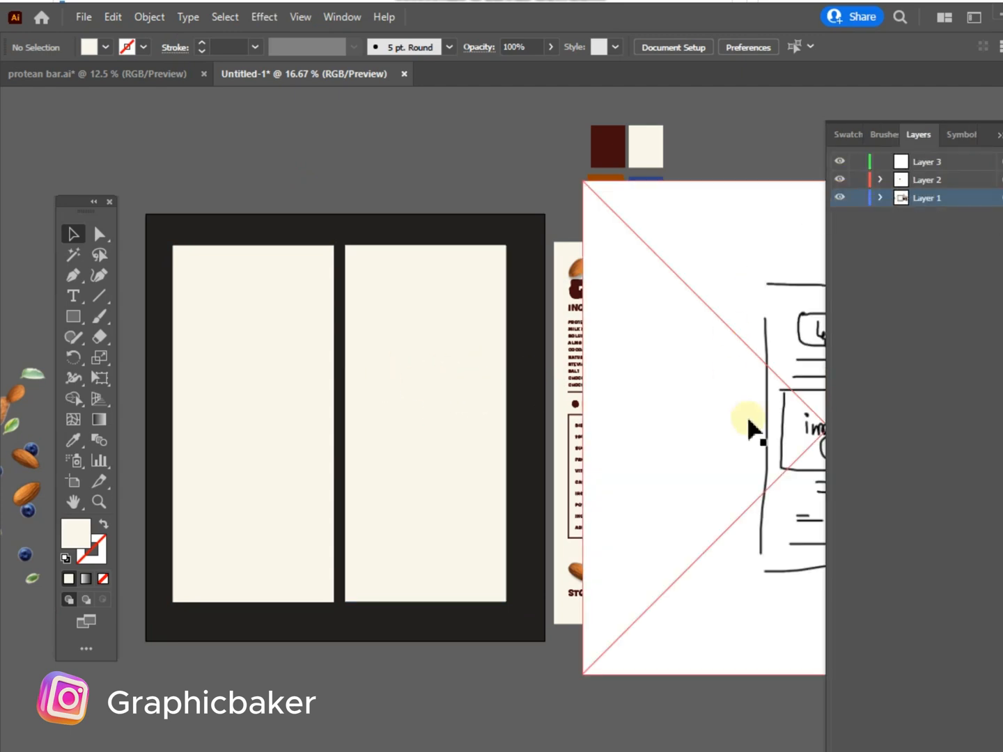
pyautogui.moveTo(754, 429)
pyautogui.mouseDown()
pyautogui.moveTo(703, 418)
pyautogui.moveTo(590, 416)
pyautogui.mouseUp()
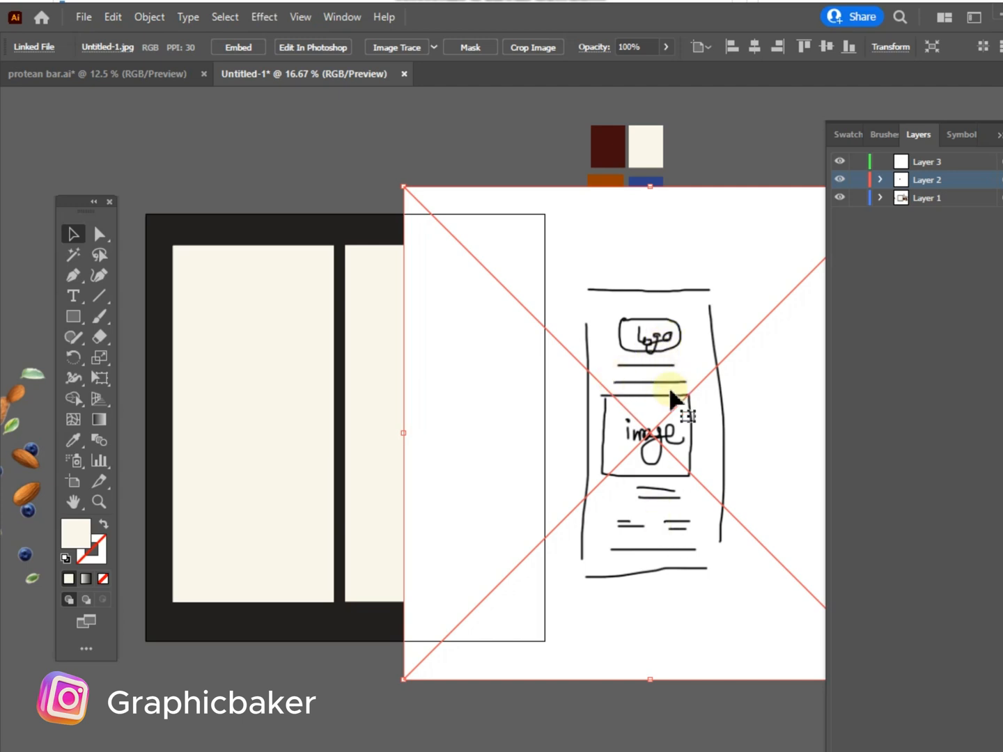
pyautogui.moveTo(642, 442); pyautogui.dragTo(797, 432)
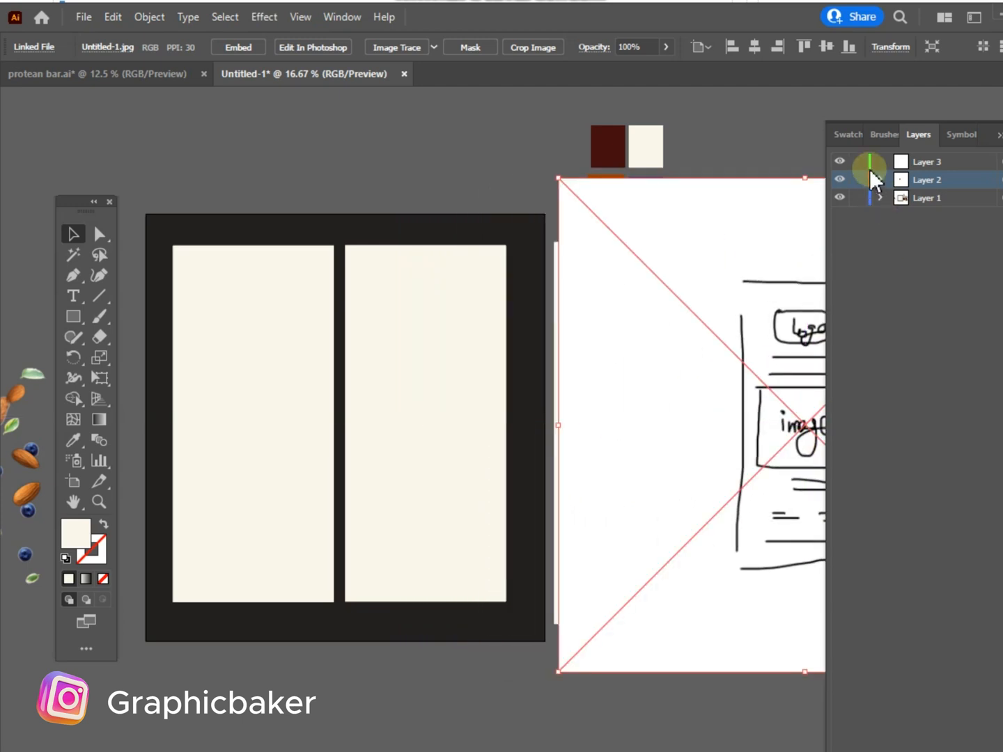
pyautogui.click(838, 180)
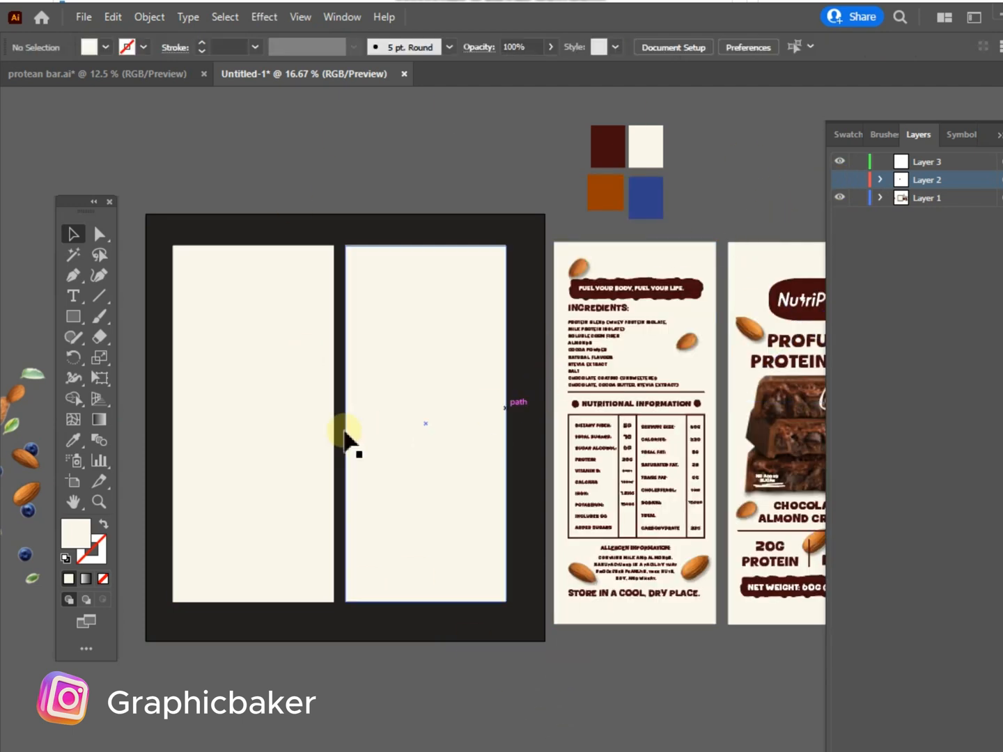
pyautogui.click(309, 377)
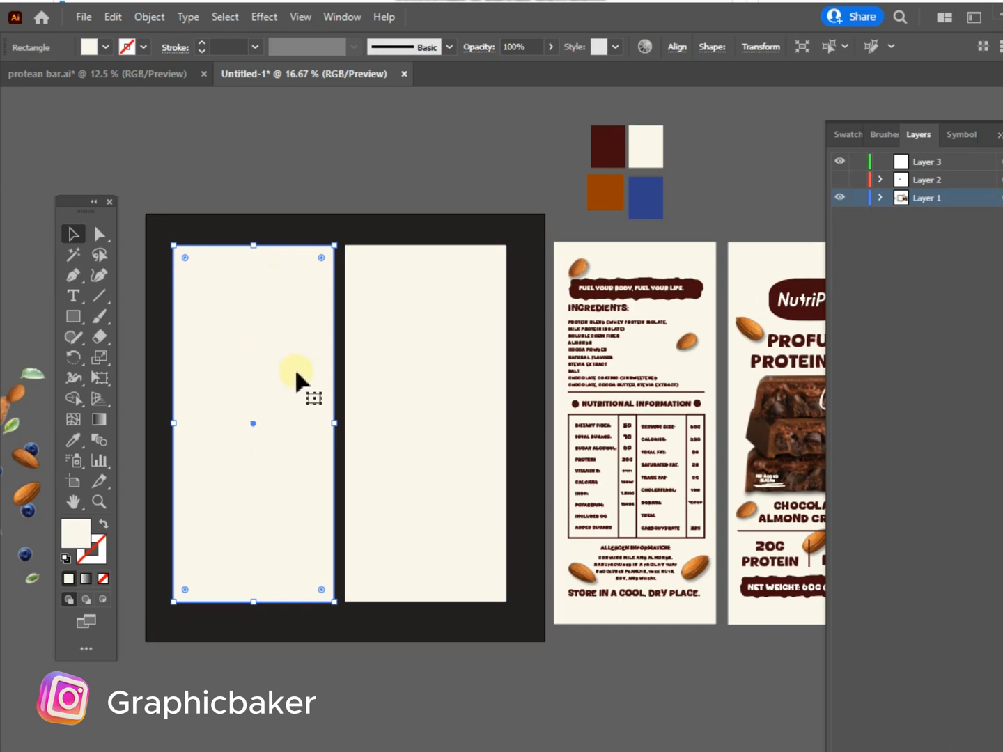
pyautogui.click(401, 363)
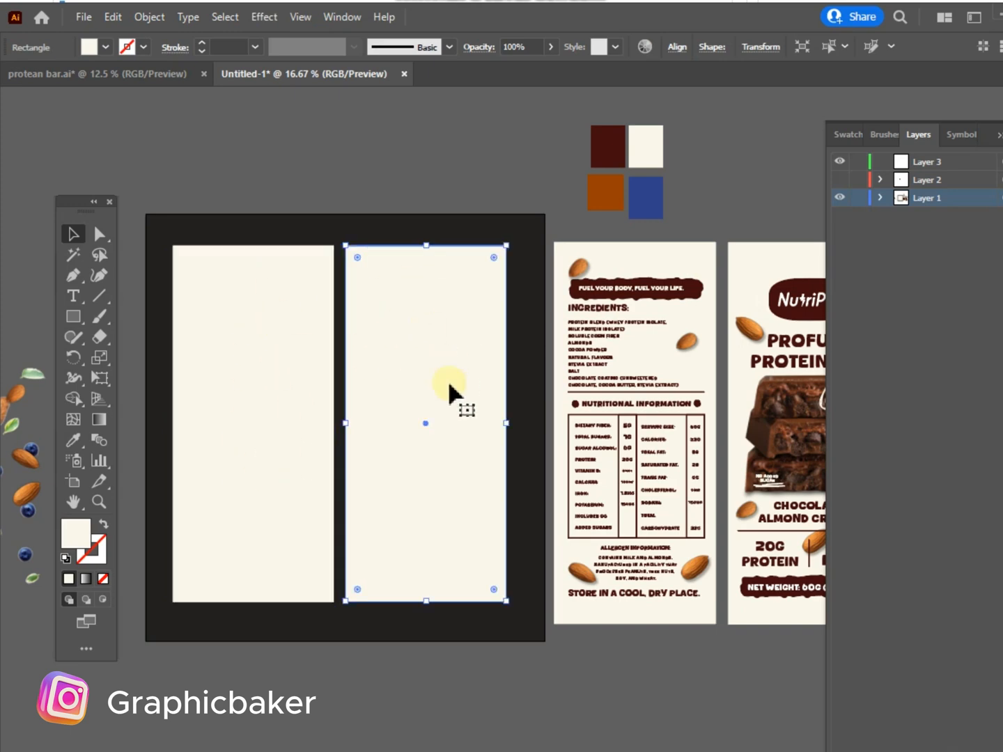
# - Move the NutriPro logo with its maroon badge from the finished front label to the top centre of the right cream panel
pyautogui.click(72, 502)
pyautogui.moveTo(601, 497); pyautogui.dragTo(581, 498)
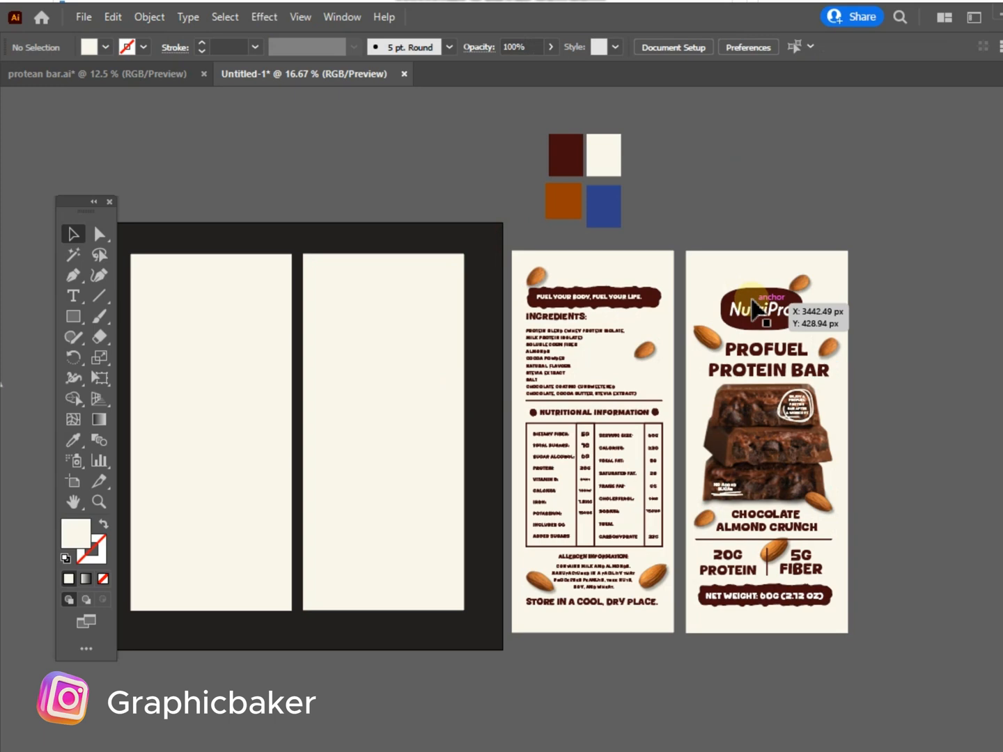
pyautogui.click(739, 313)
pyautogui.keyDown('shift'); pyautogui.click(740, 316); pyautogui.keyUp('shift')
pyautogui.moveTo(739, 317); pyautogui.dragTo(395, 312)
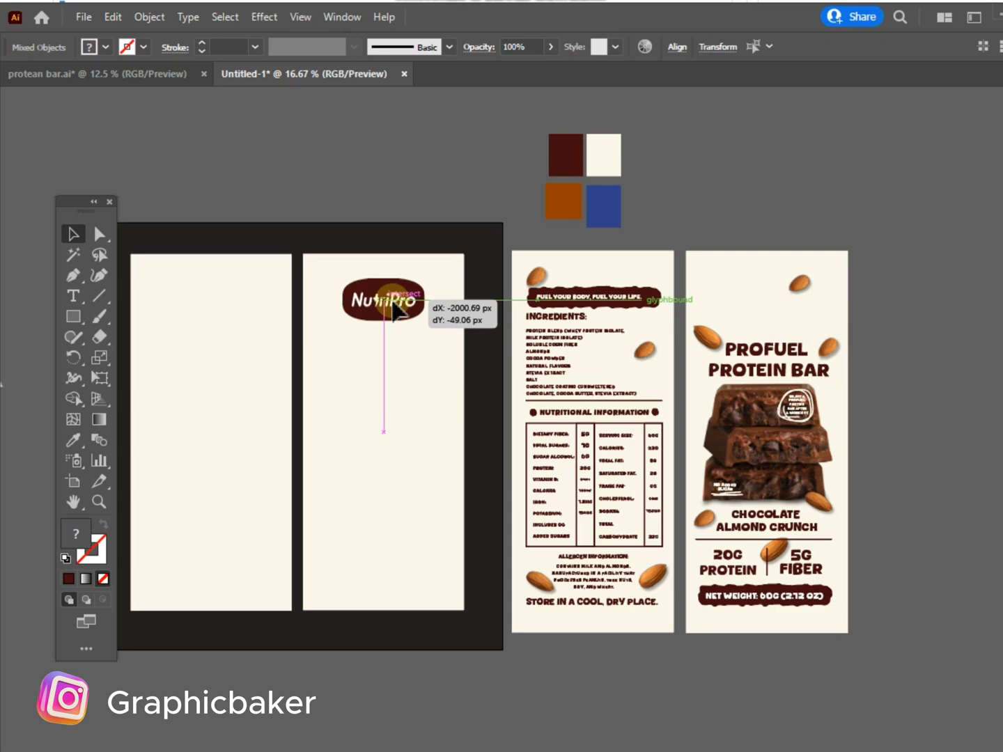
pyautogui.moveTo(393, 302); pyautogui.dragTo(390, 299)
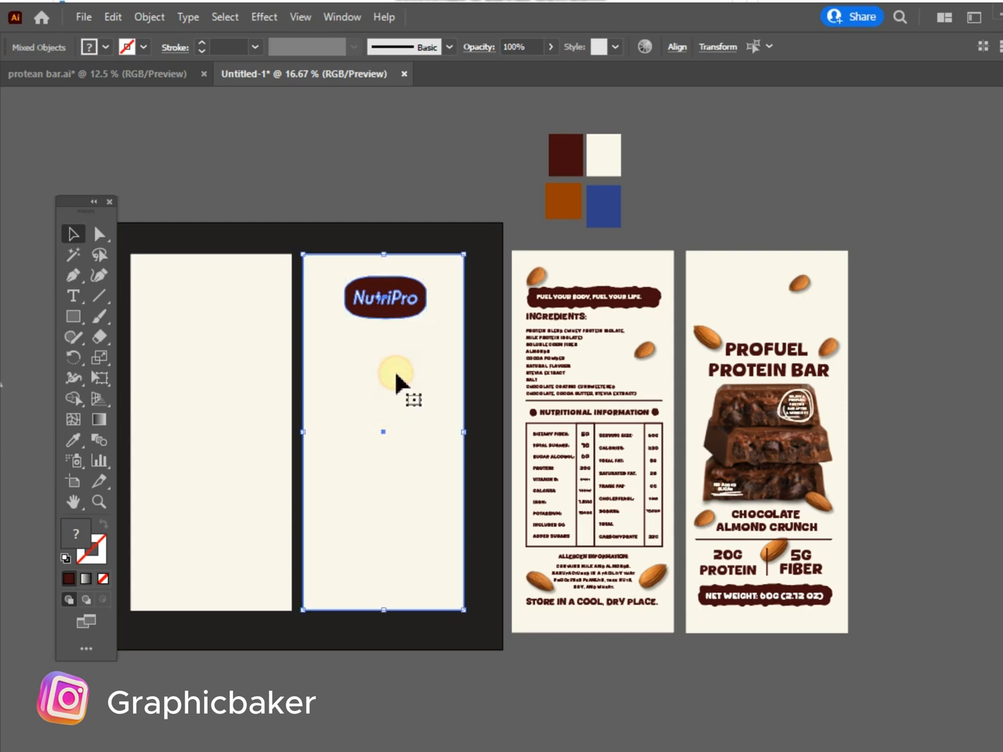
pyautogui.click(432, 164)
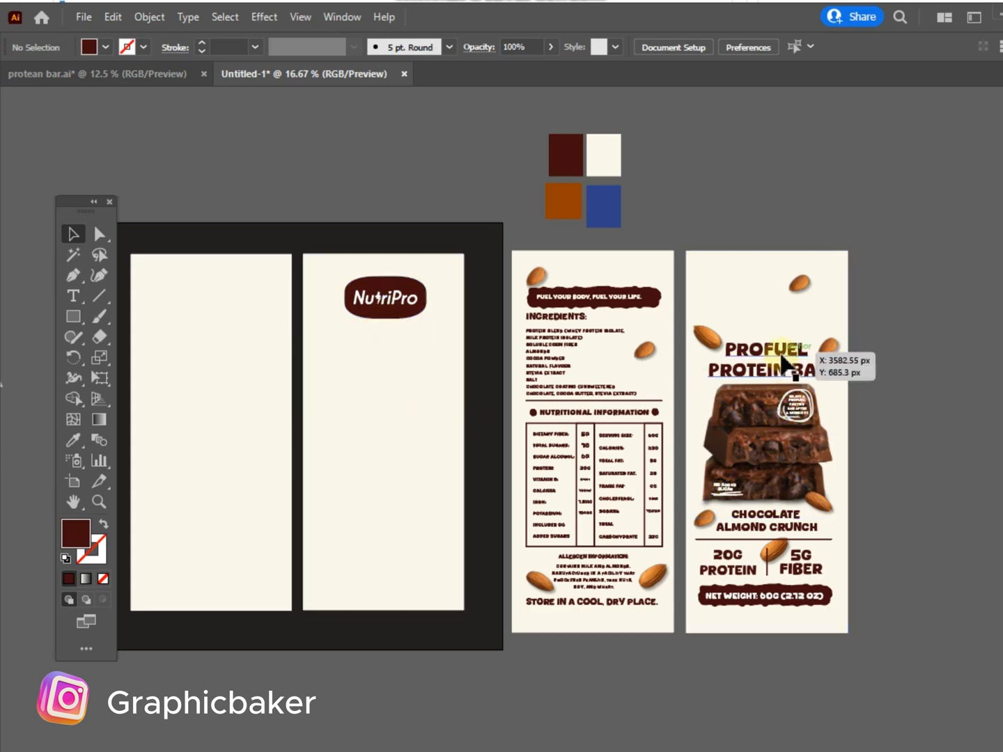
# - Copy the PROFUEL PROTEIN BAR title beneath the logo on the right cream panel and check its font family and style
pyautogui.click(781, 361)
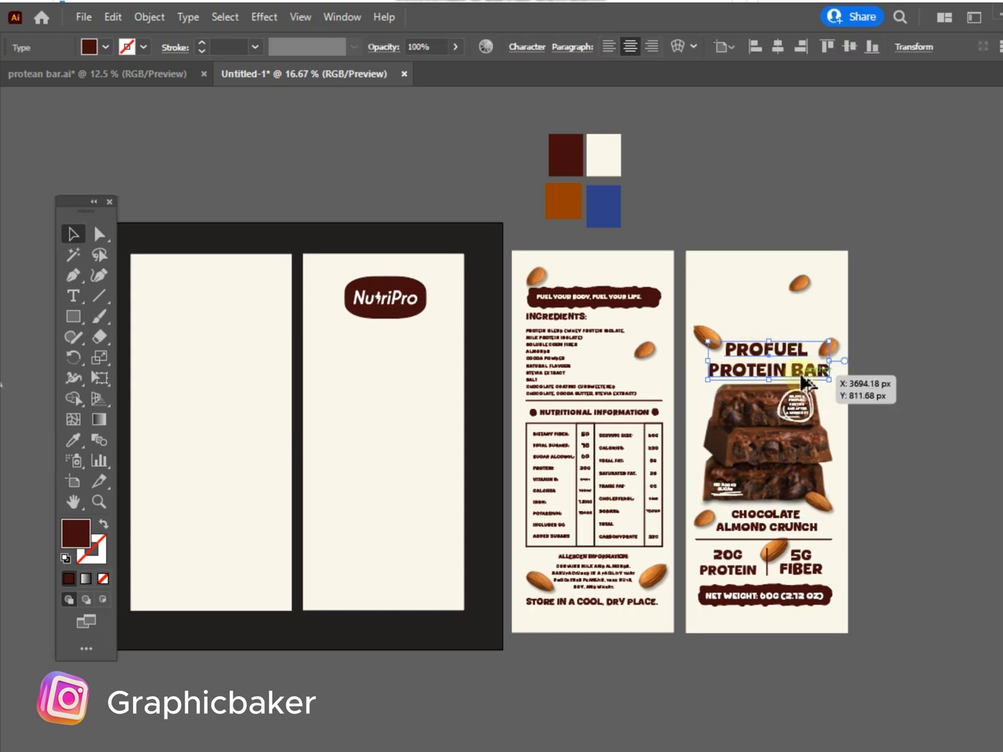
pyautogui.moveTo(807, 383); pyautogui.dragTo(405, 378)
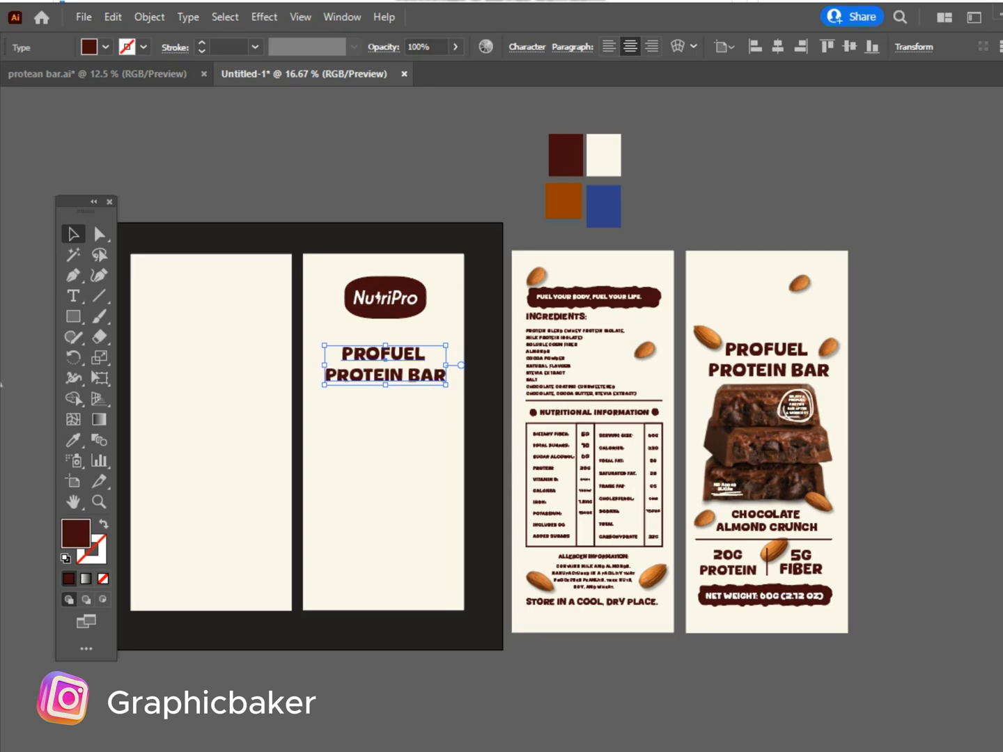
pyautogui.hotkey('ctrl', 't')
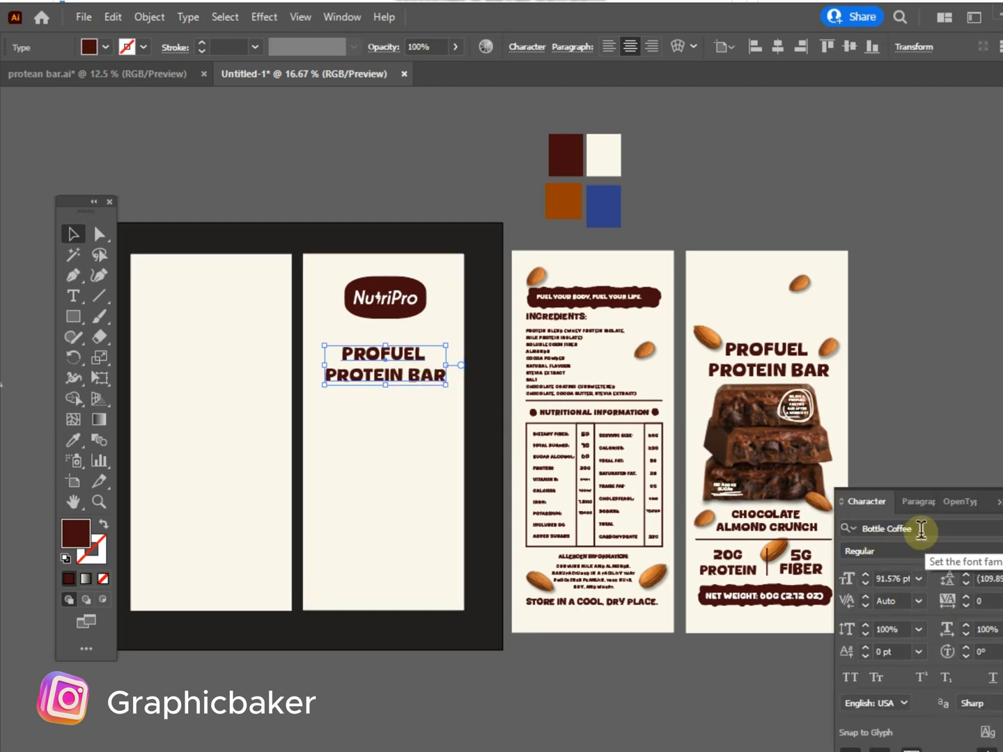
pyautogui.moveTo(920, 530); pyautogui.dragTo(863, 524)
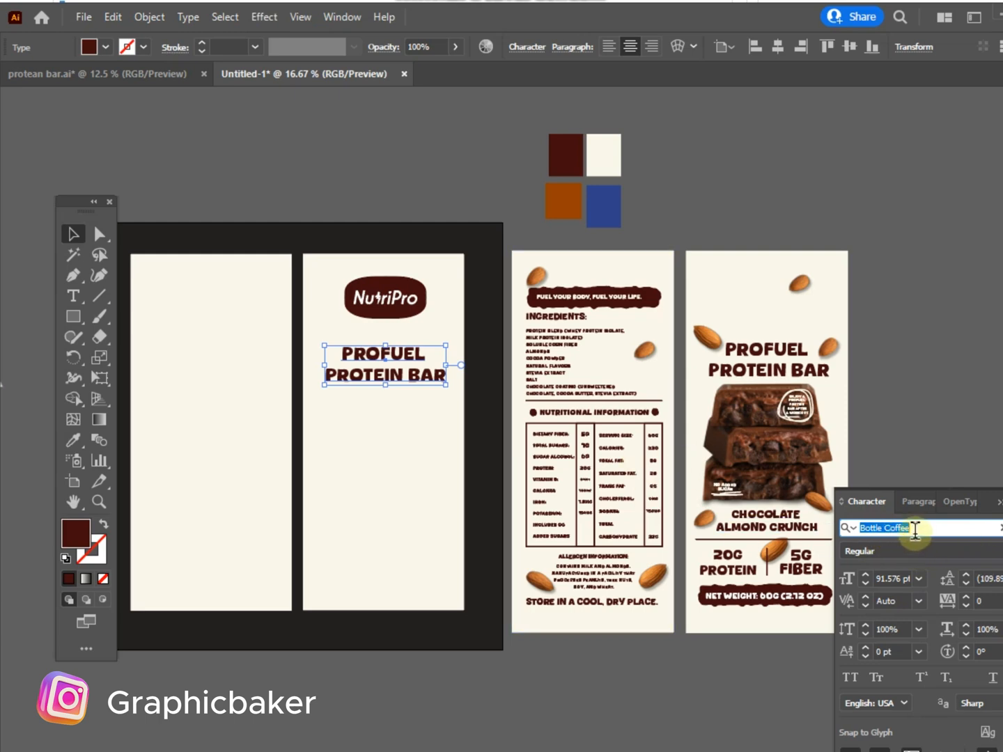
pyautogui.click(924, 528)
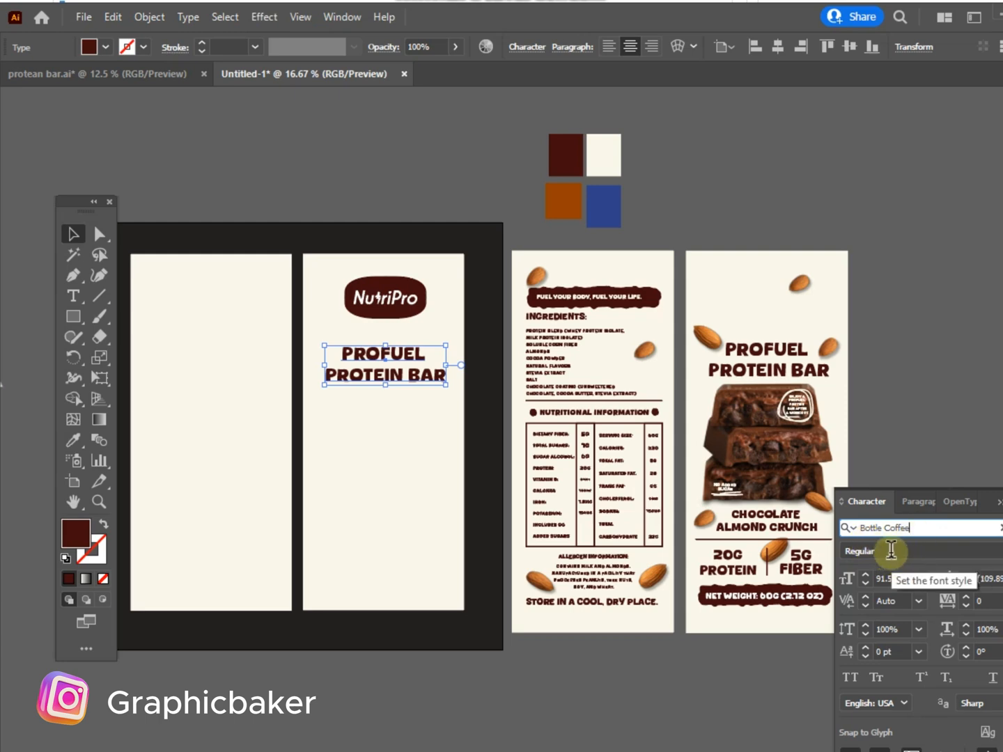
pyautogui.click(892, 550)
pyautogui.click(1000, 551)
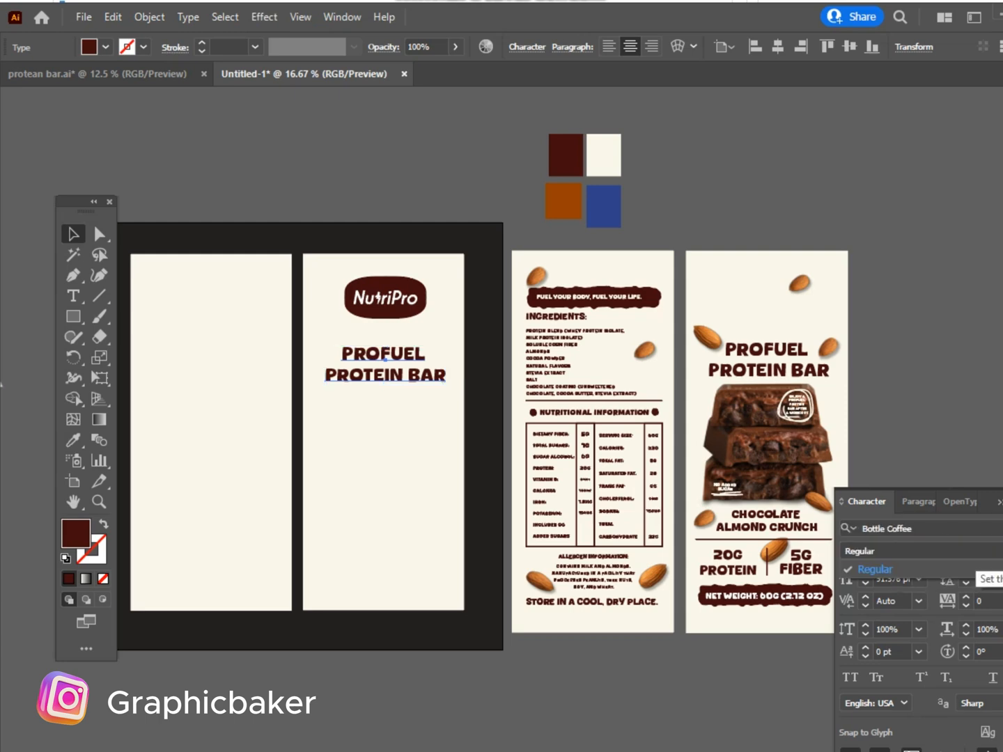
# - Move the chocolate bar stack image with its two white callouts onto the right cream panel, below the title
pyautogui.click(794, 467)
pyautogui.moveTo(794, 467); pyautogui.dragTo(410, 467)
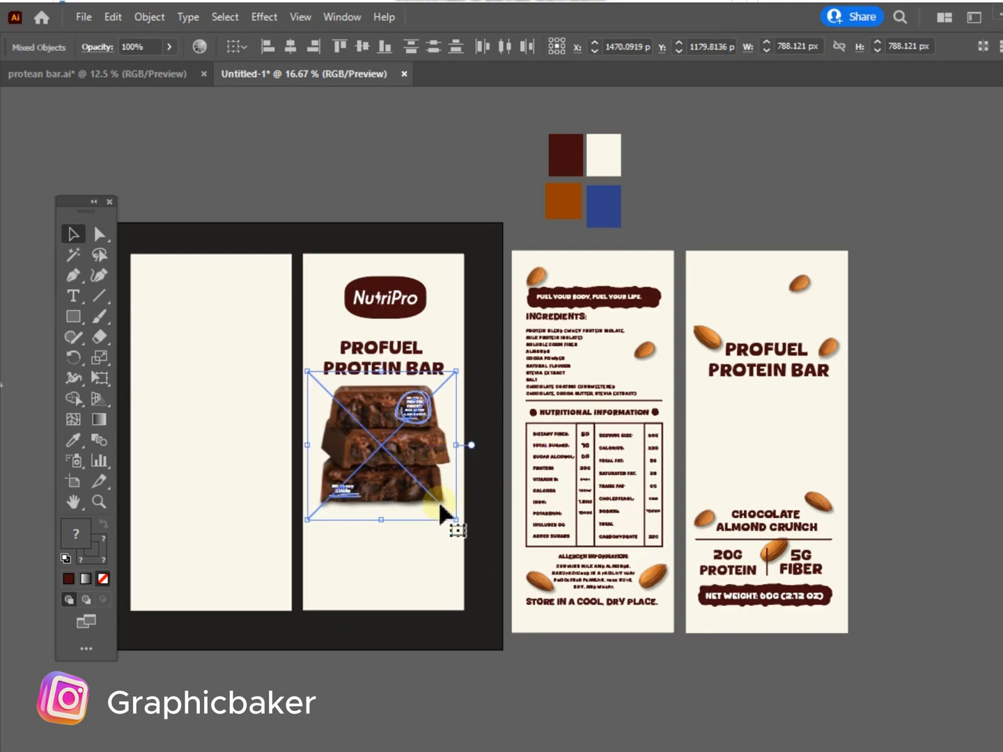
# - Examine the circled workout callout and the underlined NO ADDED SUGAR callout on the chocolate bar image up close
pyautogui.press('z')
pyautogui.click(423, 457)
pyautogui.click(482, 441)
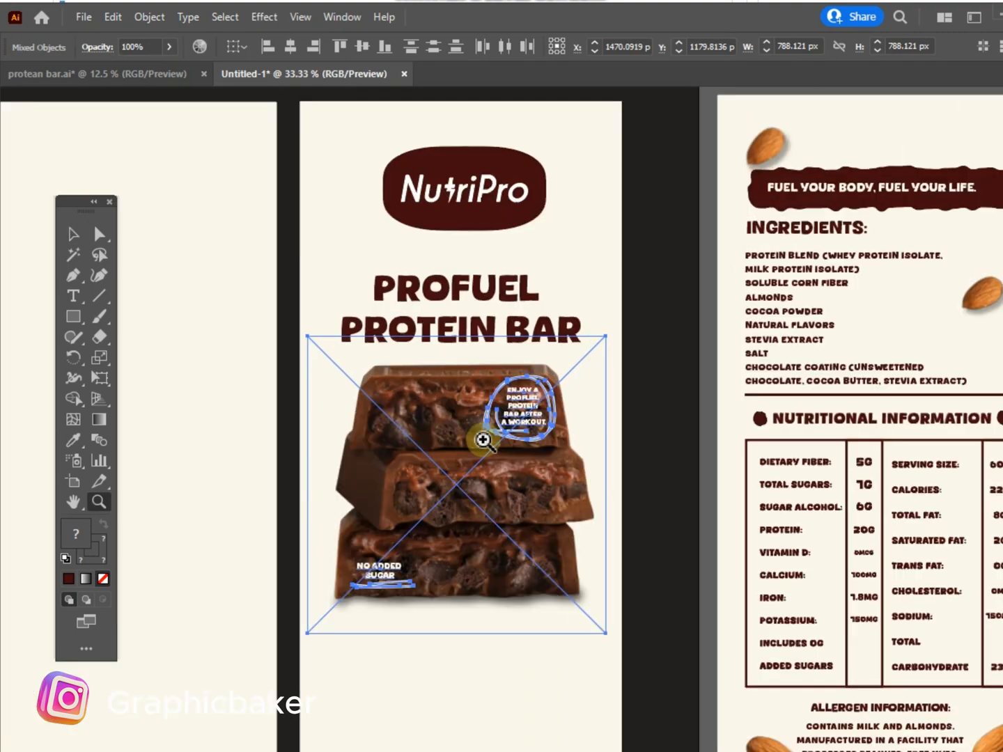
pyautogui.click(504, 430)
pyautogui.click(496, 418)
pyautogui.click(509, 422)
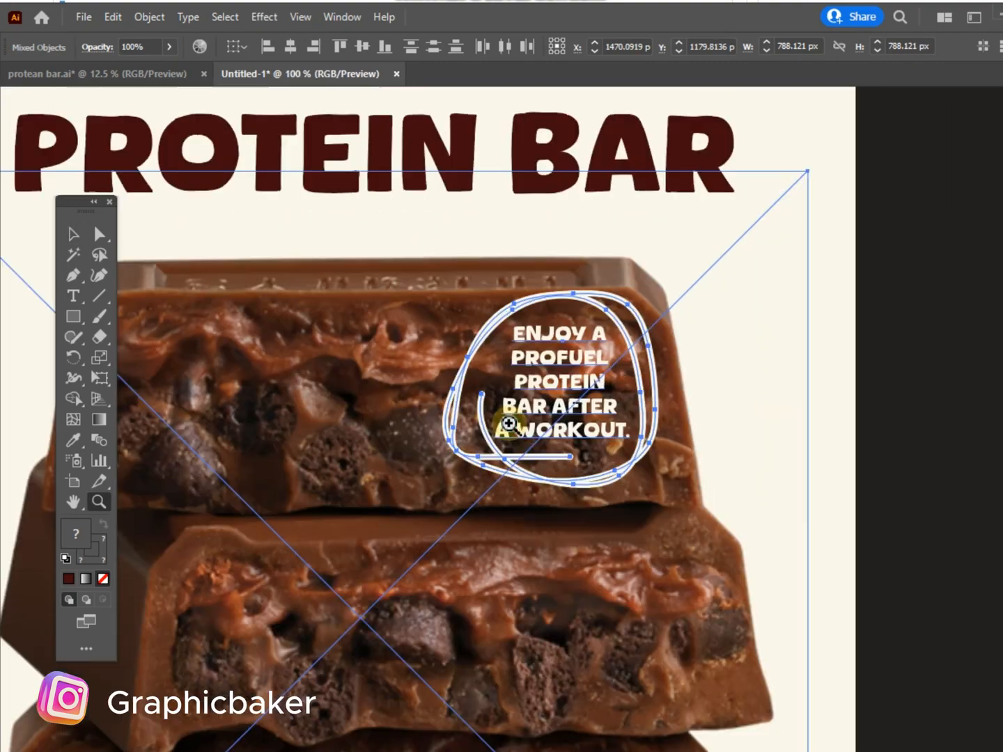
pyautogui.press('v')
pyautogui.click(941, 397)
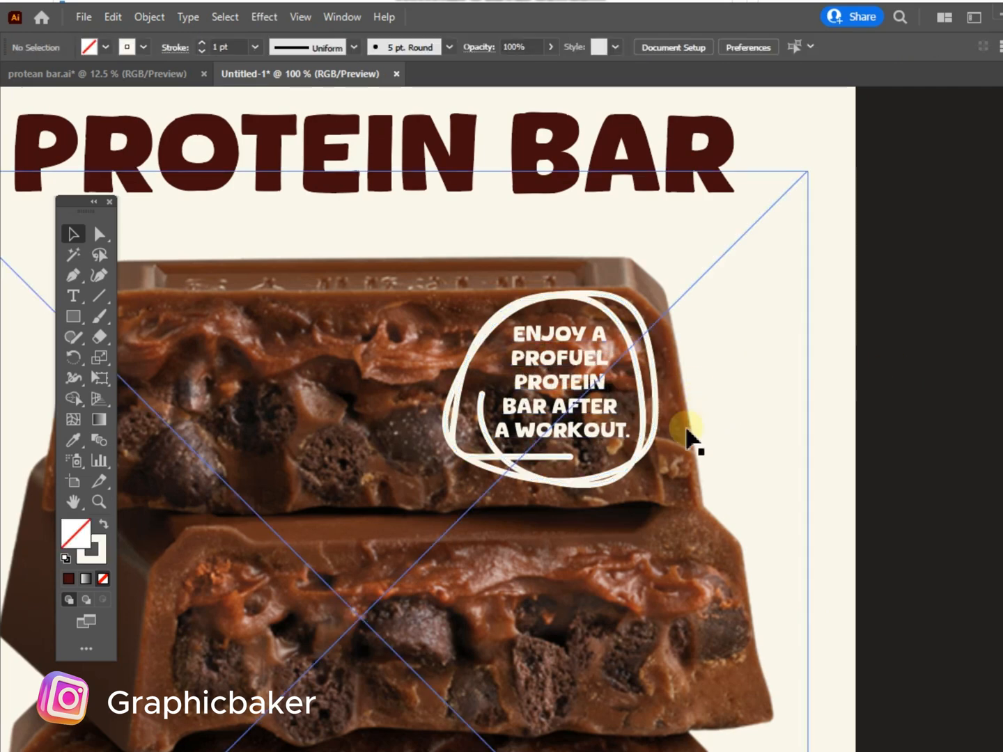
pyautogui.press('h')
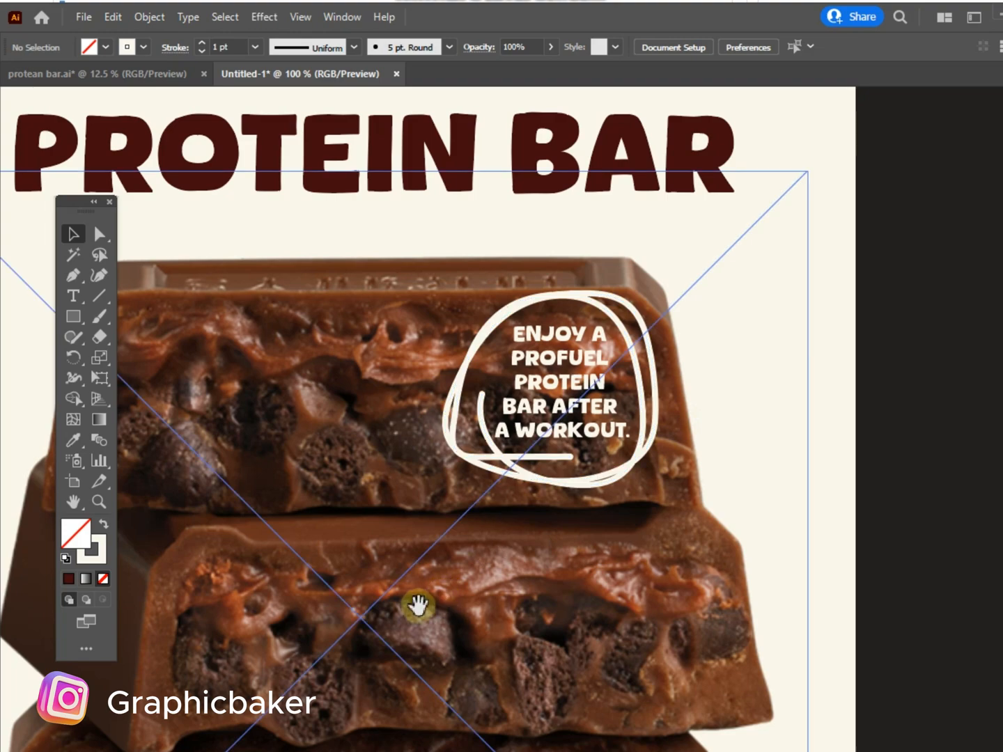
pyautogui.moveTo(417, 599); pyautogui.dragTo(504, 230)
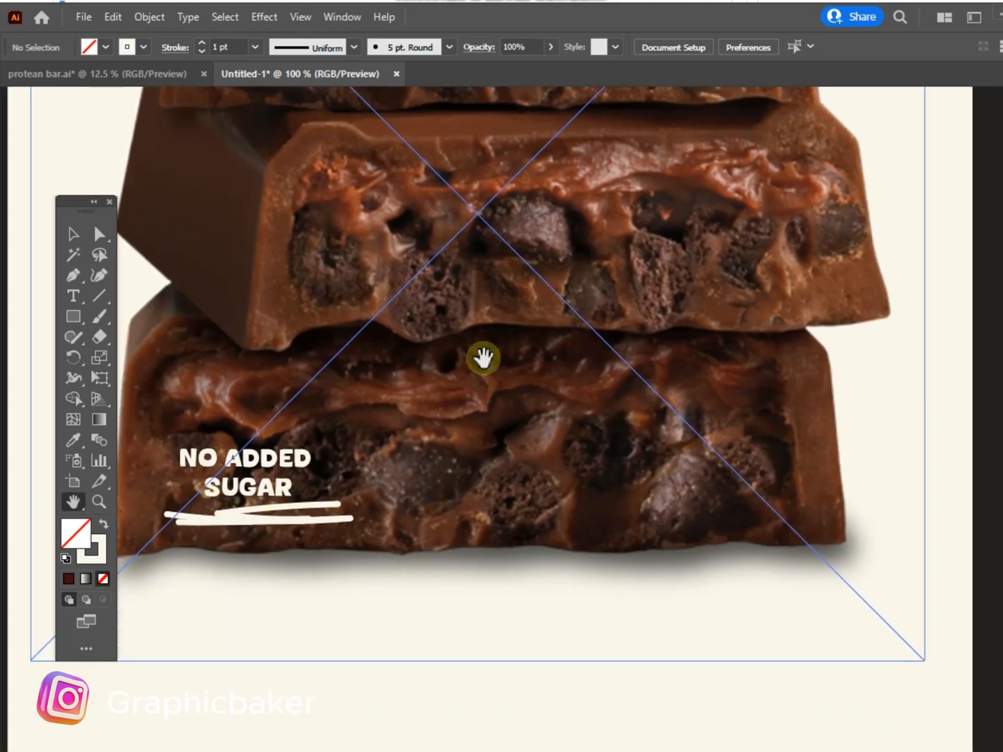
# - Review the right cream panel's logo, title and chocolate image against the finished front and back labels
pyautogui.moveTo(509, 302); pyautogui.dragTo(511, 518)
pyautogui.press('z')
pyautogui.keyDown('alt'); pyautogui.click(470, 416); pyautogui.keyUp('alt')
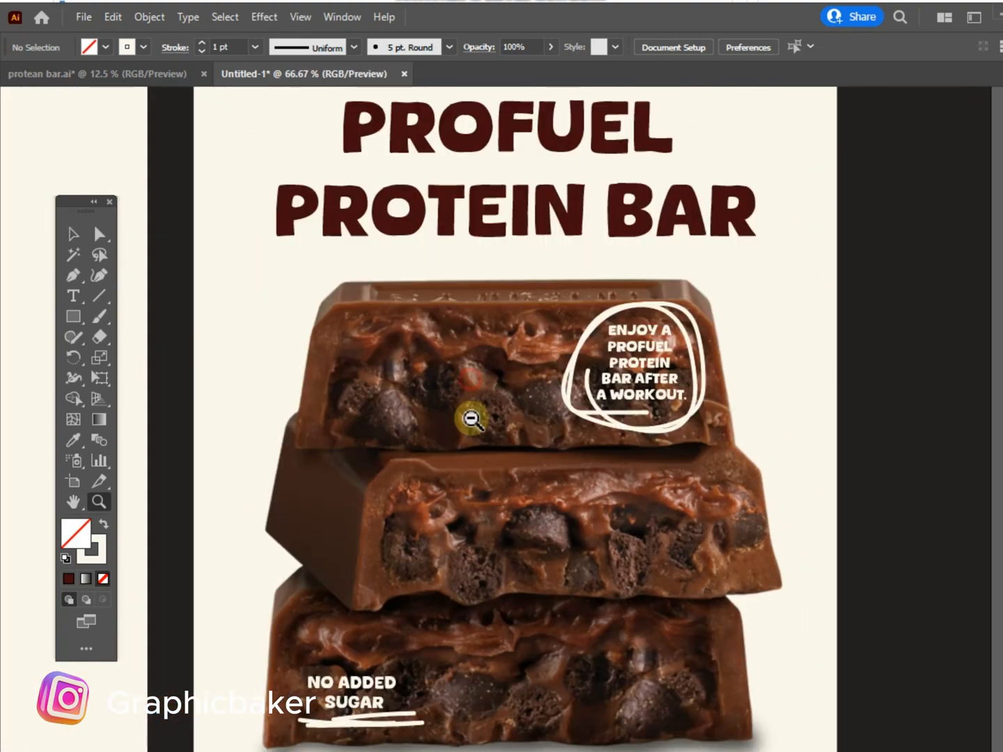
pyautogui.keyDown('alt'); pyautogui.click(624, 417); pyautogui.keyUp('alt')
pyautogui.keyDown('alt'); pyautogui.click(624, 416); pyautogui.keyUp('alt')
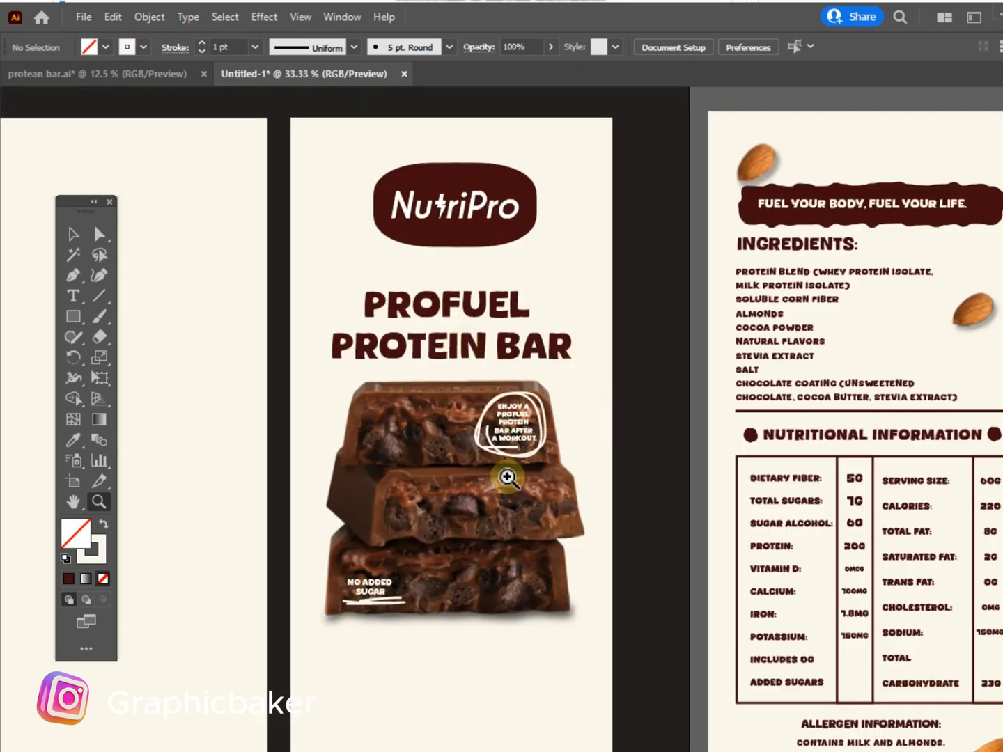
pyautogui.keyDown('alt'); pyautogui.click(483, 486); pyautogui.keyUp('alt')
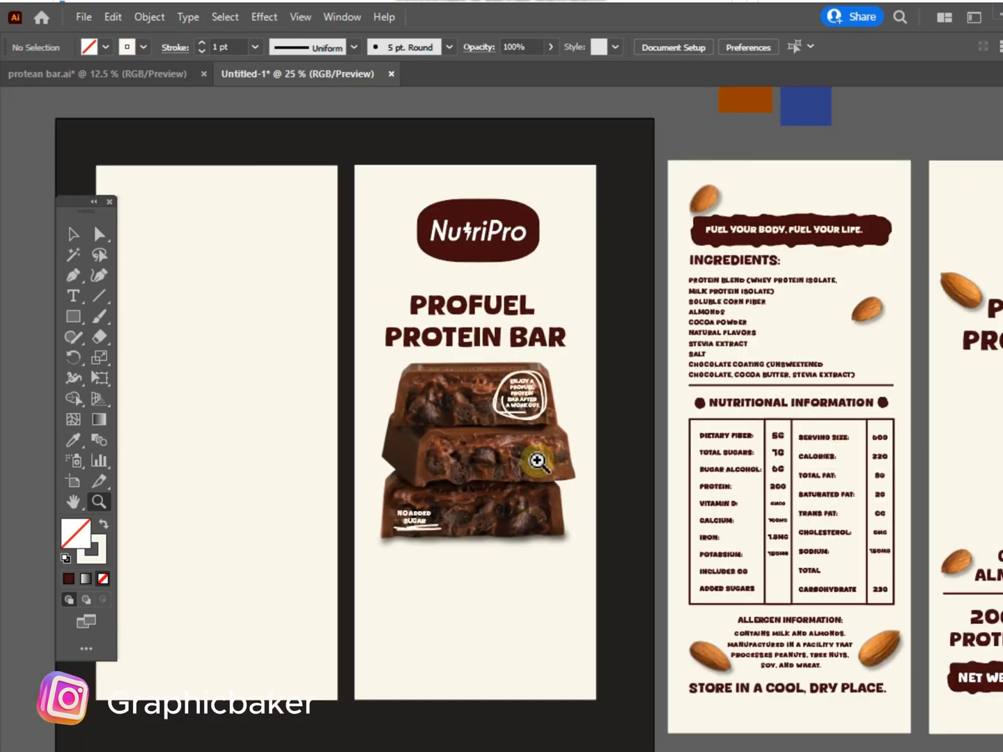
pyautogui.keyDown('alt'); pyautogui.click(529, 446); pyautogui.keyUp('alt')
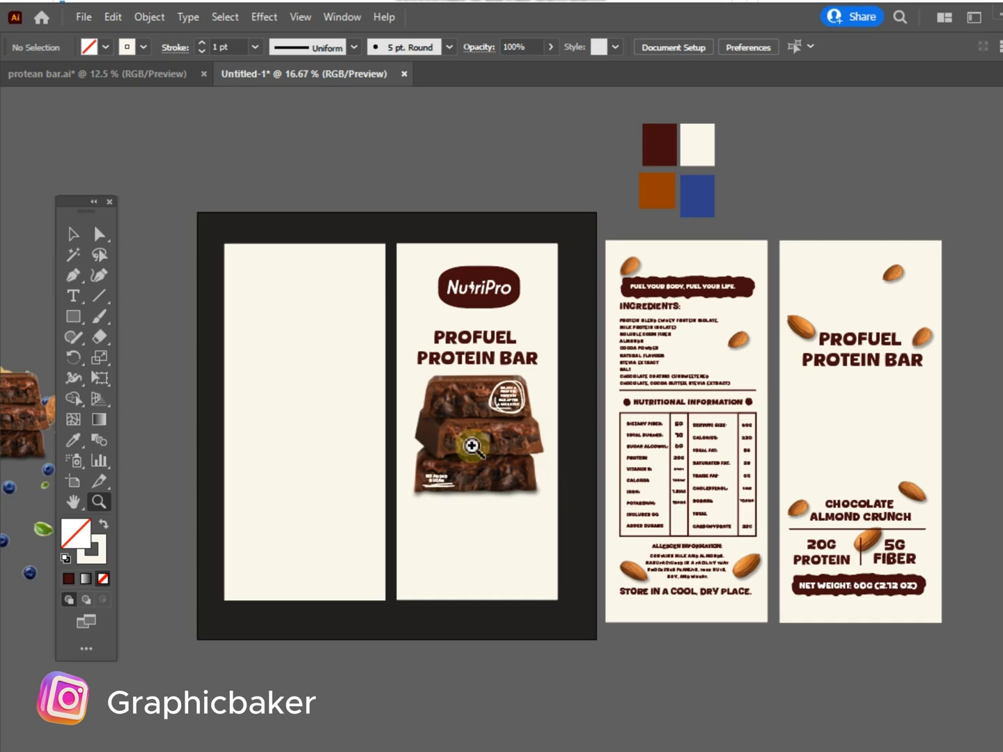
pyautogui.click(473, 442)
pyautogui.keyDown('alt'); pyautogui.click(471, 367); pyautogui.keyUp('alt')
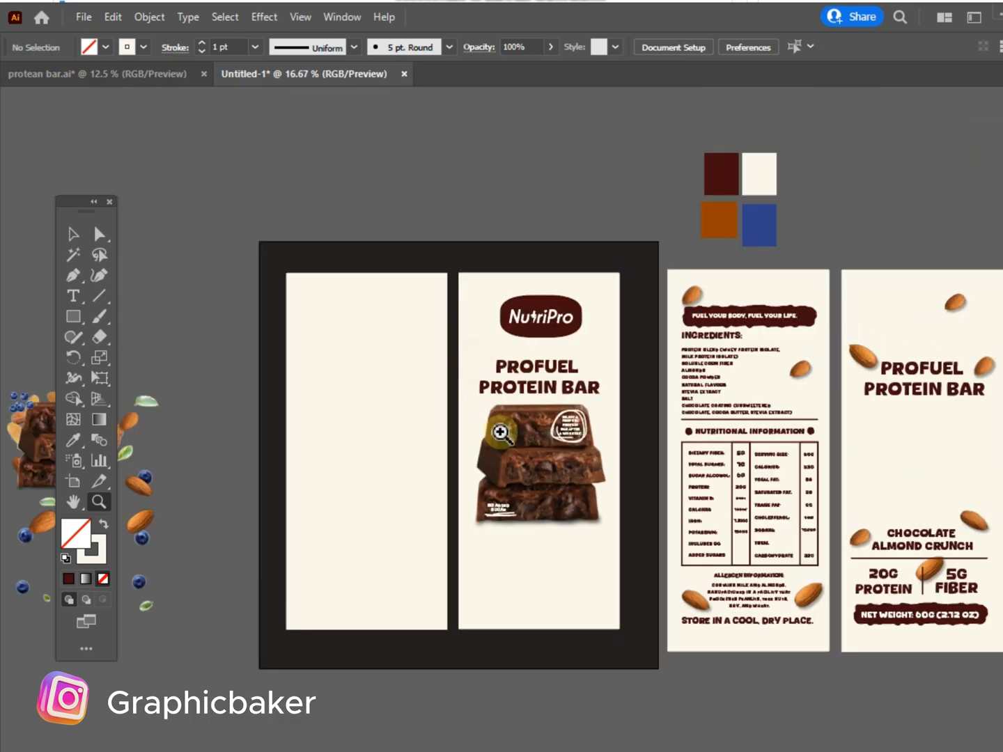
pyautogui.click(500, 433)
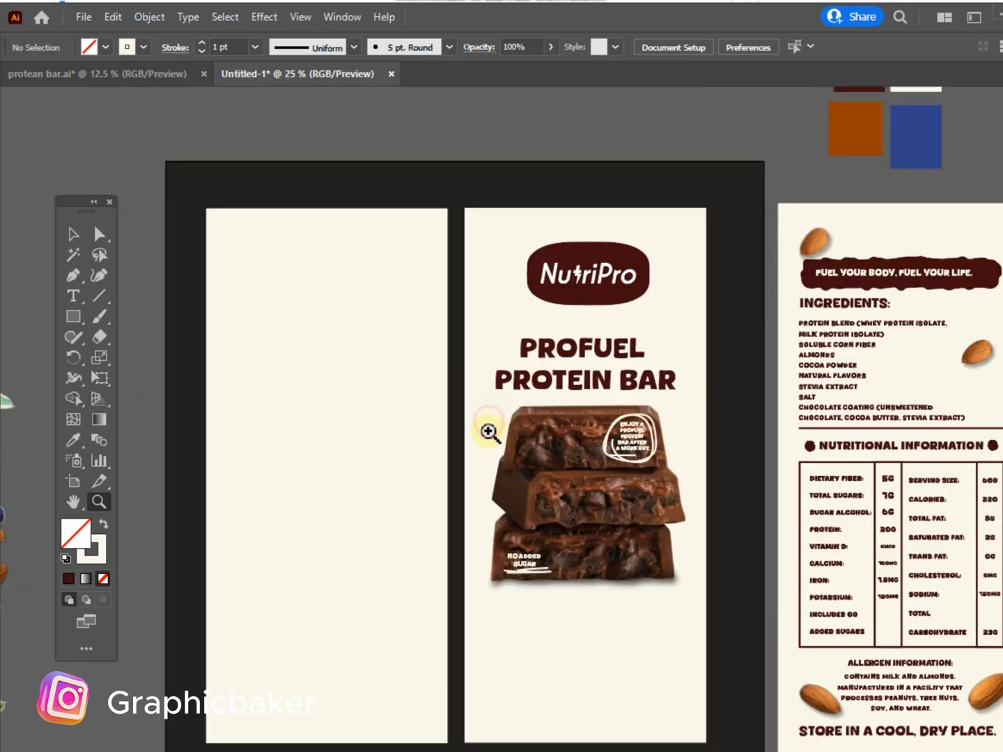
pyautogui.press('space')
pyautogui.moveTo(594, 492); pyautogui.dragTo(544, 441)
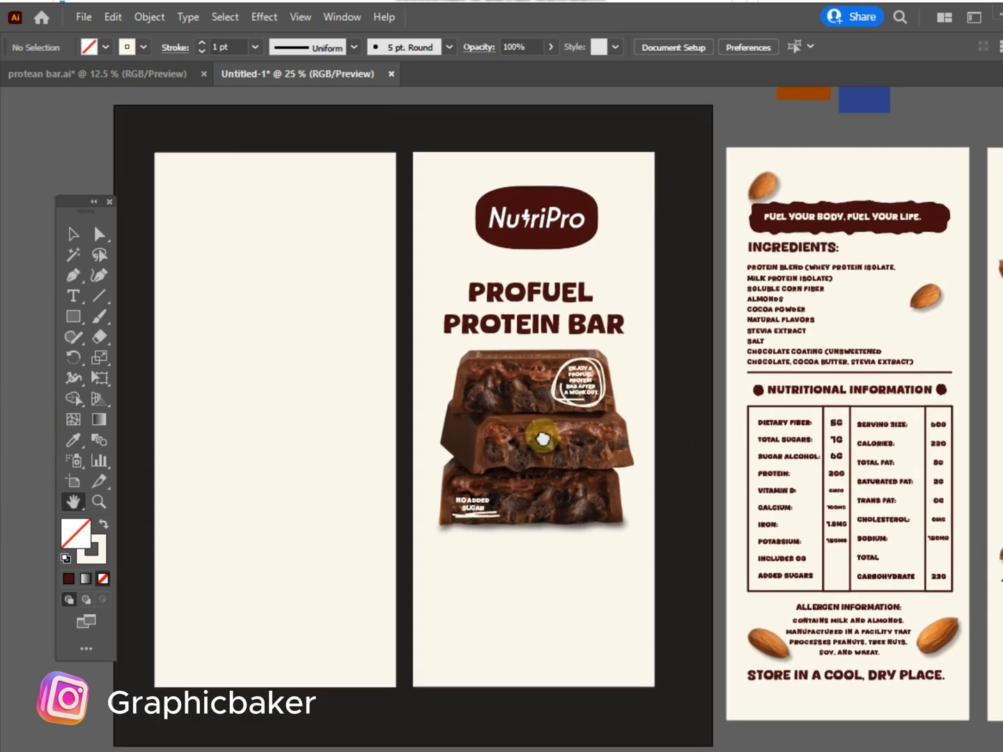
pyautogui.keyDown('alt'); pyautogui.click(665, 421); pyautogui.keyUp('alt')
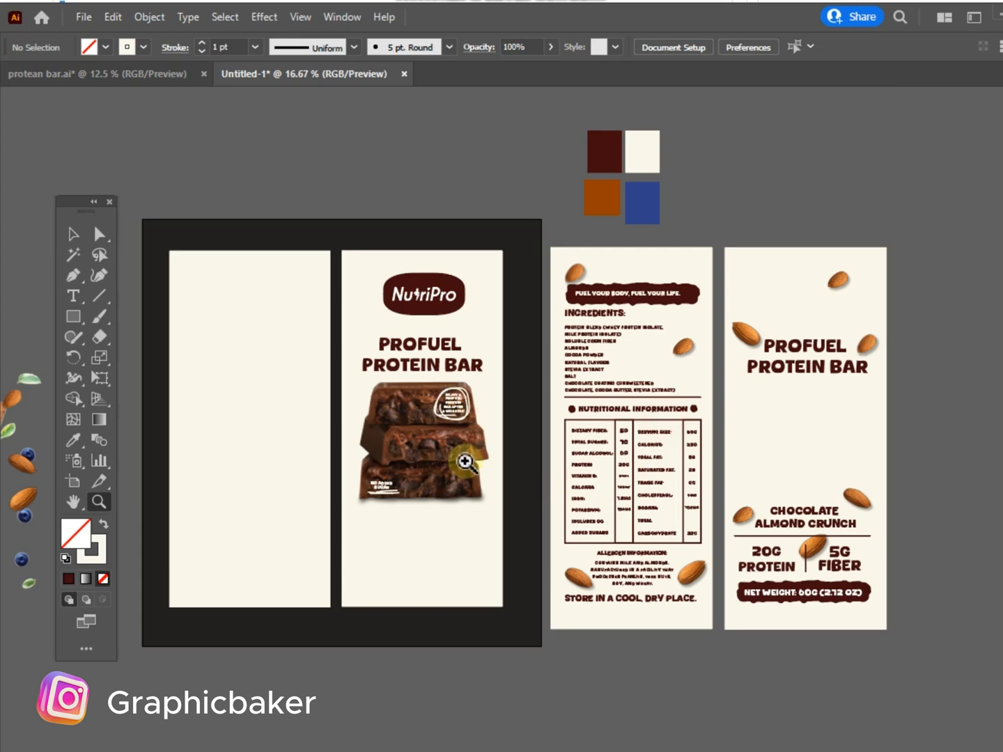
# - Move the CHOCOLATE ALMOND CRUNCH text from the finished front label to below the chocolate stack on the right cream panel
pyautogui.press('v')
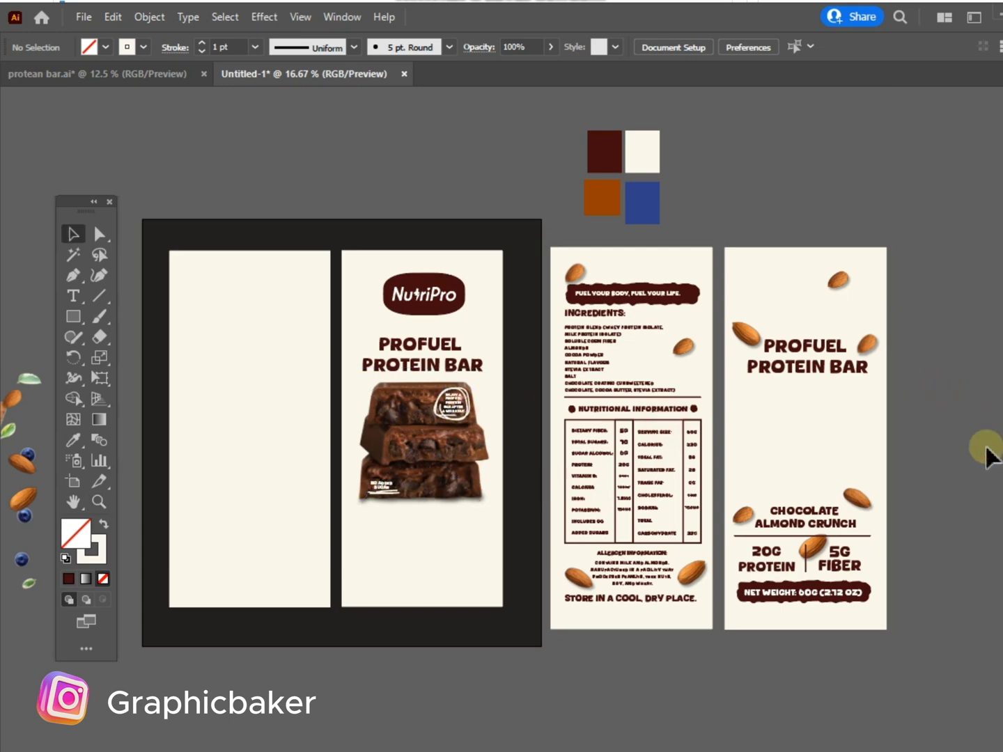
pyautogui.click(816, 518)
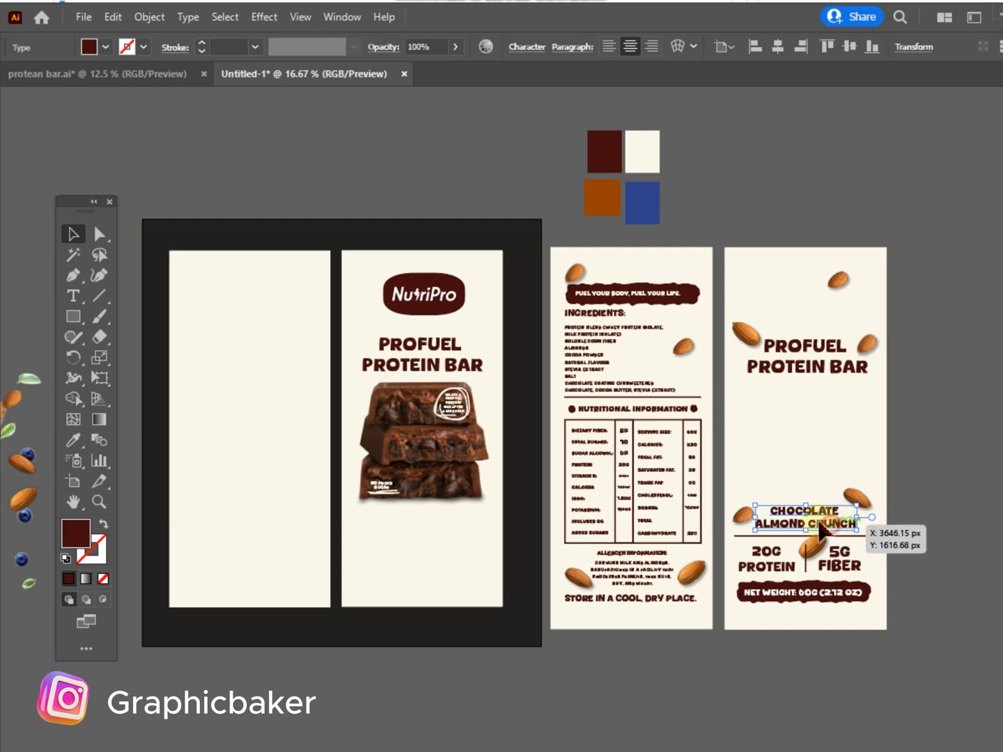
pyautogui.moveTo(833, 530); pyautogui.dragTo(444, 525)
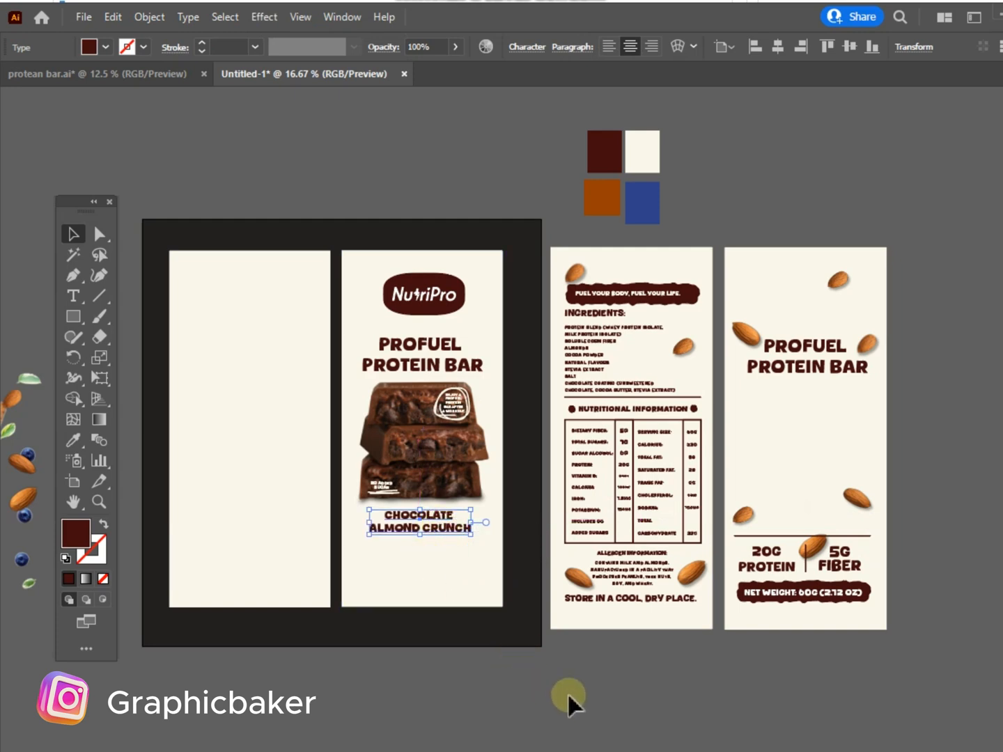
pyautogui.click(593, 693)
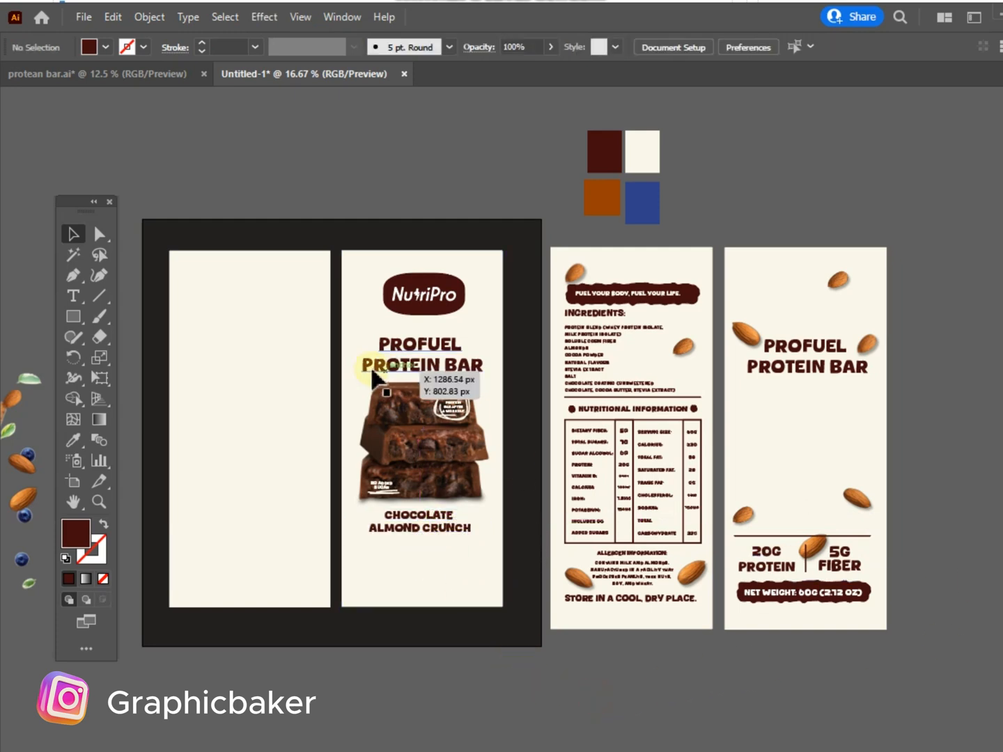
# - Lock both cream panel rectangles on the dark background so they cannot be moved
pyautogui.moveTo(456, 554); pyautogui.dragTo(406, 459)
pyautogui.hotkey('ctrl', 'z')
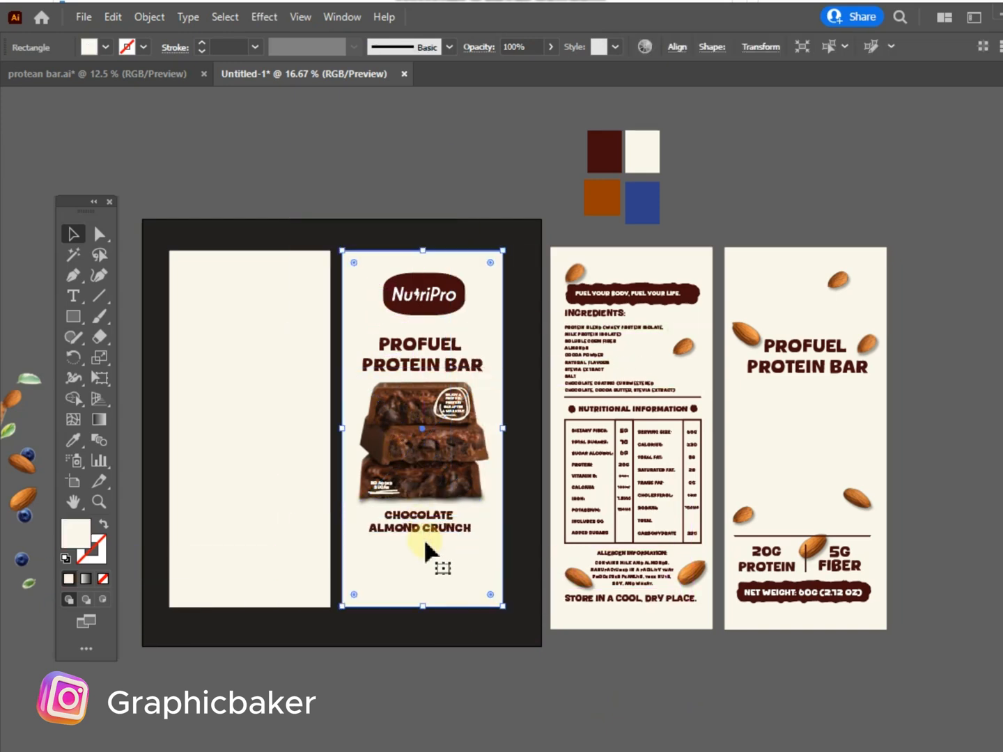
pyautogui.keyDown('shift'); pyautogui.click(301, 497); pyautogui.keyUp('shift')
pyautogui.click(151, 18)
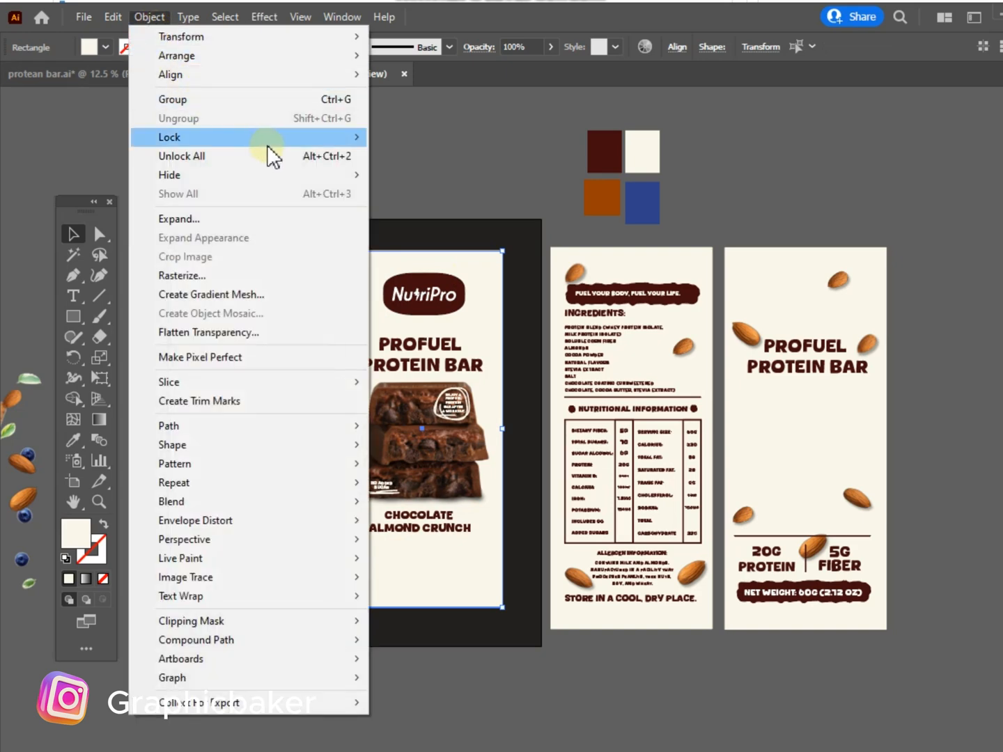
pyautogui.moveTo(321, 138)
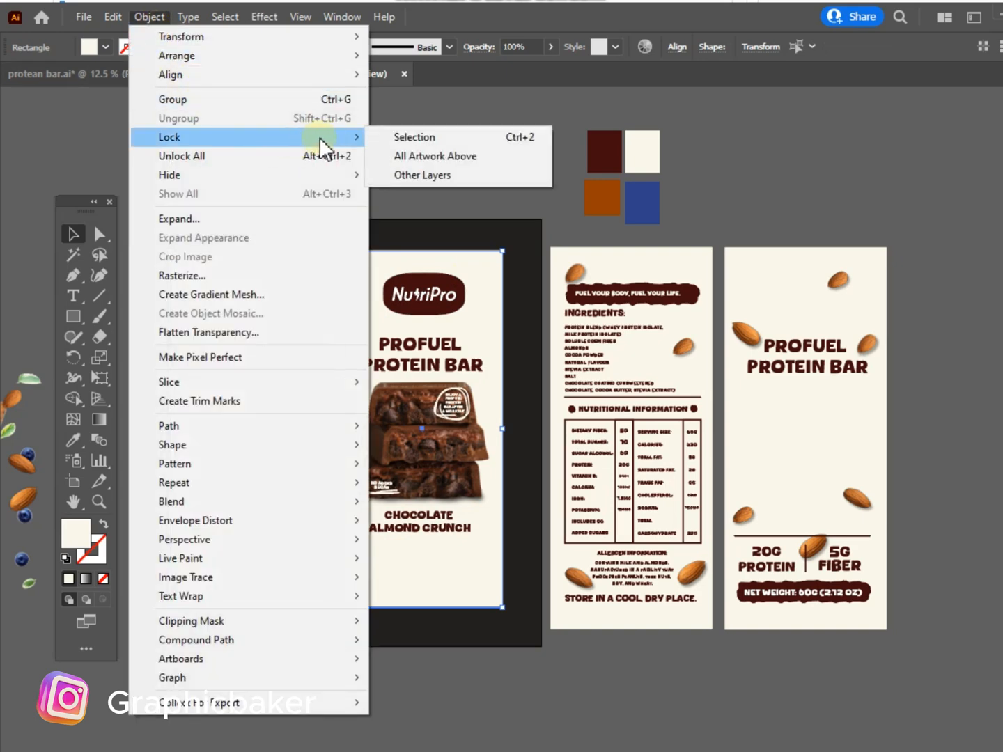
pyautogui.click(381, 137)
# - Shift the title, chocolate image and flavour text slightly up, and move the horizontal divider line beneath CHOCOLATE ALMOND CRUNCH
pyautogui.moveTo(501, 636); pyautogui.dragTo(364, 347)
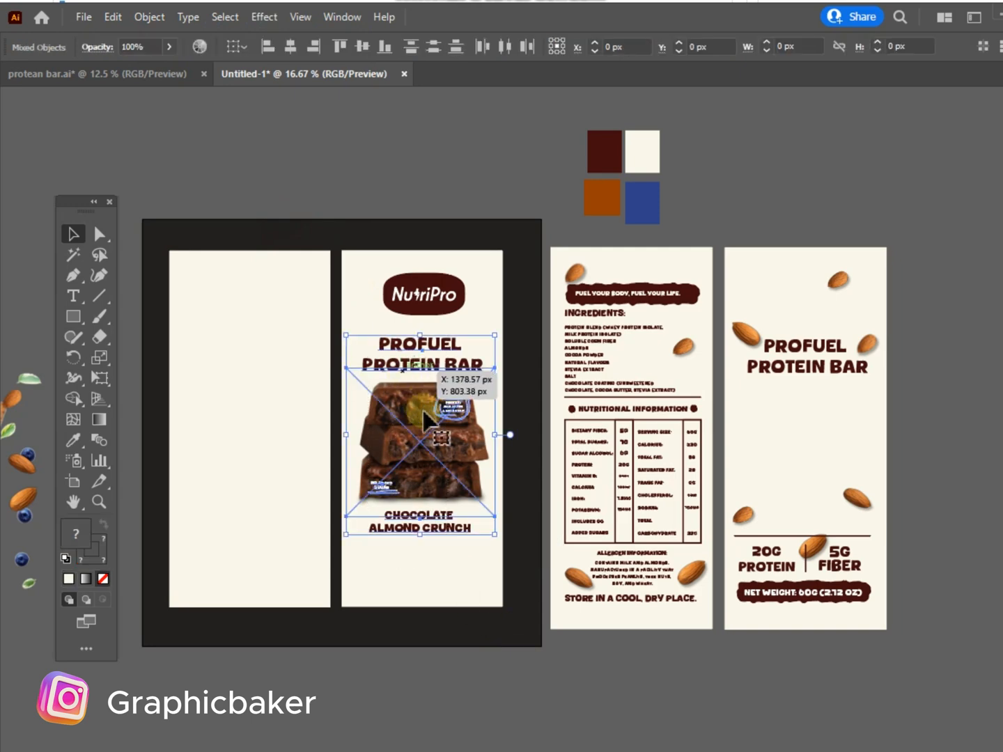
pyautogui.moveTo(426, 418); pyautogui.dragTo(425, 419)
pyautogui.click(436, 602)
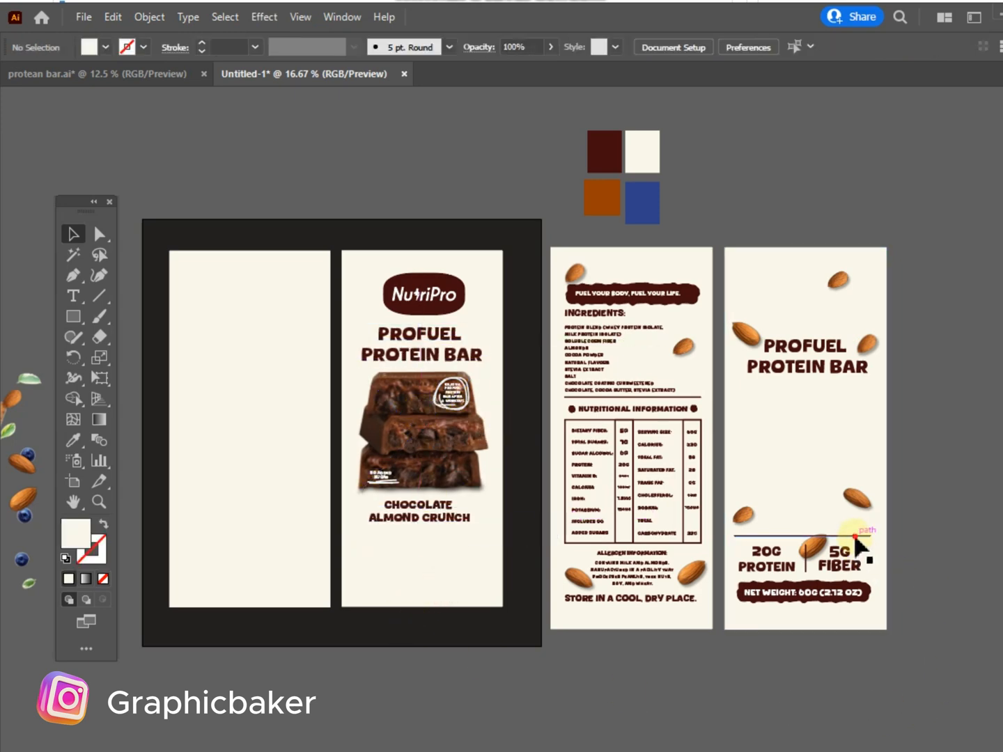
pyautogui.moveTo(855, 537); pyautogui.dragTo(474, 537)
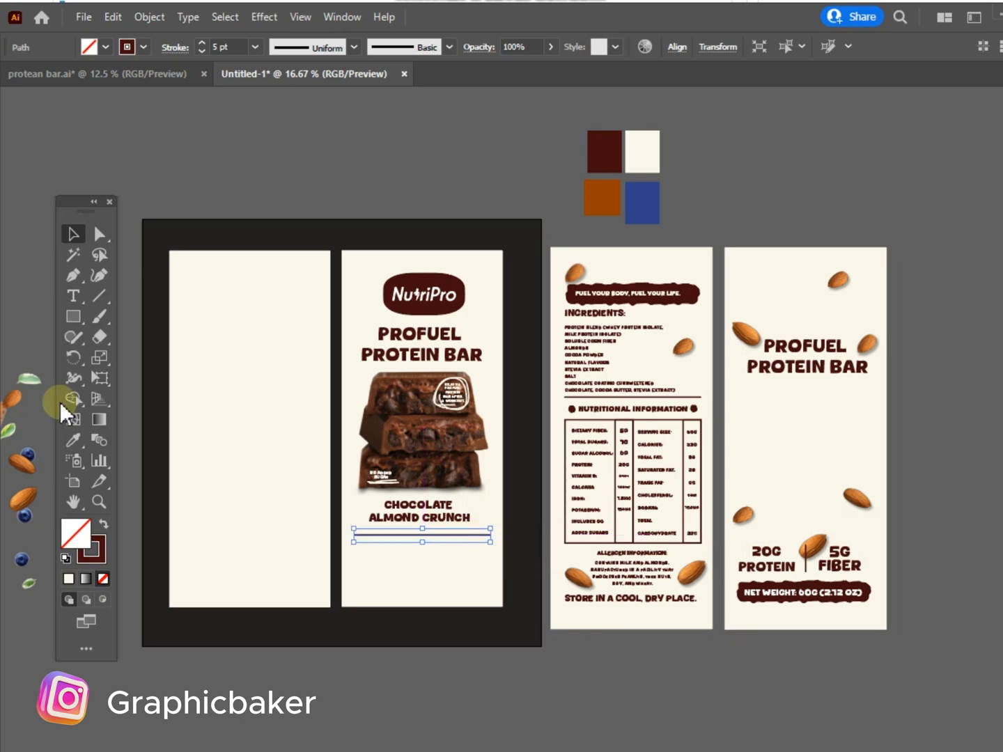
# - Try drawing a second horizontal 5 pt maroon line with the Pen tool, just below the divider on the right cream panel
pyautogui.click(73, 275)
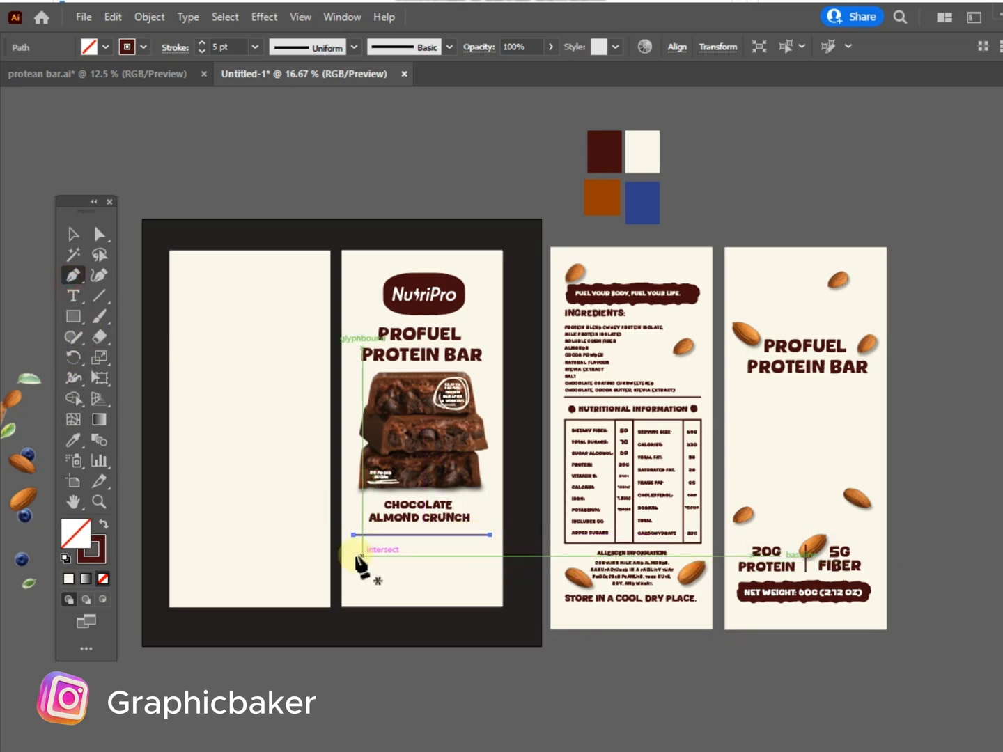
pyautogui.click(354, 552)
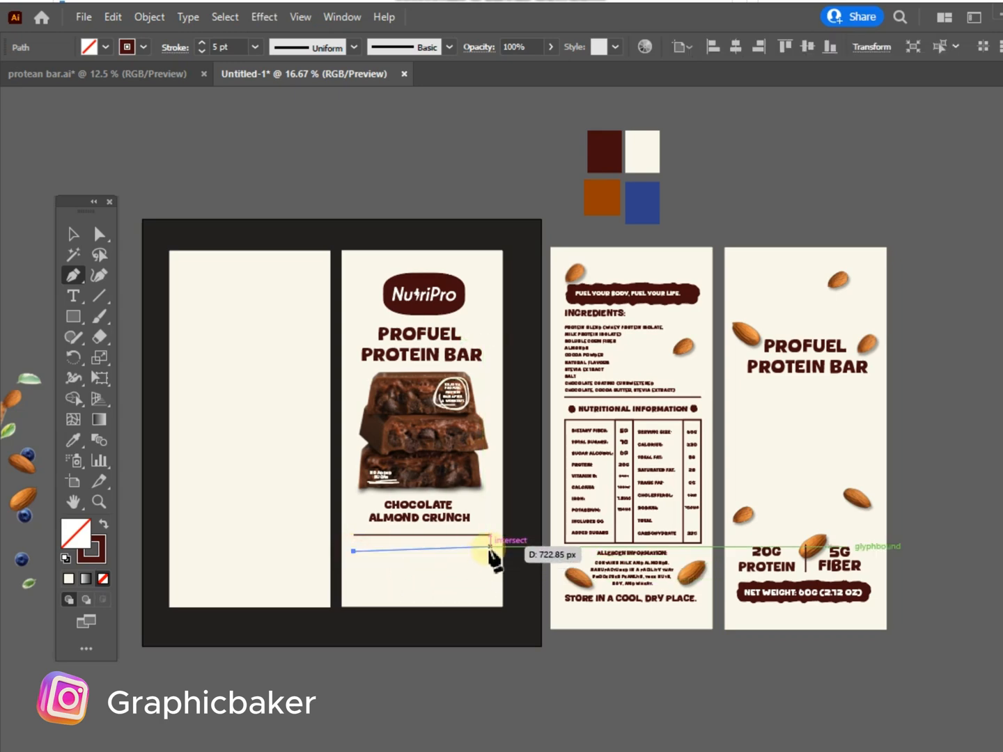
pyautogui.click(491, 551)
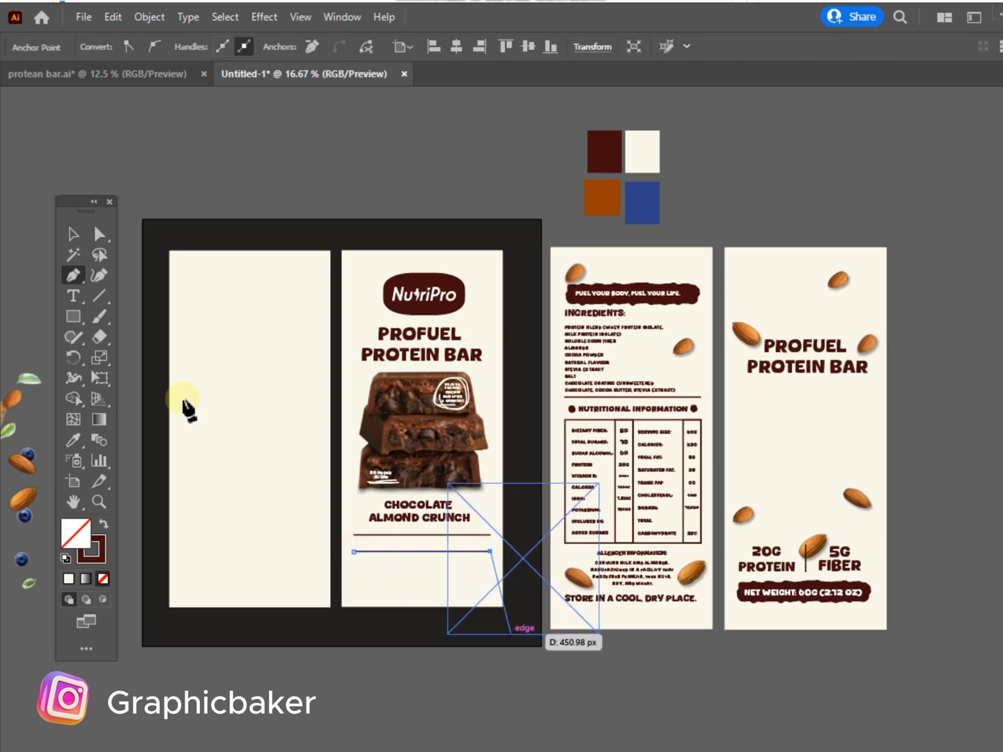
pyautogui.click(71, 233)
pyautogui.click(443, 708)
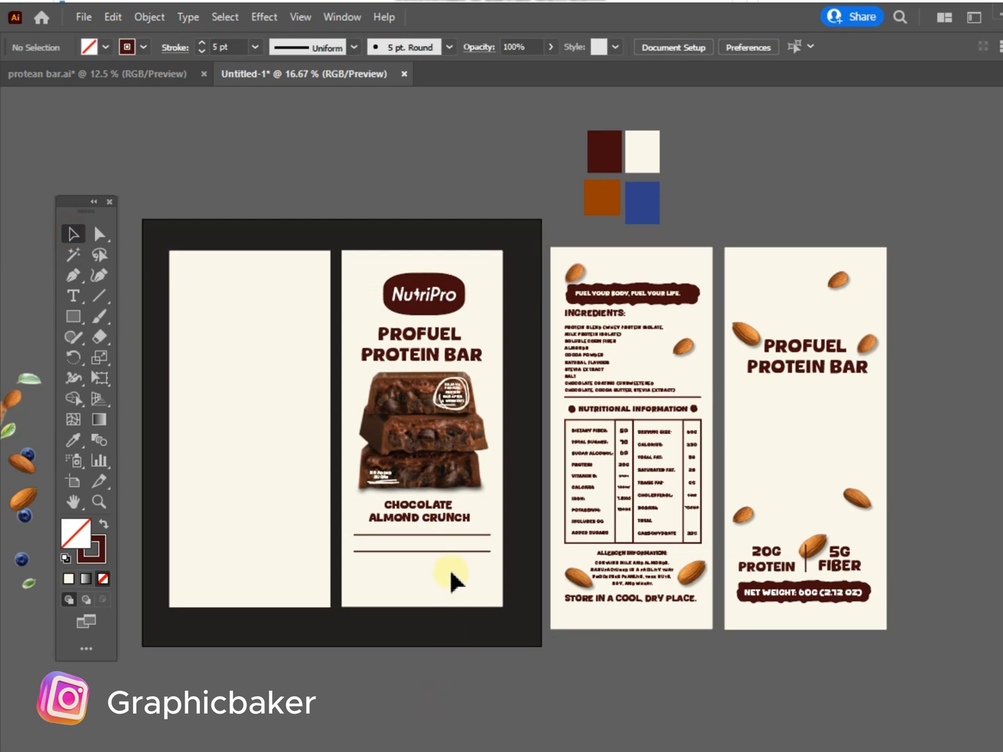
pyautogui.moveTo(451, 553); pyautogui.dragTo(468, 570)
# - Move the 20G PROTEIN and 5G FIBER texts with their vertical separator to just below the divider on the right cream panel
pyautogui.keyDown('shift'); pyautogui.click(808, 567); pyautogui.keyUp('shift')
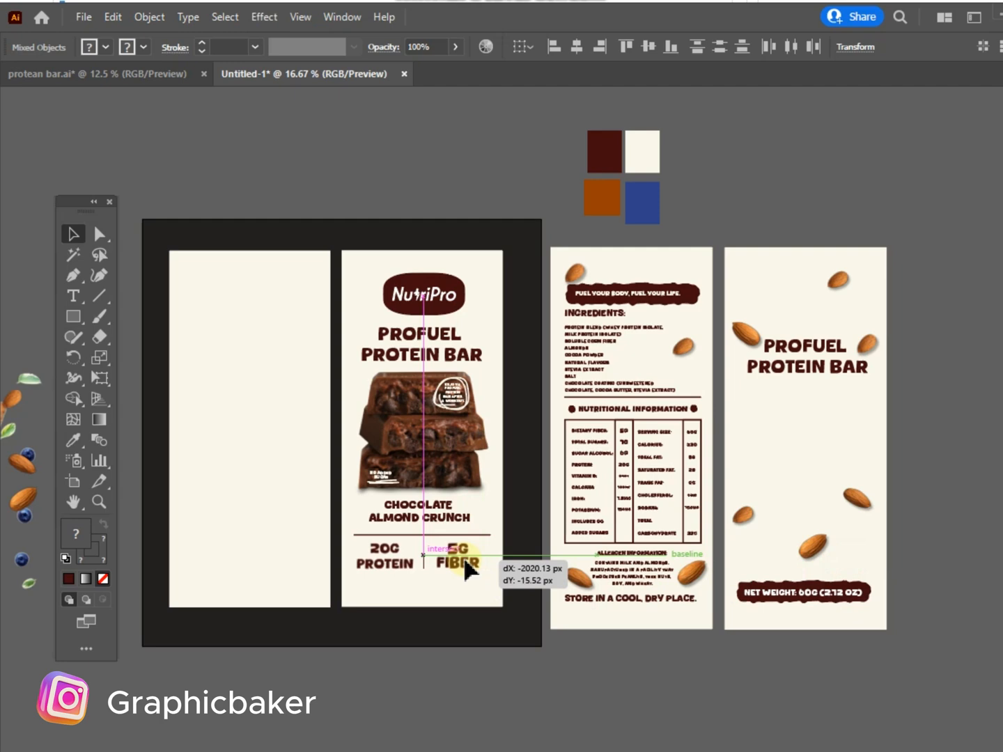
pyautogui.moveTo(465, 567); pyautogui.dragTo(466, 562)
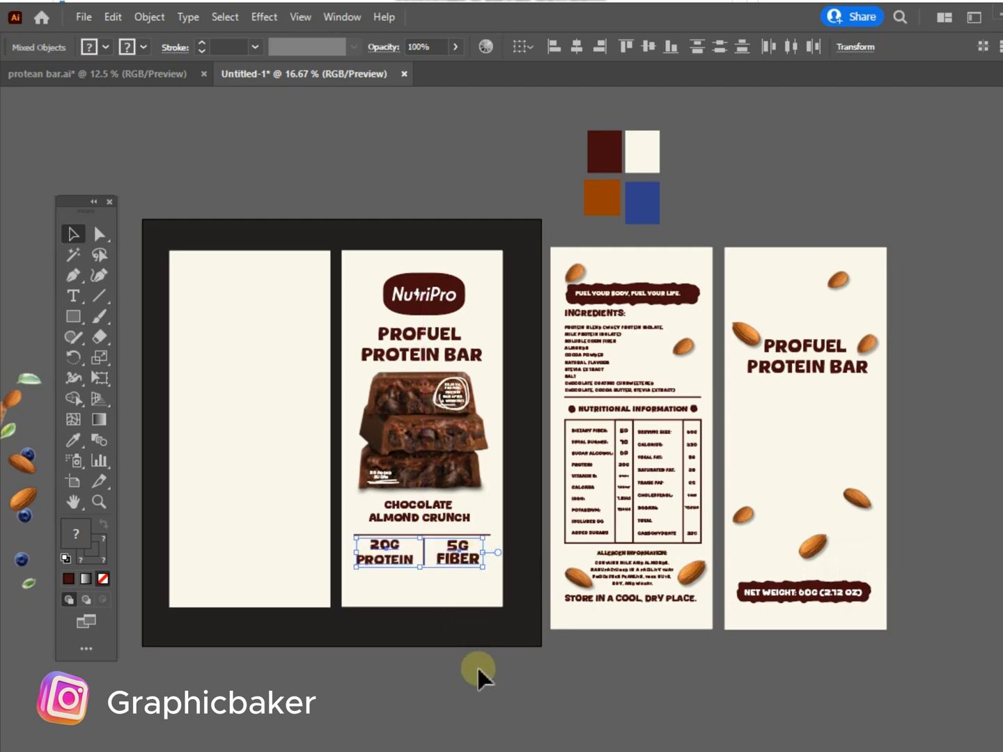
pyautogui.click(538, 697)
pyautogui.click(461, 579)
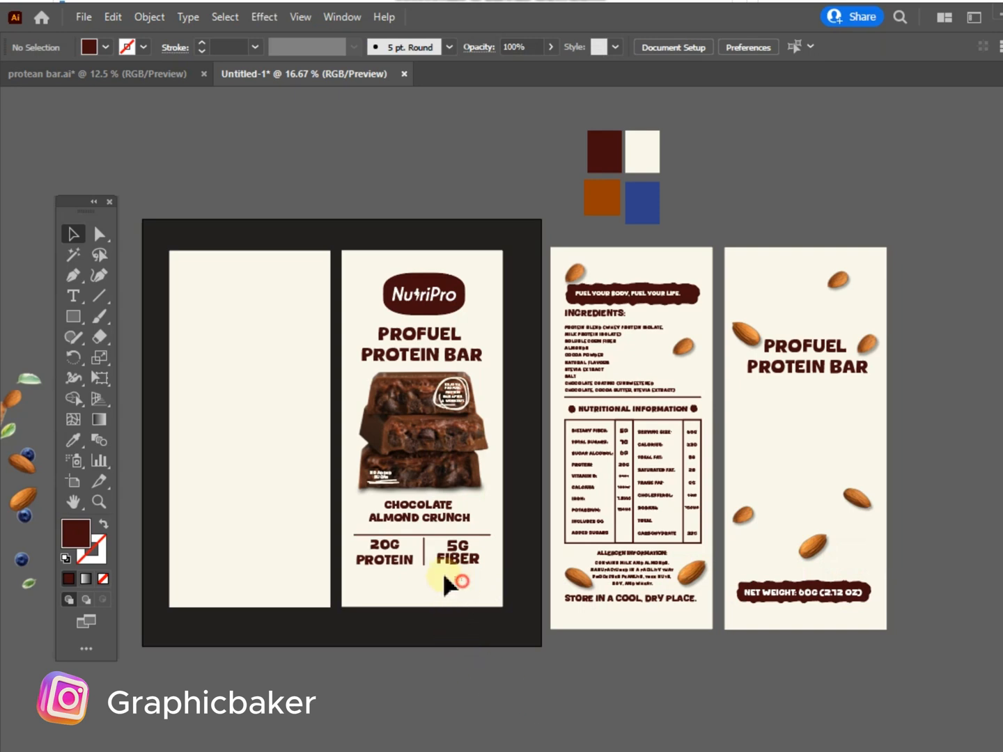
pyautogui.moveTo(368, 551); pyautogui.dragTo(368, 551)
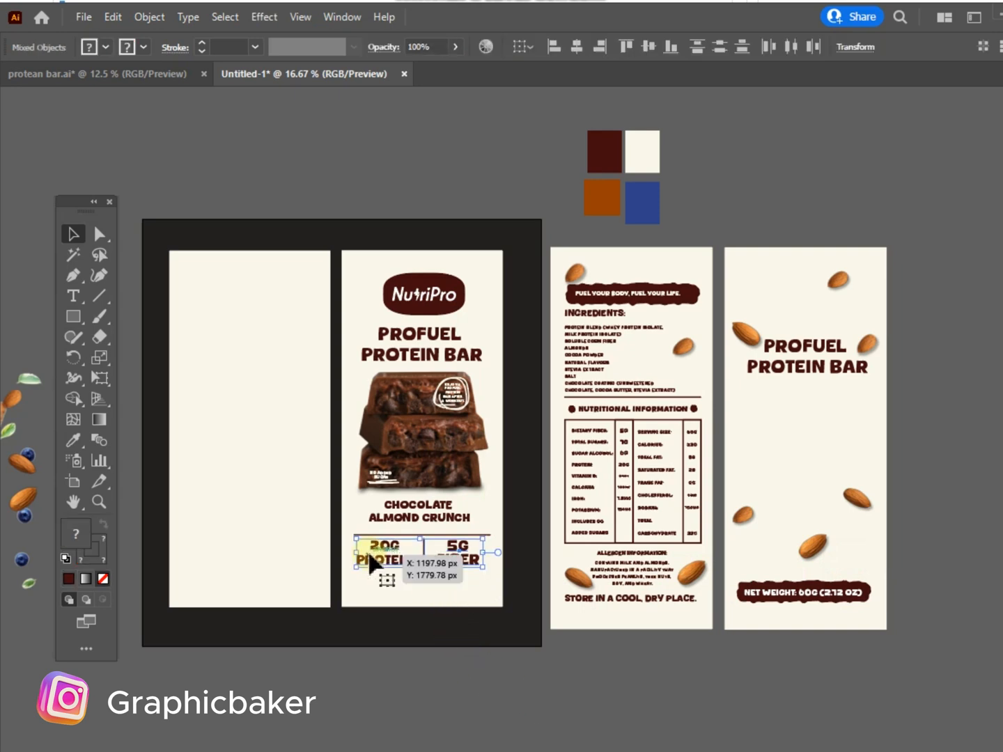
pyautogui.click(718, 682)
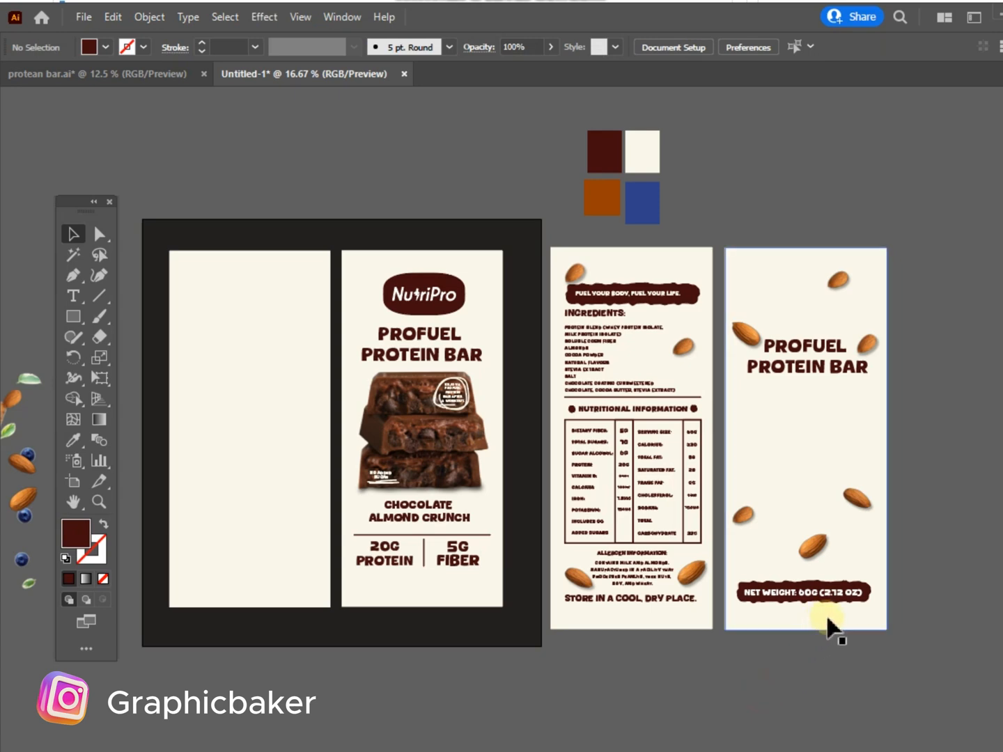
# - Move the NET WEIGHT: 60G (2.12 OZ) text and its rough-edged maroon banner to the bottom of the right cream panel
pyautogui.moveTo(829, 624)
pyautogui.mouseDown()
pyautogui.moveTo(766, 625)
pyautogui.moveTo(826, 621)
pyautogui.mouseUp()
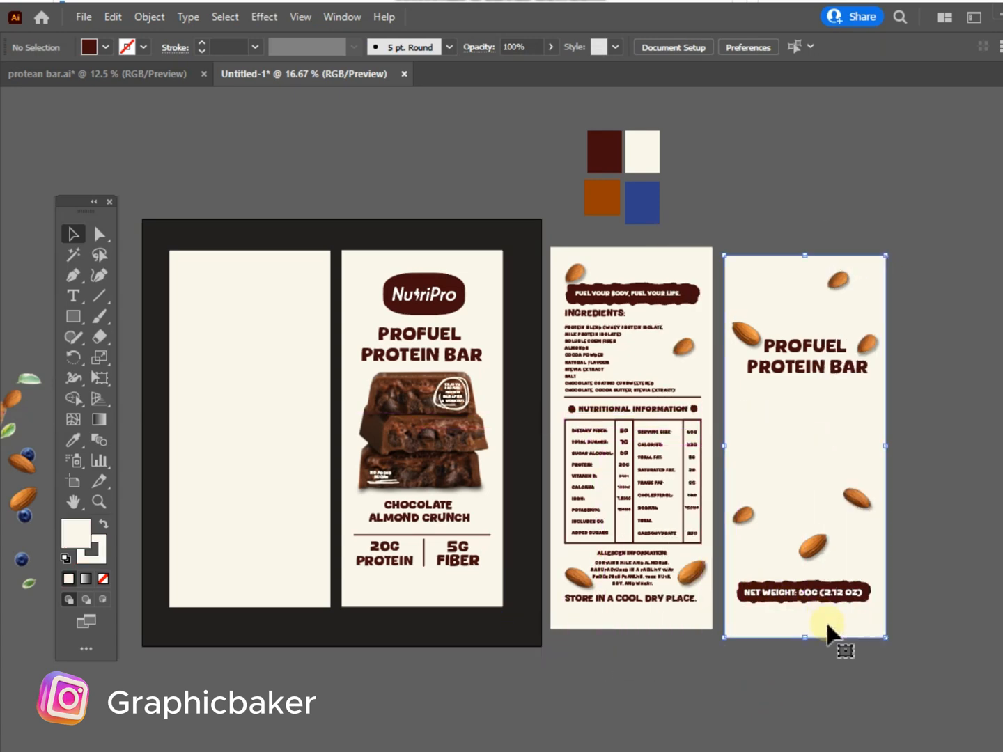
pyautogui.click(819, 649)
pyautogui.click(856, 594)
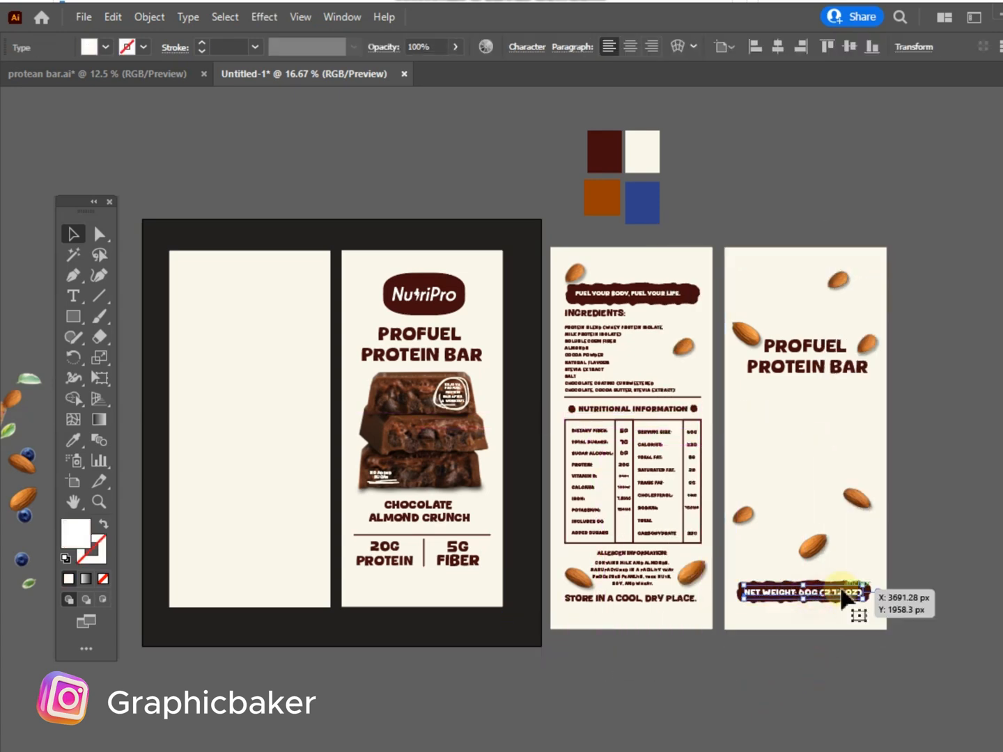
pyautogui.keyDown('shift'); pyautogui.click(847, 598); pyautogui.keyUp('shift')
pyautogui.moveTo(780, 605); pyautogui.dragTo(432, 597)
pyautogui.click(460, 676)
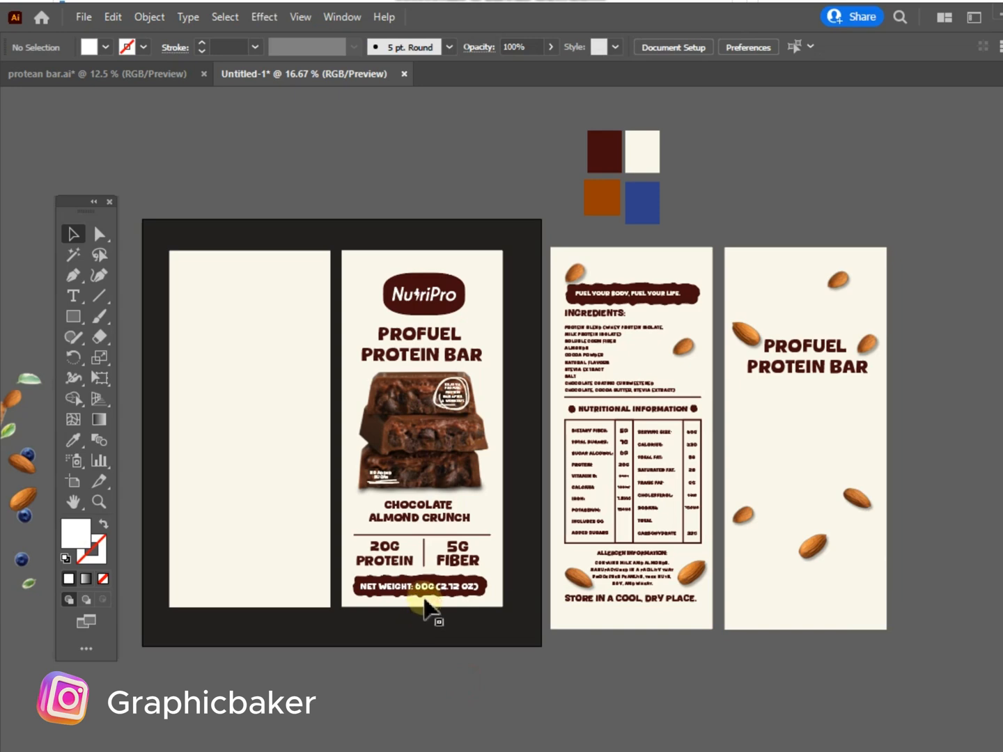
pyautogui.click(422, 599)
pyautogui.moveTo(423, 599); pyautogui.dragTo(381, 651)
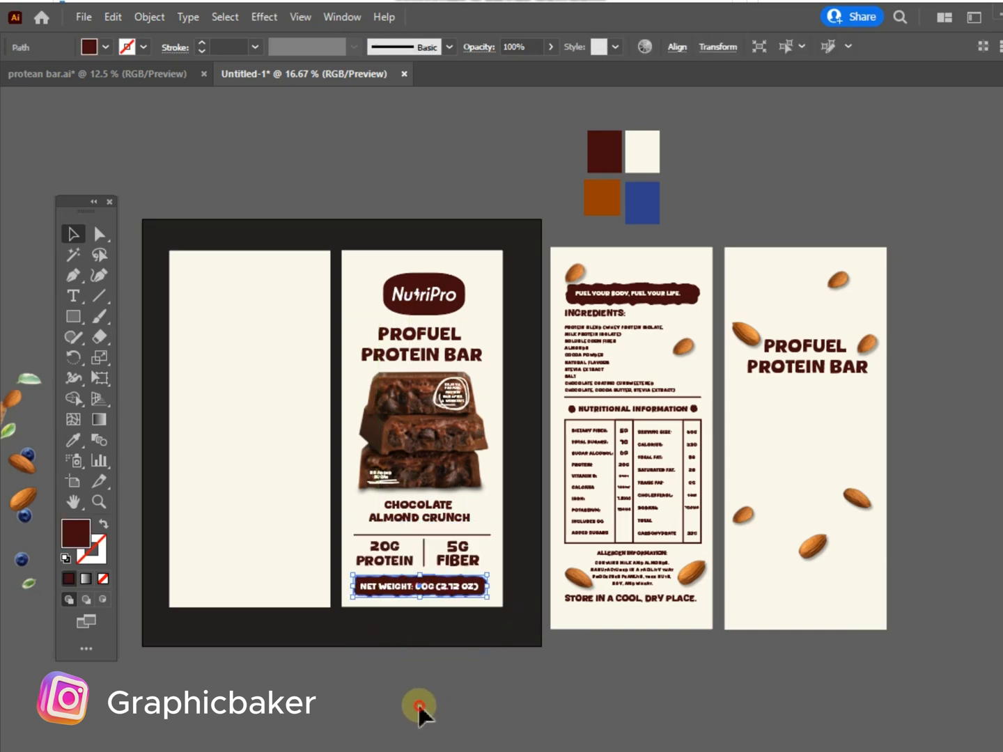
pyautogui.click(422, 714)
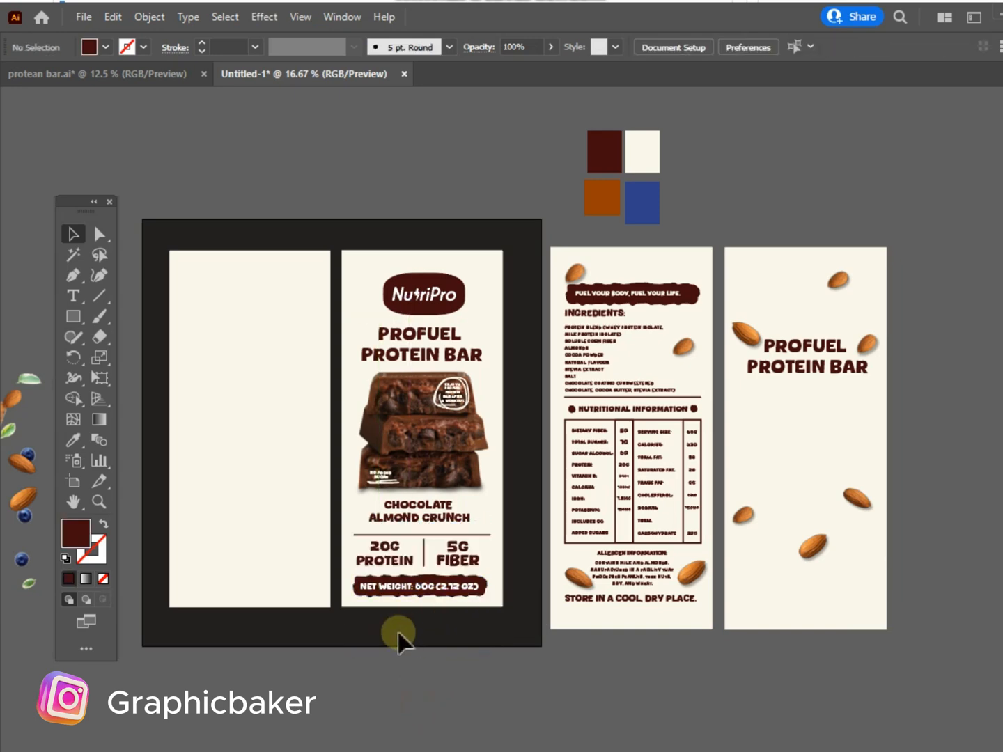
# - Draw a wide maroon rectangle without an outline near the bottom of the blank cream panel
pyautogui.click(72, 317)
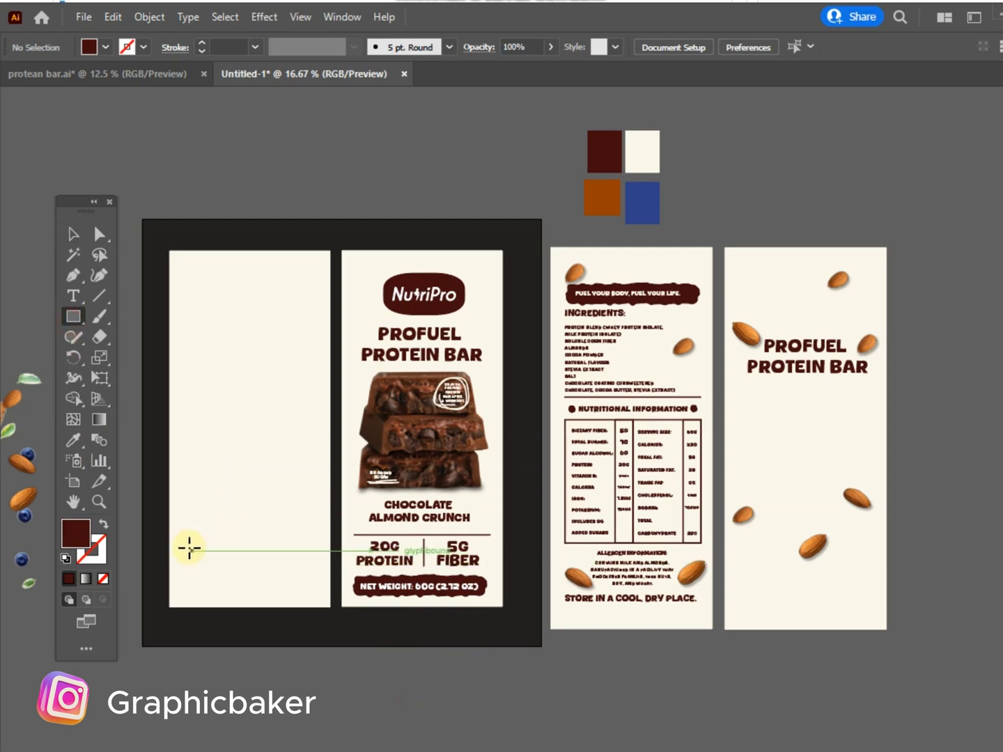
pyautogui.moveTo(185, 543); pyautogui.dragTo(324, 569)
pyautogui.press('v')
# - Roughen the maroon rectangle's edges with a relative size of 2%, detail of 3 per inch and smooth points
pyautogui.click(257, 23)
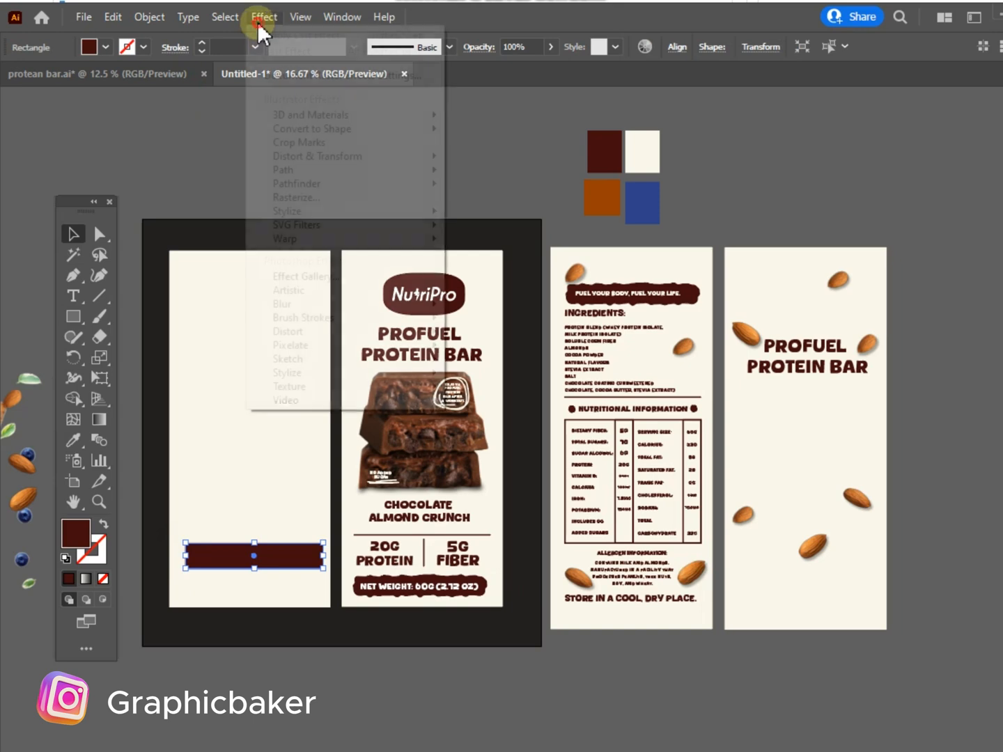
pyautogui.moveTo(408, 163)
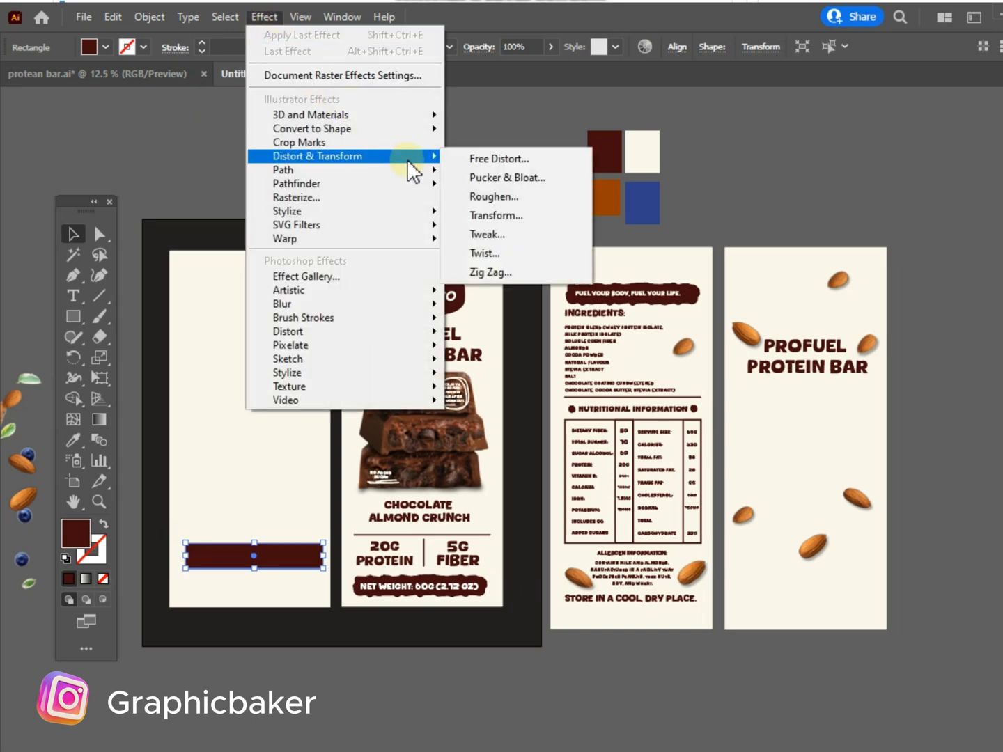
pyautogui.click(544, 194)
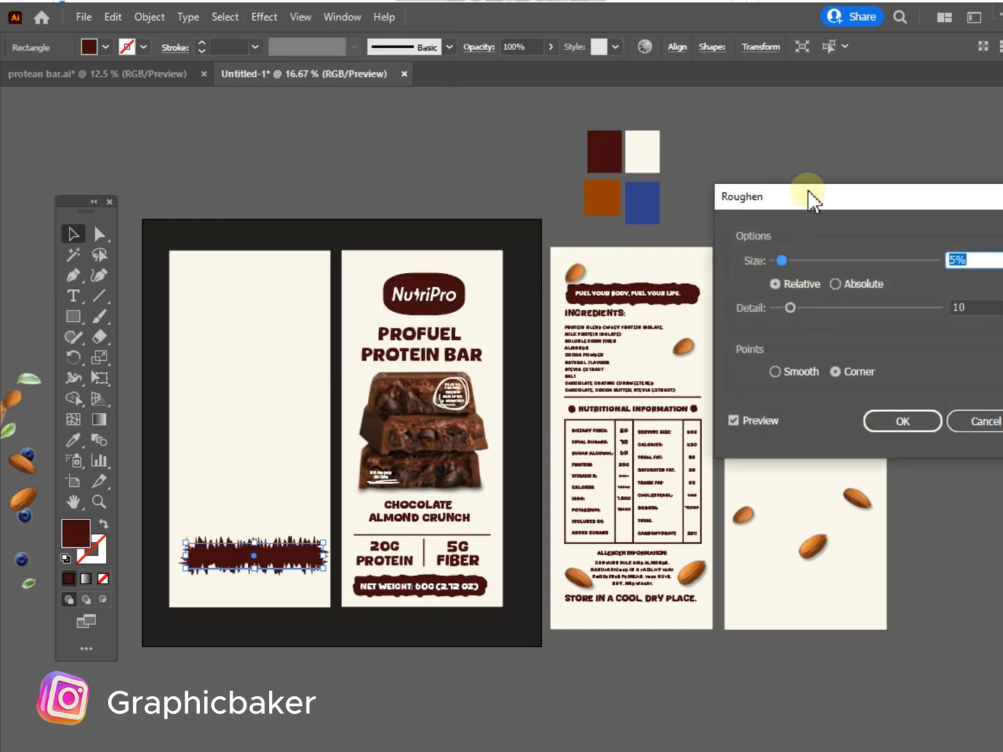
pyautogui.moveTo(813, 199); pyautogui.dragTo(401, 191)
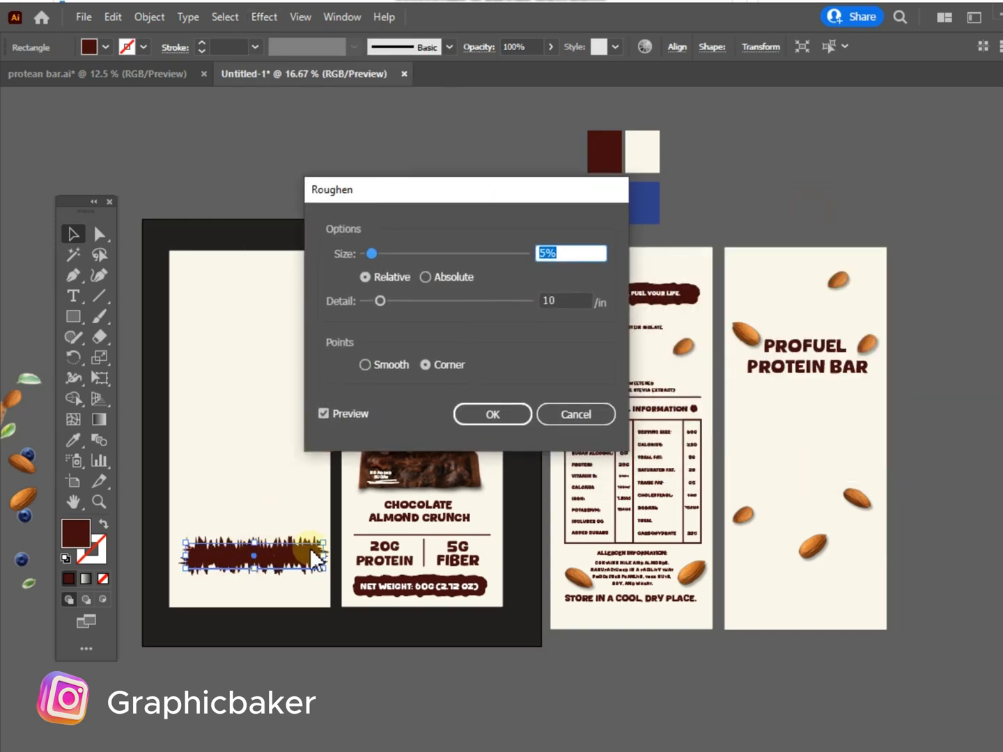
pyautogui.click(364, 365)
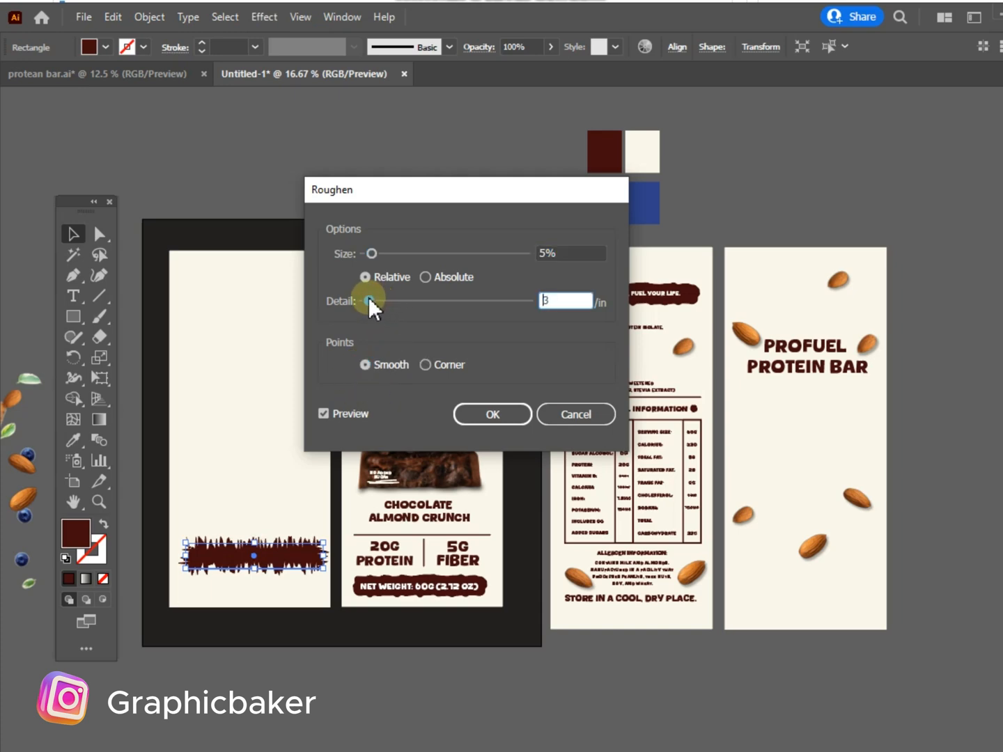
pyautogui.moveTo(368, 297); pyautogui.dragTo(374, 309)
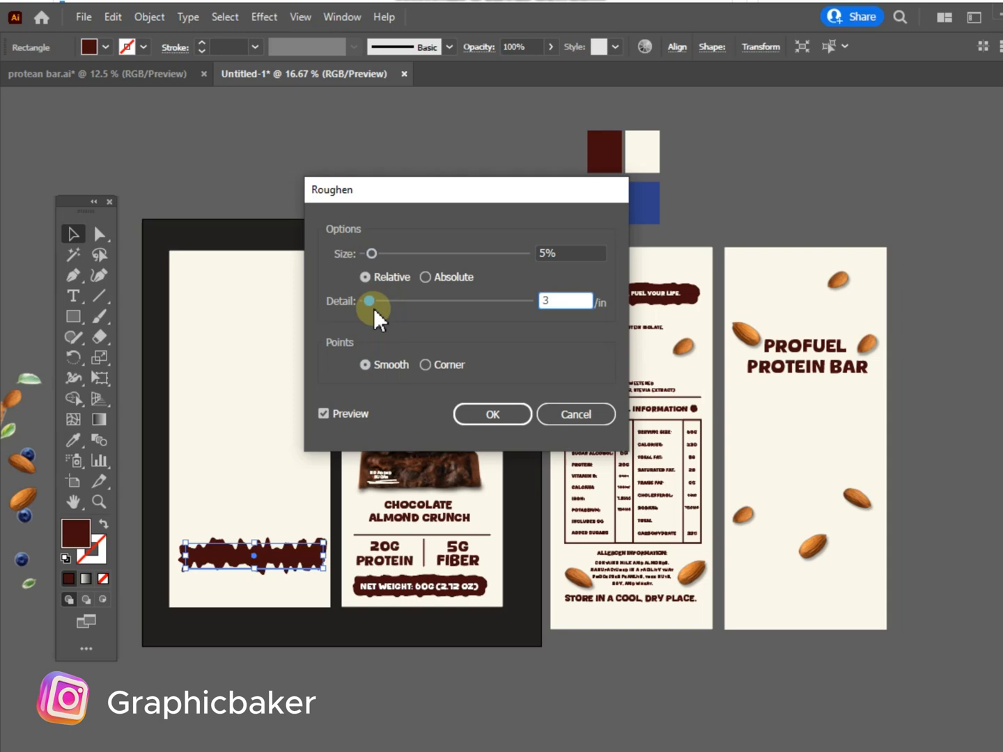
pyautogui.click(372, 254)
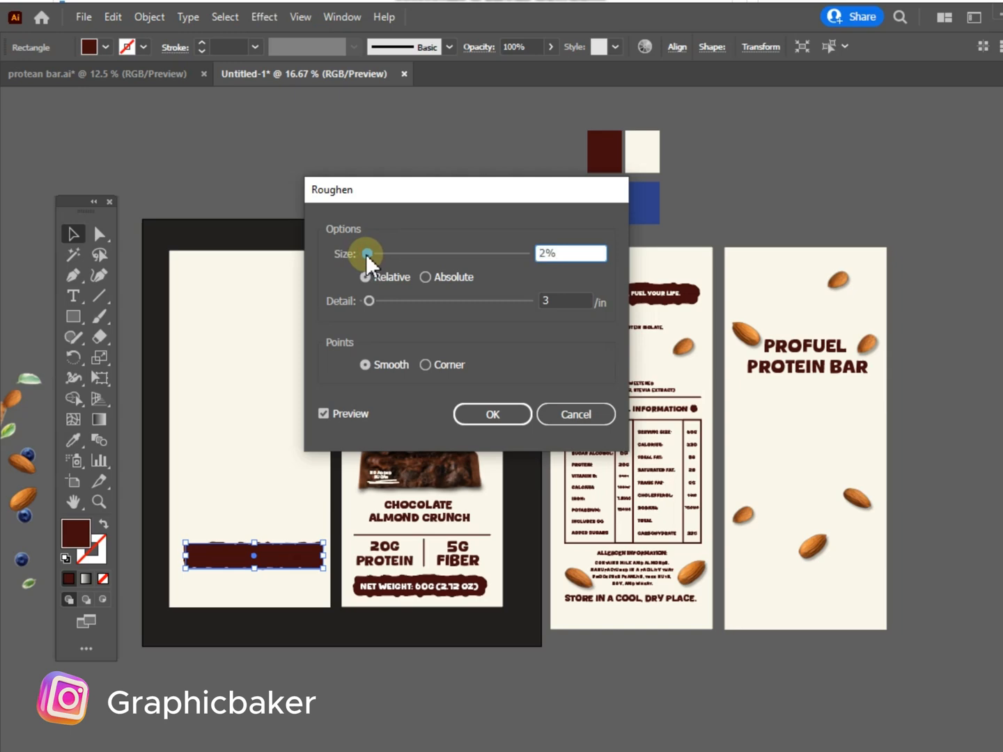
pyautogui.click(476, 417)
# - Delete the roughened maroon banner from the blank cream panel
pyautogui.click(303, 708)
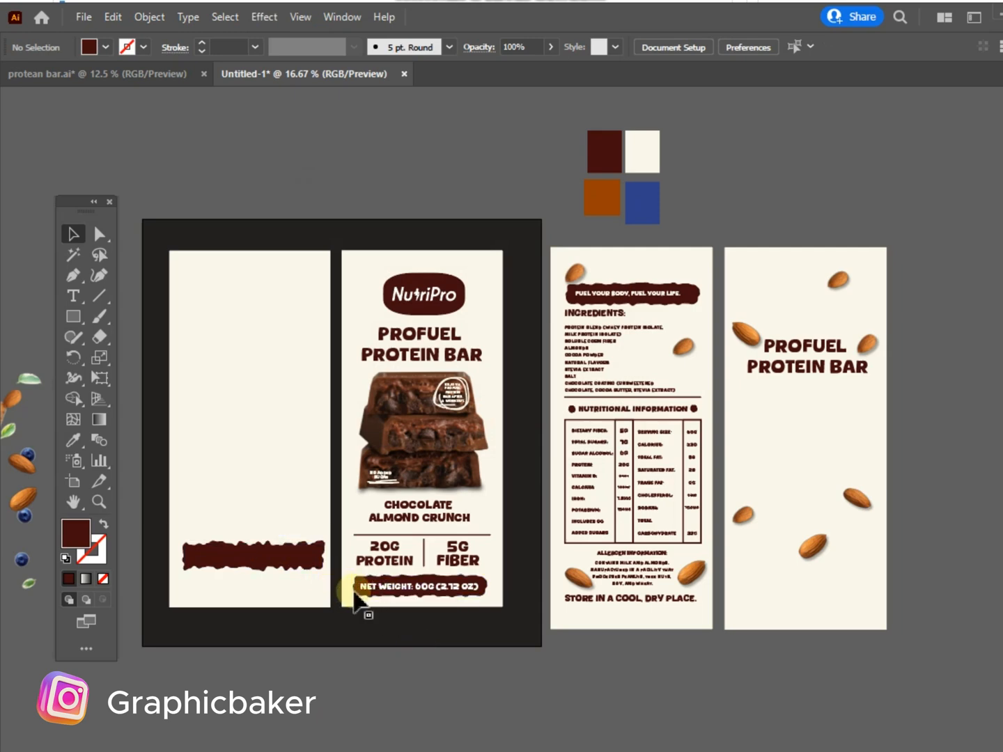
pyautogui.click(298, 566)
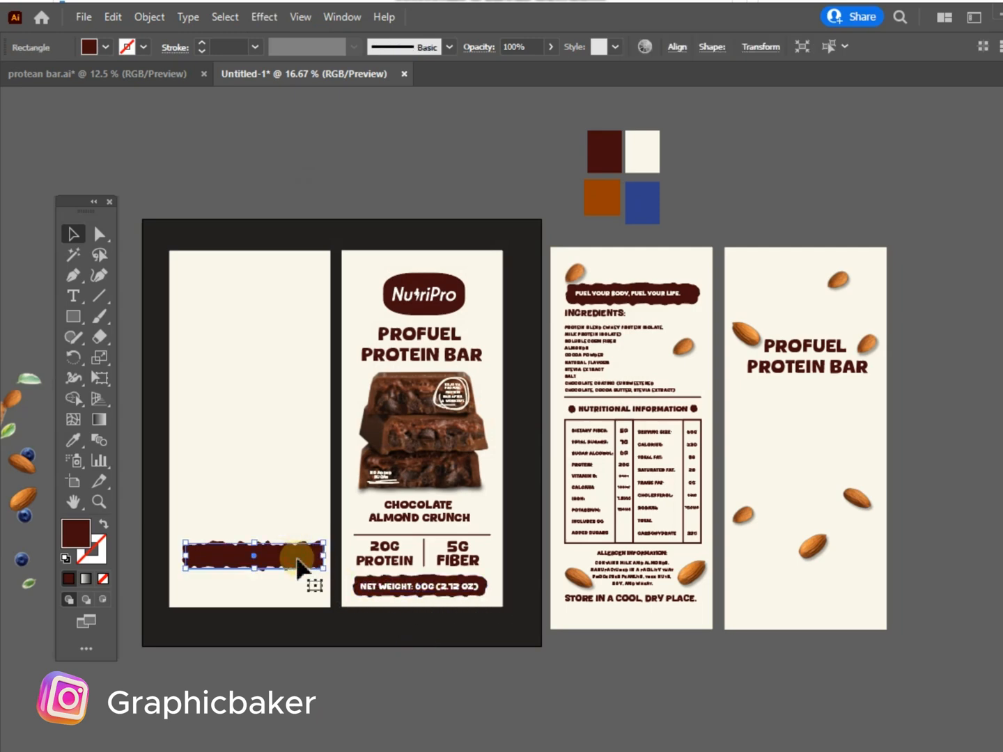
pyautogui.press('Delete')
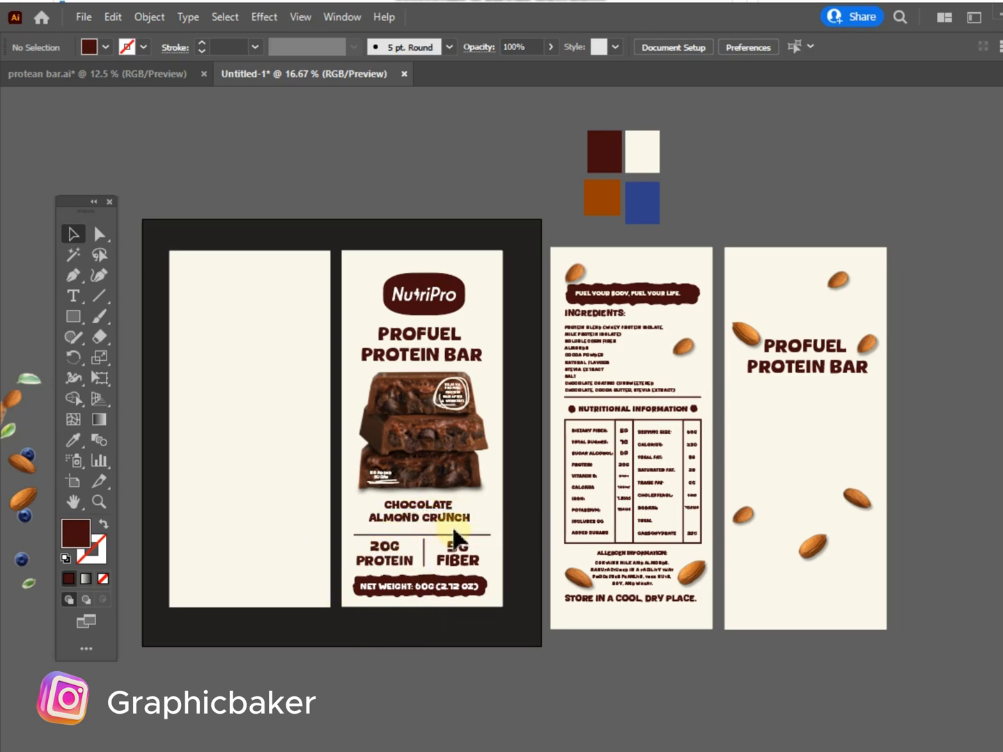
# - Move all six almond images from the panel holding only the spare PROFUEL PROTEIN BAR title onto the front packaging panel
pyautogui.click(758, 343)
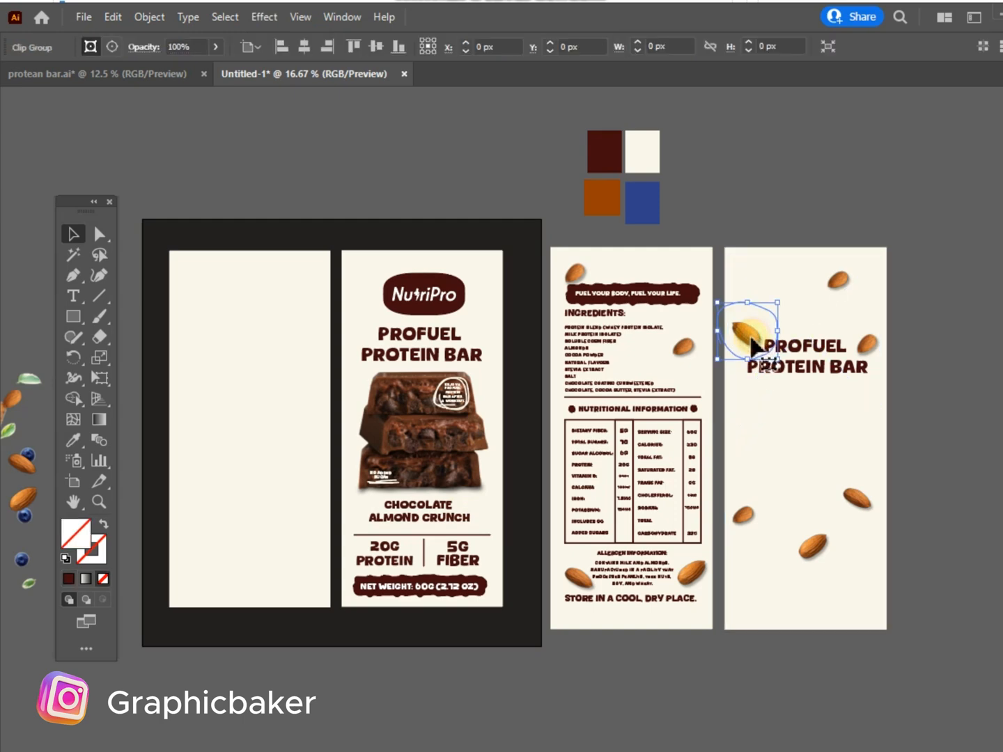
pyautogui.keyDown('shift'); pyautogui.click(844, 286); pyautogui.keyUp('shift')
pyautogui.keyDown('shift'); pyautogui.click(871, 345); pyautogui.keyUp('shift')
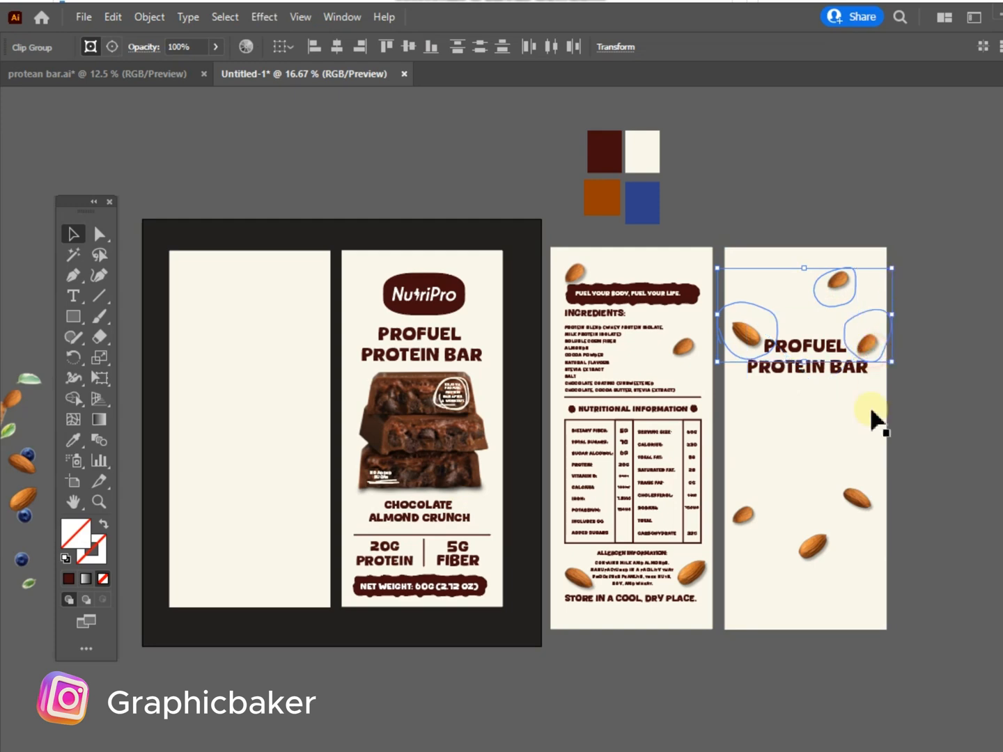
pyautogui.keyDown('shift'); pyautogui.click(746, 518); pyautogui.keyUp('shift')
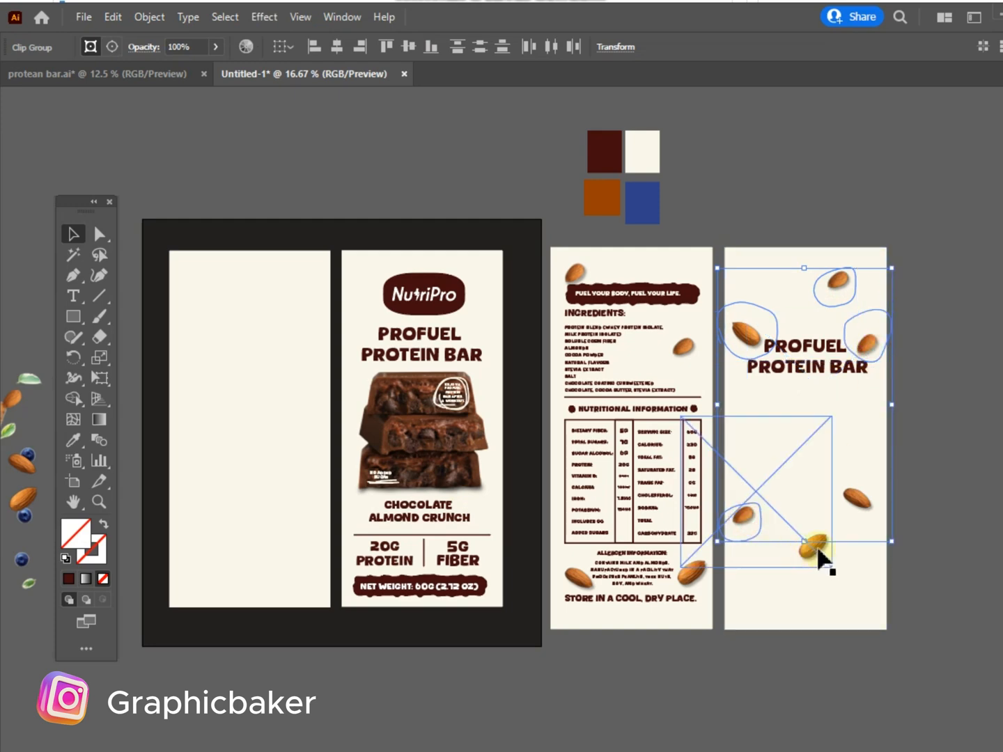
pyautogui.keyDown('shift'); pyautogui.click(818, 553); pyautogui.keyUp('shift')
pyautogui.keyDown('shift'); pyautogui.click(859, 501); pyautogui.keyUp('shift')
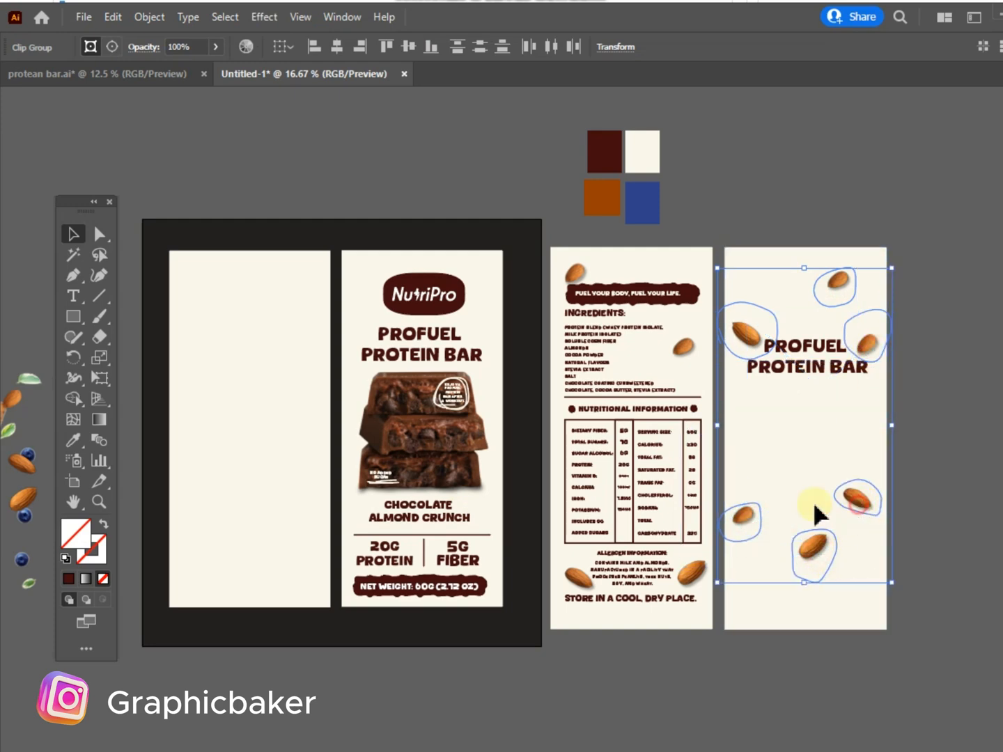
pyautogui.moveTo(856, 507); pyautogui.dragTo(474, 503)
pyautogui.click(506, 700)
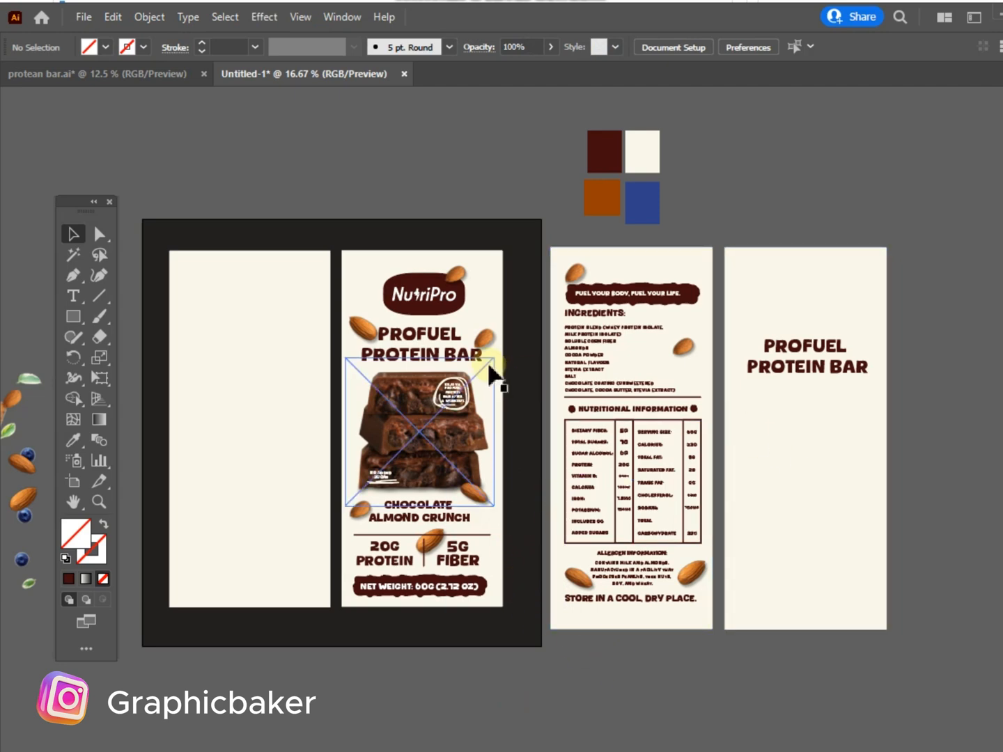
# - Nudge the two almonds on either side of the front panel's PROFUEL PROTEIN BAR title slightly upward
pyautogui.click(491, 341)
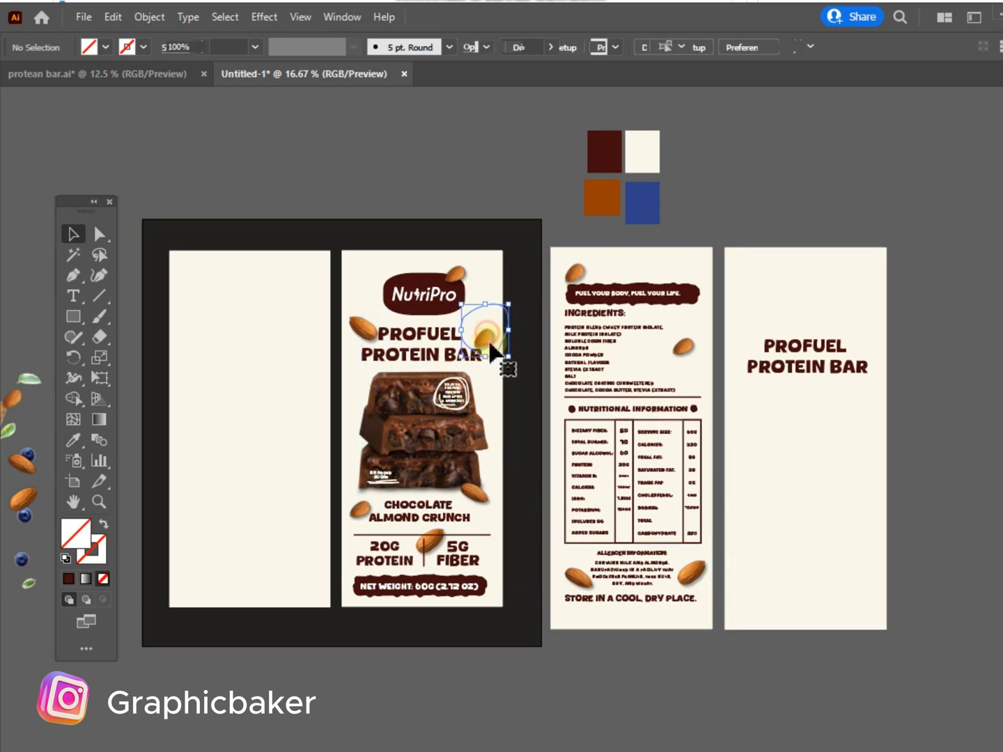
pyautogui.click(504, 156)
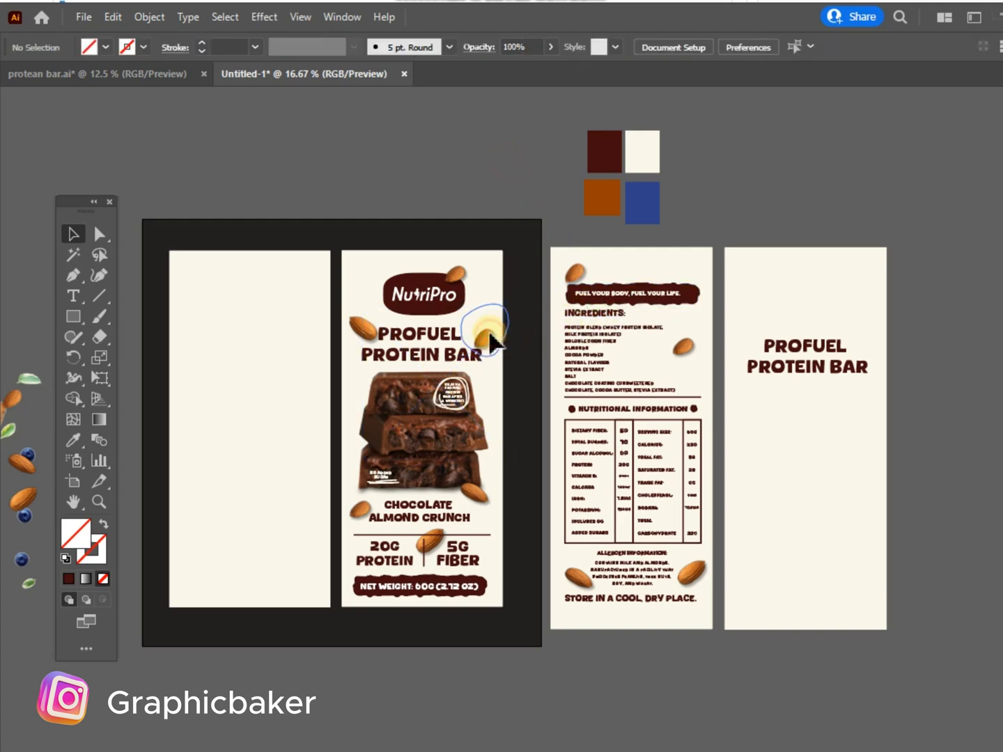
pyautogui.moveTo(489, 336); pyautogui.dragTo(492, 337)
pyautogui.moveTo(368, 339); pyautogui.dragTo(371, 333)
pyautogui.click(426, 668)
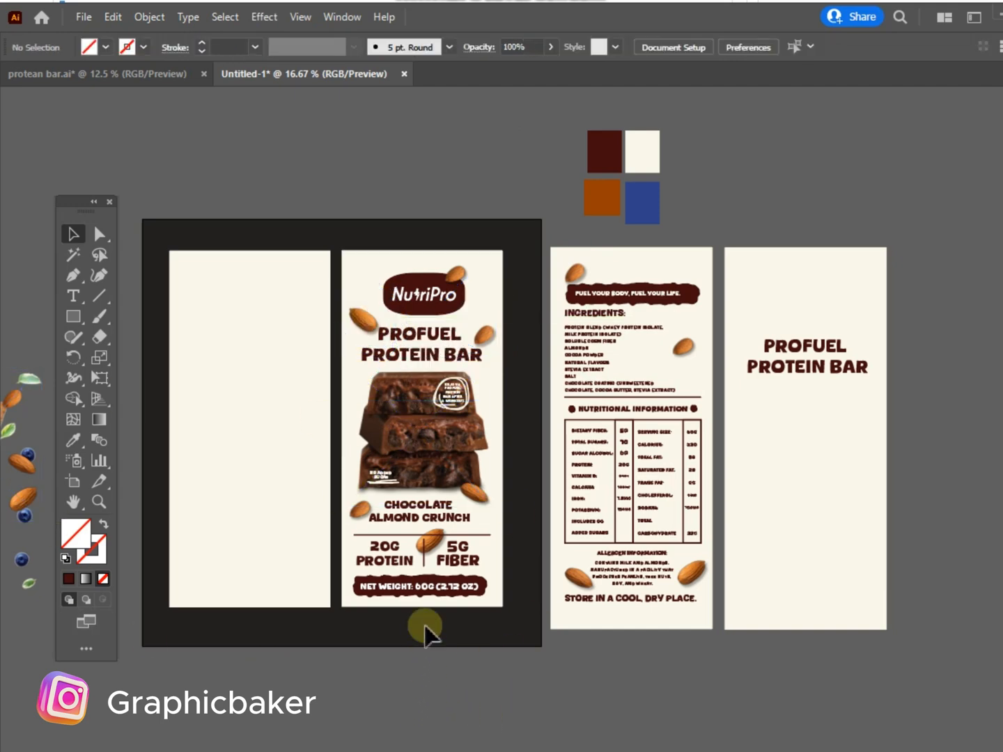
# - Move the FUEL YOUR BODY, FUEL YOUR LIFE. text and its maroon banner to the top of the blank cream panel
pyautogui.click(650, 300)
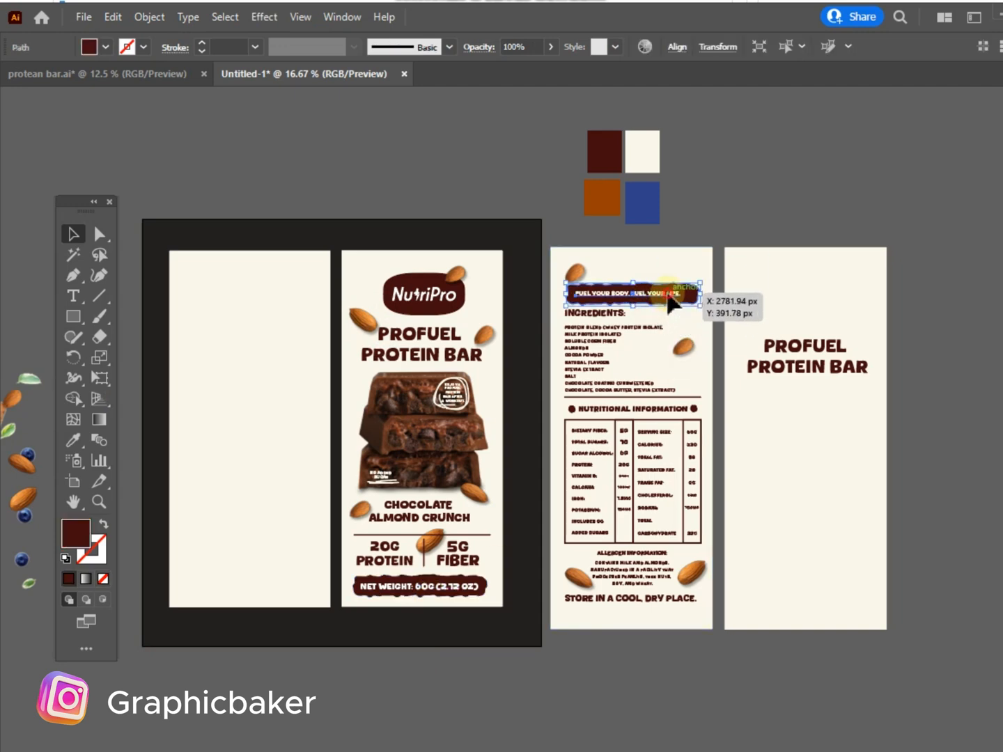
pyautogui.keyDown('shift'); pyautogui.click(665, 293); pyautogui.keyUp('shift')
pyautogui.moveTo(661, 293); pyautogui.dragTo(280, 291)
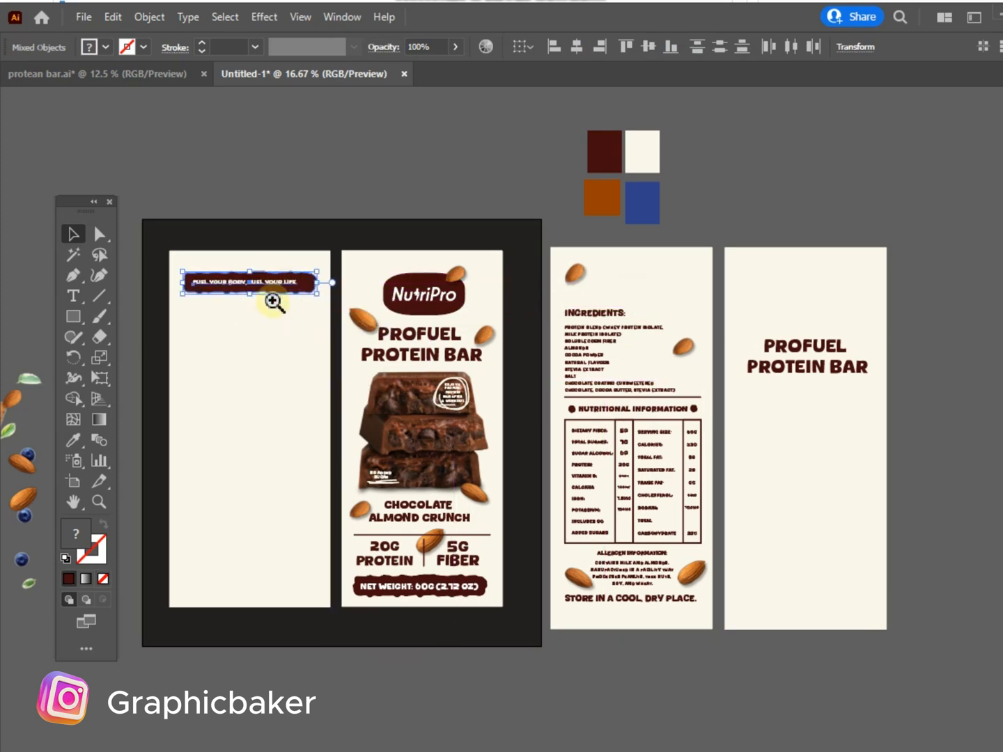
# - Move the INGREDIENTS heading and list to just below the FUEL YOUR BODY banner on the back panel
pyautogui.click(272, 299)
pyautogui.click(468, 432)
pyautogui.click(538, 413)
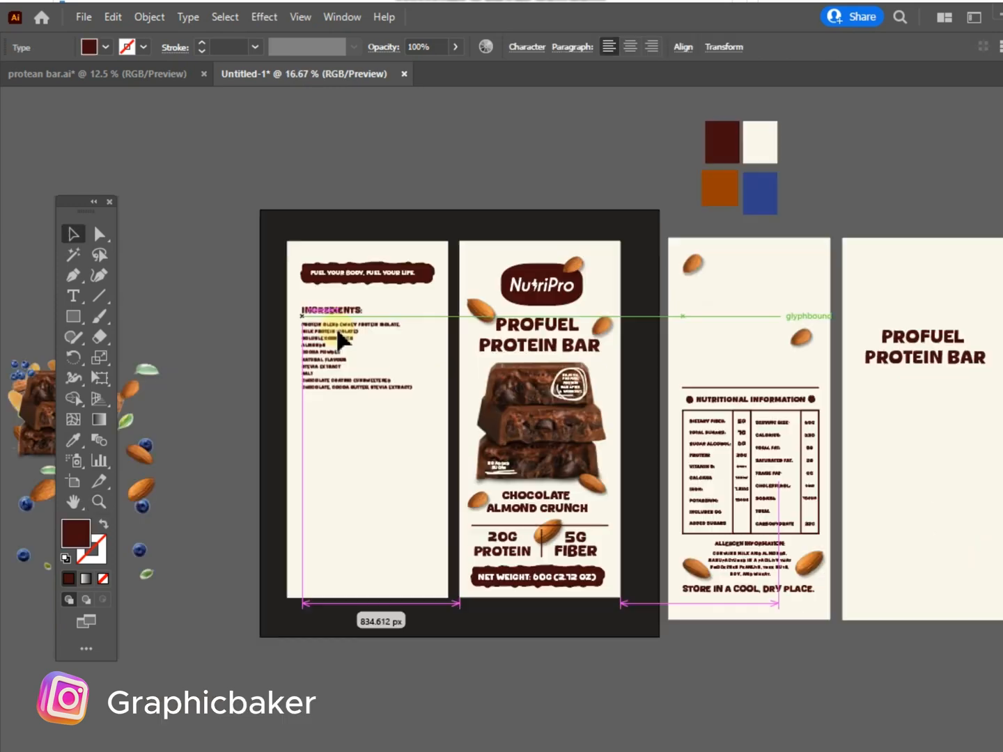
pyautogui.moveTo(341, 313); pyautogui.dragTo(347, 336)
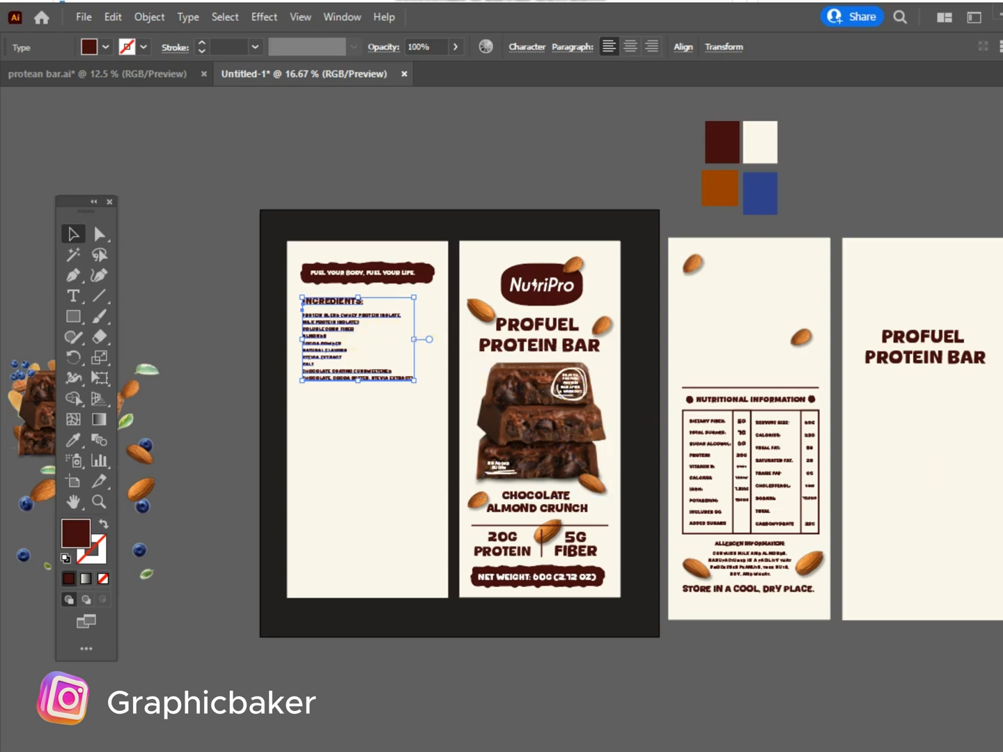
pyautogui.hotkey('ctrl', 't')
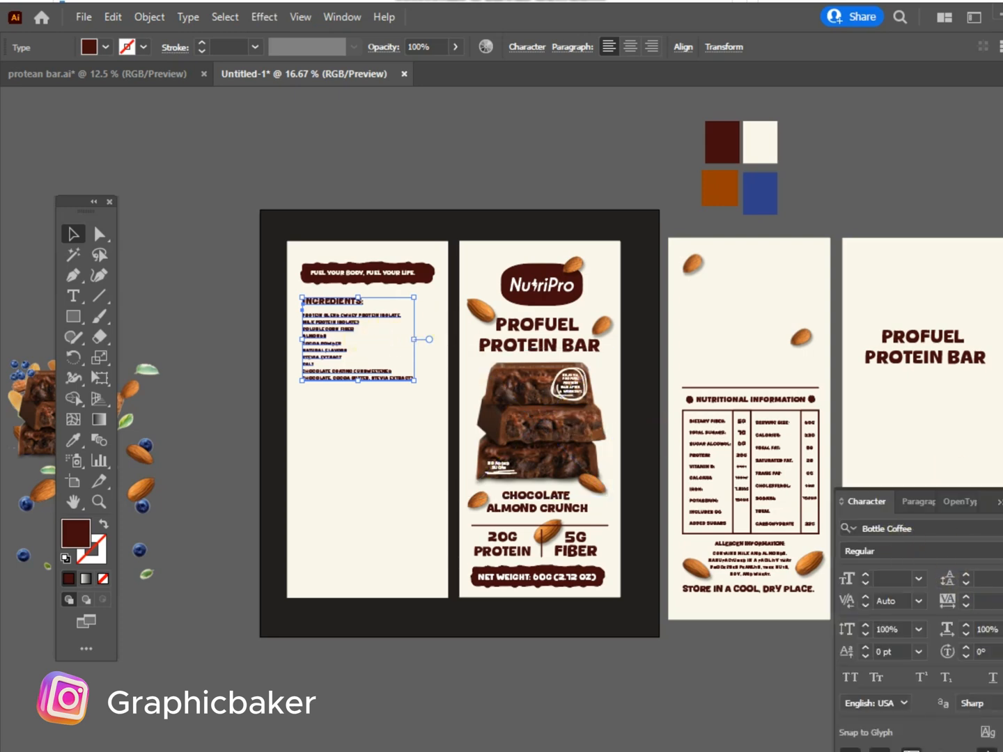
pyautogui.hotkey('ctrl', 't')
# - Lock the source panel's cream background and move the divider, nutritional information table and allergen heading below the ingredients on the back panel
pyautogui.click(736, 356)
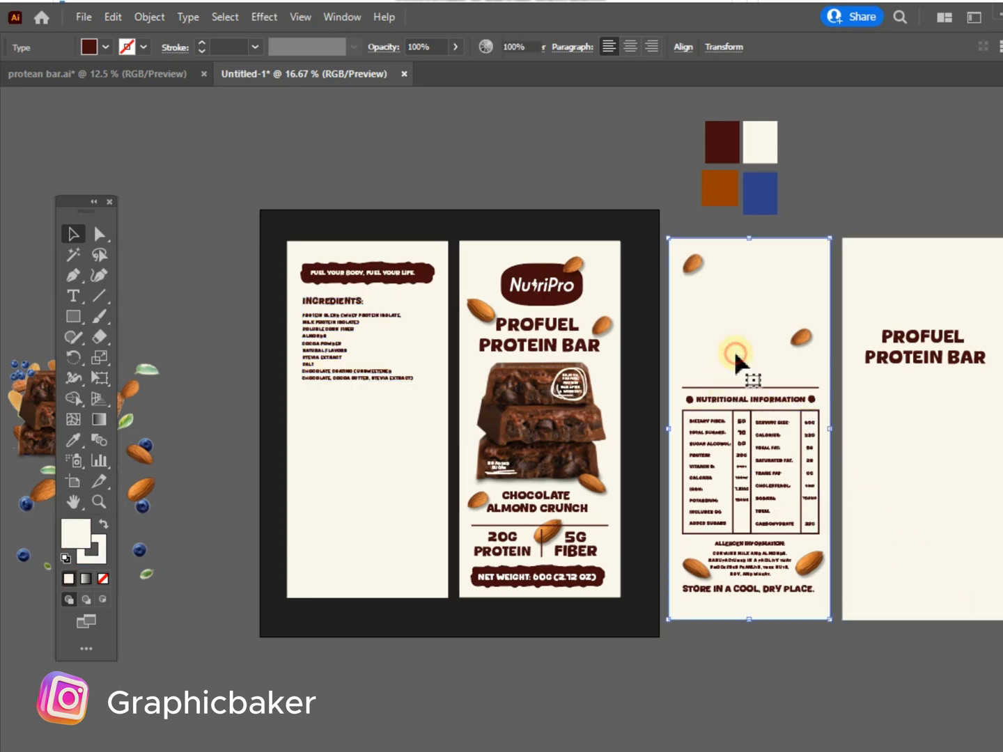
pyautogui.hotkey('ctrl', '2')
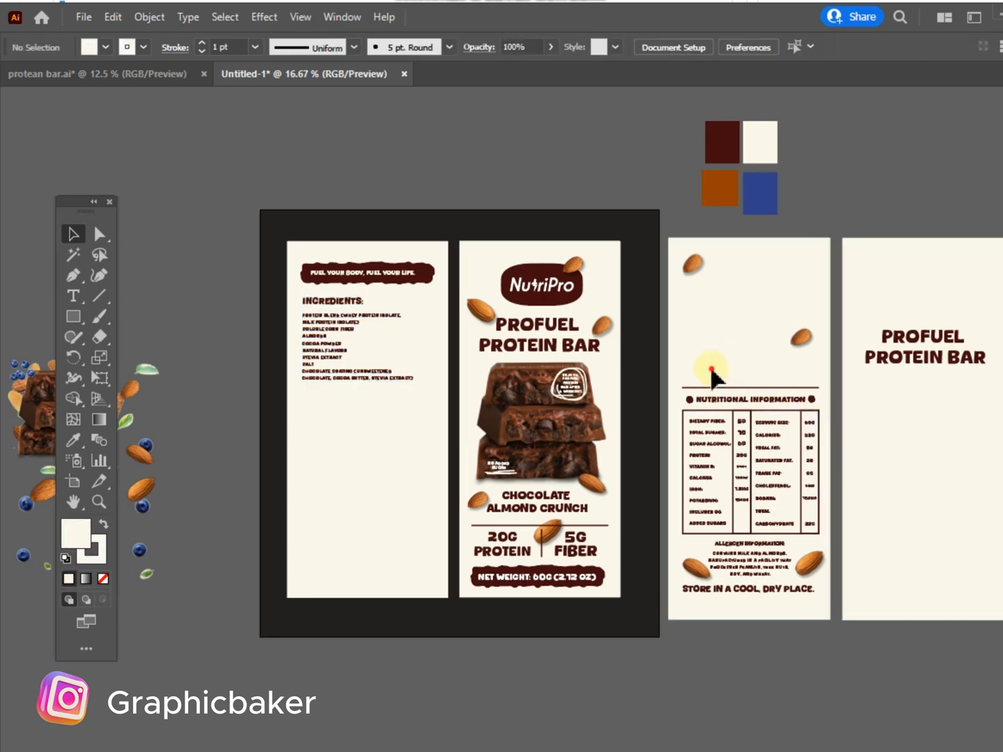
pyautogui.moveTo(712, 369); pyautogui.dragTo(760, 462)
pyautogui.click(697, 367)
pyautogui.moveTo(678, 370); pyautogui.dragTo(821, 538)
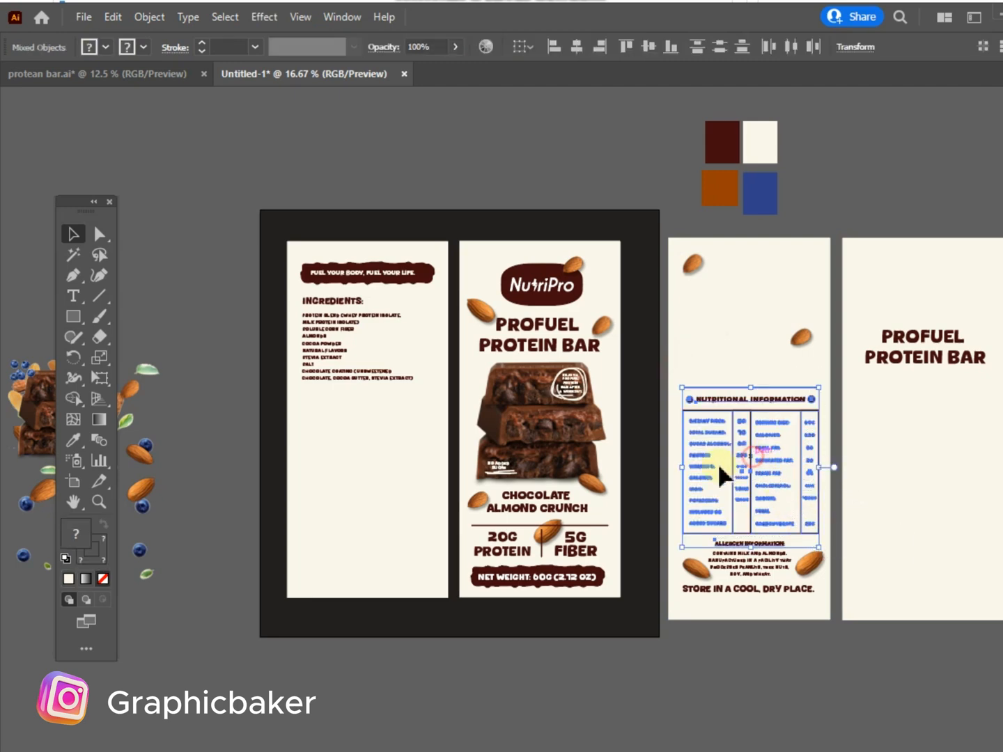
pyautogui.moveTo(721, 475); pyautogui.dragTo(371, 470)
pyautogui.click(390, 648)
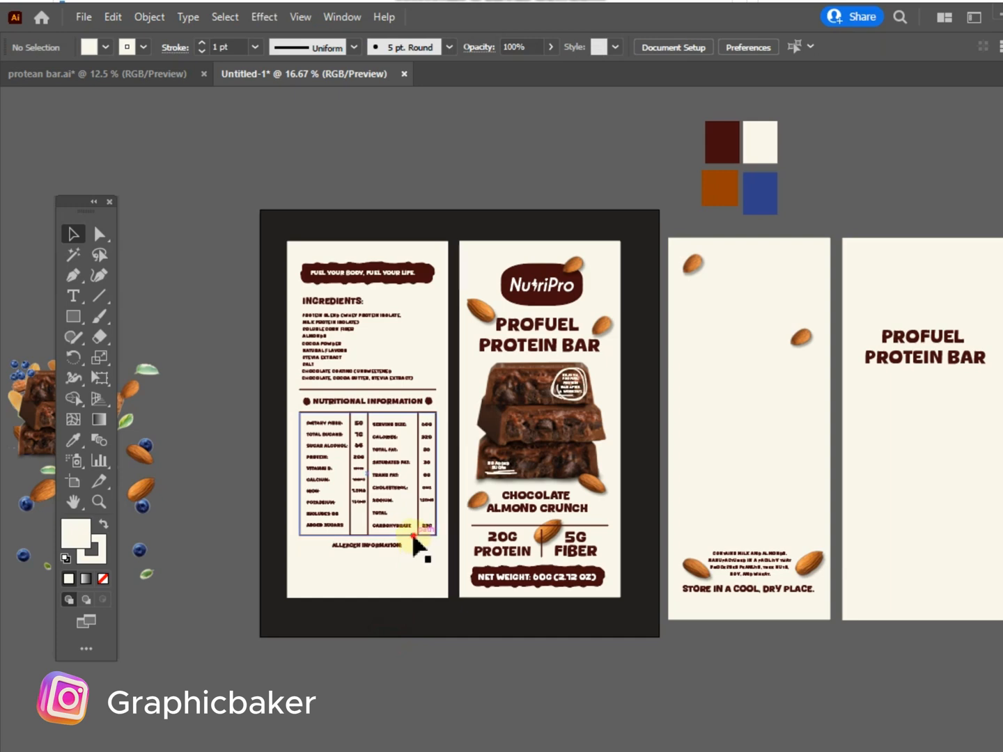
# - Try drawing a tall rectangle with a 5 pt maroon outline beside the ingredients list on the back panel
pyautogui.click(415, 536)
pyautogui.click(74, 317)
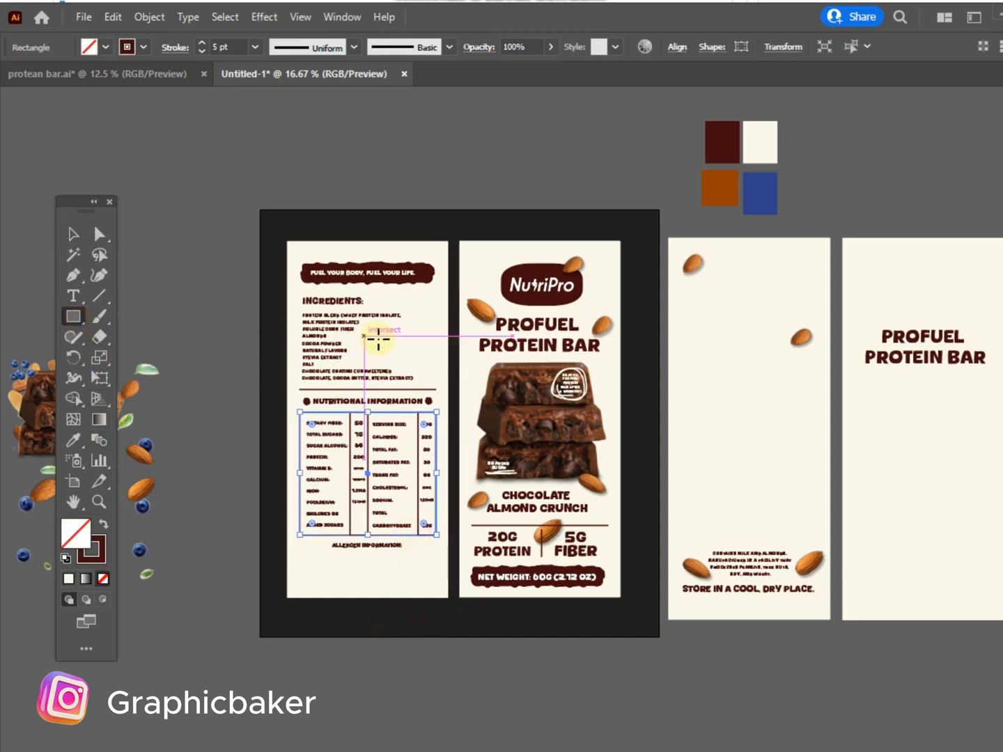
pyautogui.moveTo(397, 300); pyautogui.dragTo(443, 369)
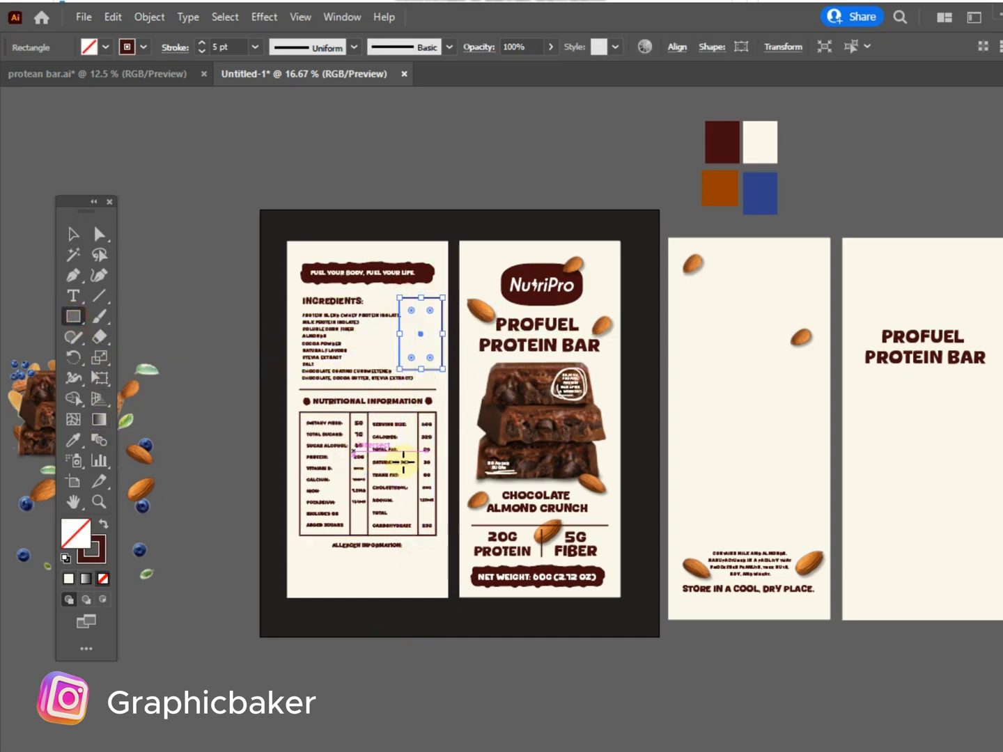
pyautogui.click(73, 235)
pyautogui.click(359, 357)
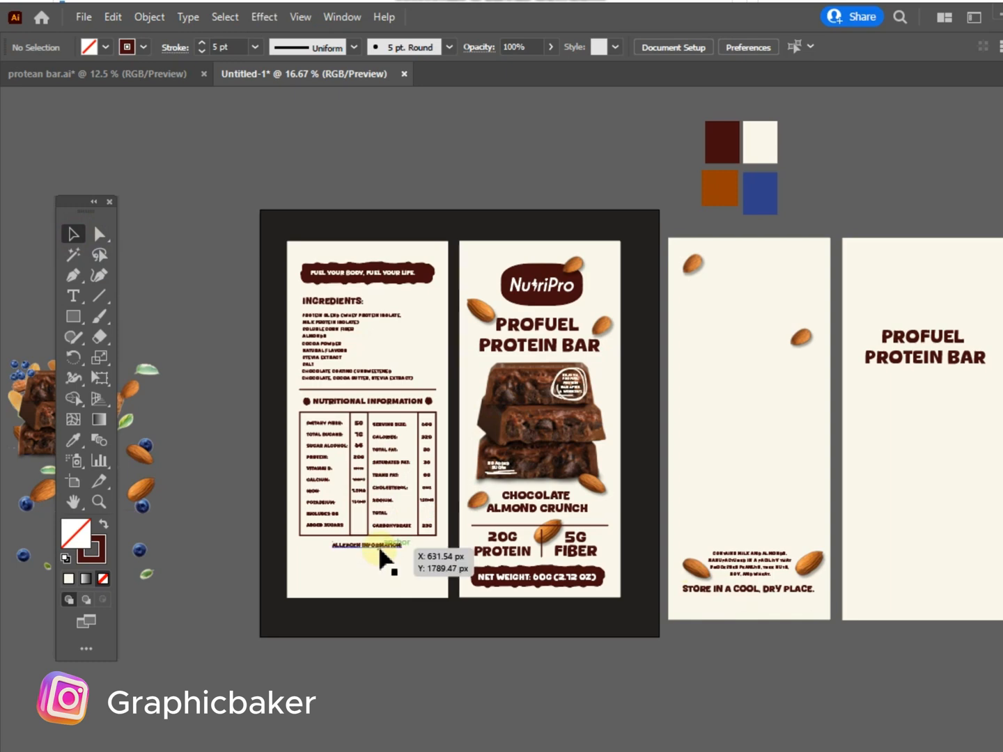
# - Place the allergen paragraph under the ALLERGEN INFORMATION heading on the back panel and nudge both texts slightly up toward the table
pyautogui.moveTo(565, 627); pyautogui.dragTo(793, 472)
pyautogui.moveTo(768, 574); pyautogui.dragTo(381, 573)
pyautogui.press('z')
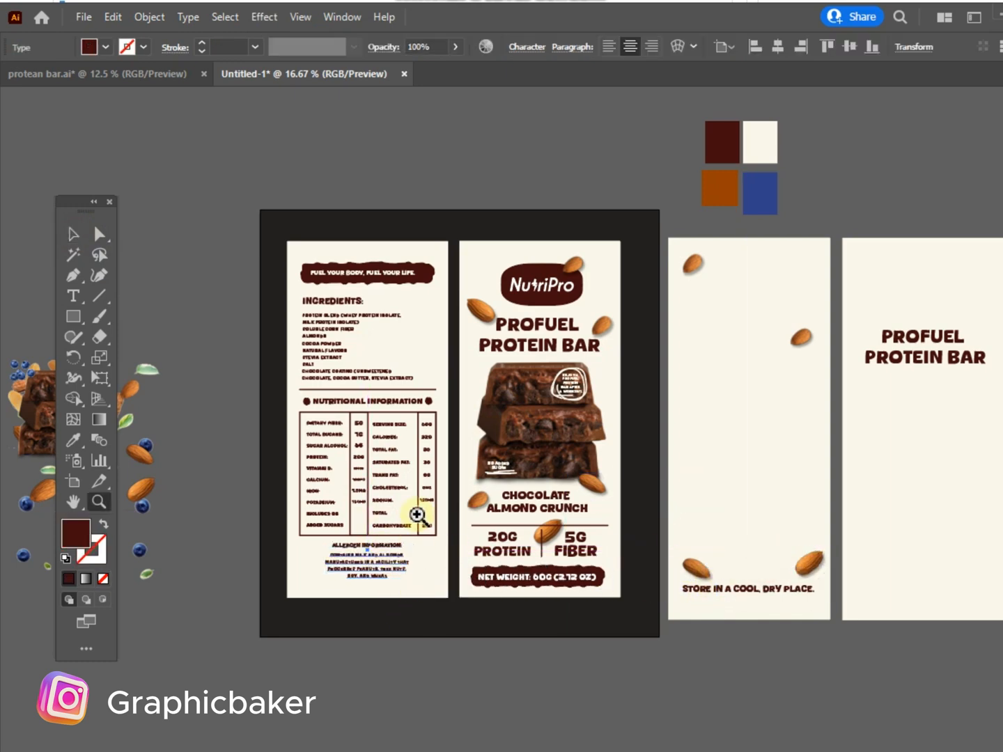
pyautogui.click(418, 512)
pyautogui.click(453, 499)
pyautogui.click(488, 505)
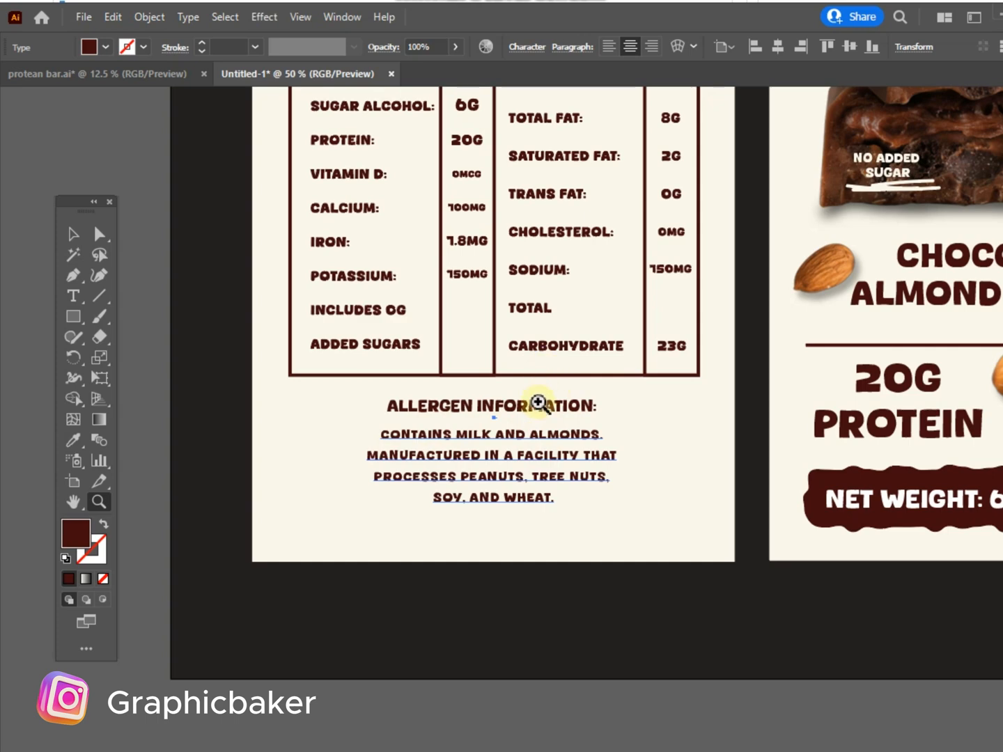
pyautogui.press('v')
pyautogui.click(519, 521)
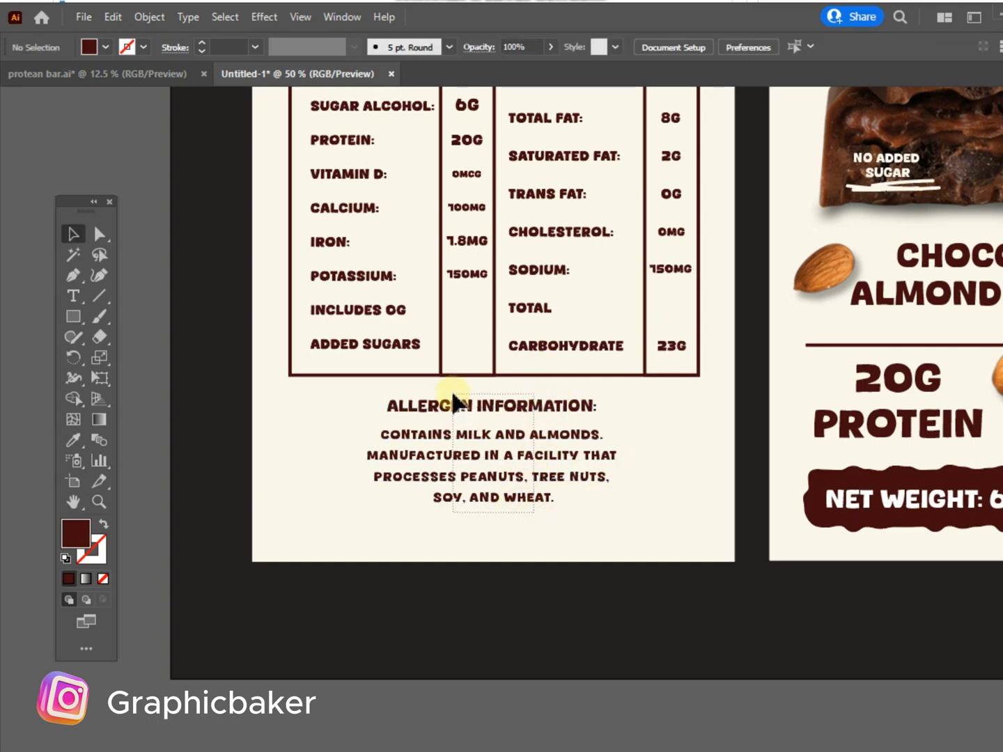
pyautogui.moveTo(497, 433); pyautogui.dragTo(501, 424)
pyautogui.press('z')
pyautogui.keyDown('alt'); pyautogui.click(683, 293); pyautogui.keyUp('alt')
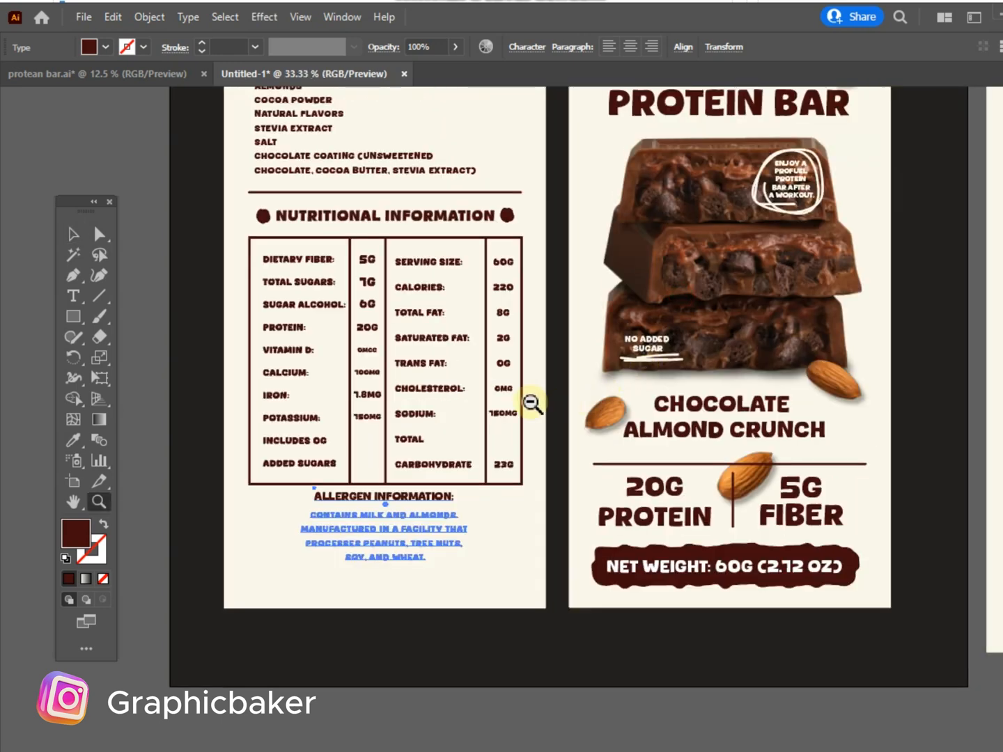
# - Move the STORE IN A COOL, DRY PLACE text to the bottom of the back panel, below the allergen paragraph
pyautogui.keyDown('alt'); pyautogui.click(532, 404); pyautogui.keyUp('alt')
pyautogui.keyDown('alt'); pyautogui.click(683, 324); pyautogui.keyUp('alt')
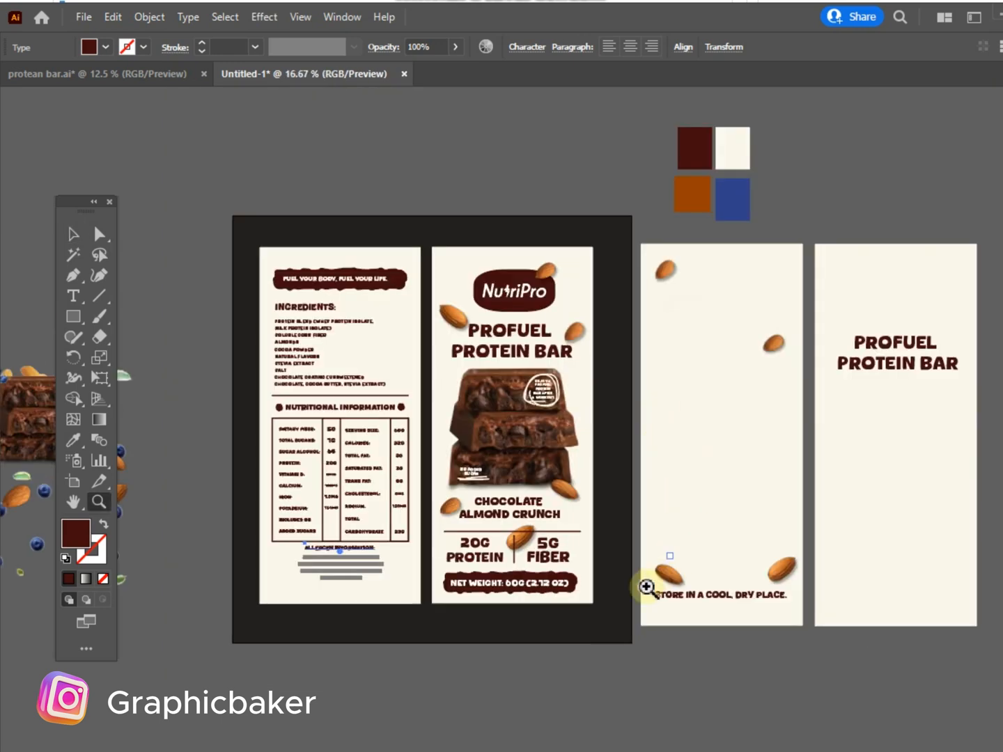
pyautogui.press('v')
pyautogui.click(702, 658)
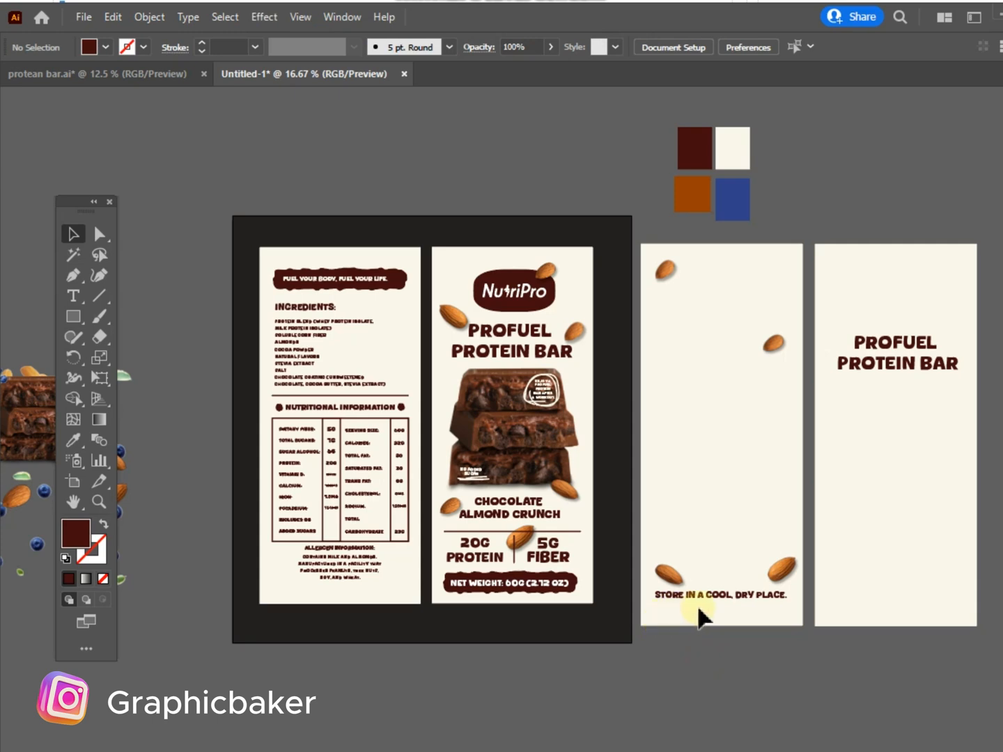
pyautogui.moveTo(697, 604); pyautogui.dragTo(317, 599)
# - Move the four almonds together from the source panel onto the back panel, keeping their arrangement
pyautogui.click(667, 575)
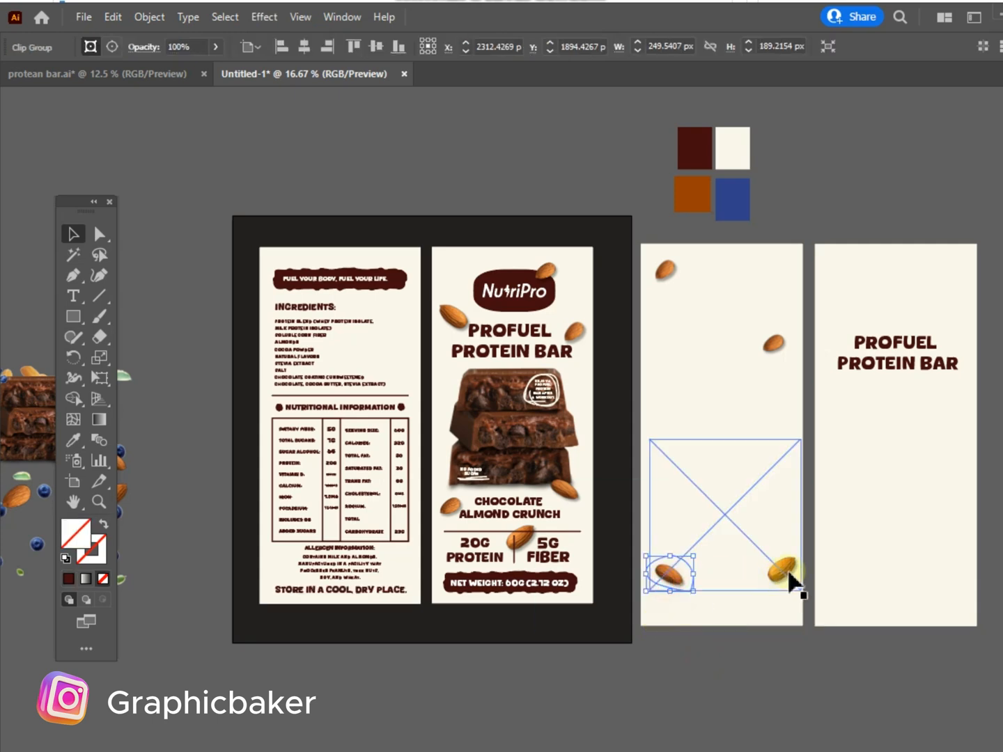
pyautogui.keyDown('shift'); pyautogui.click(786, 576); pyautogui.keyUp('shift')
pyautogui.keyDown('shift'); pyautogui.click(774, 345); pyautogui.keyUp('shift')
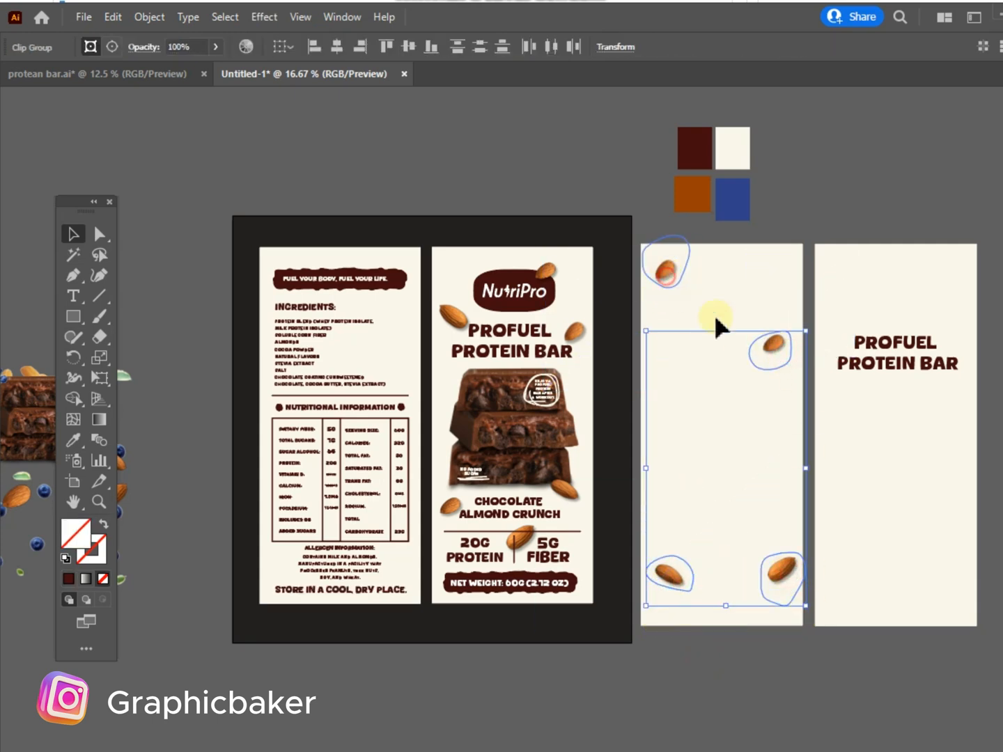
pyautogui.moveTo(772, 347); pyautogui.dragTo(387, 342)
pyautogui.click(595, 703)
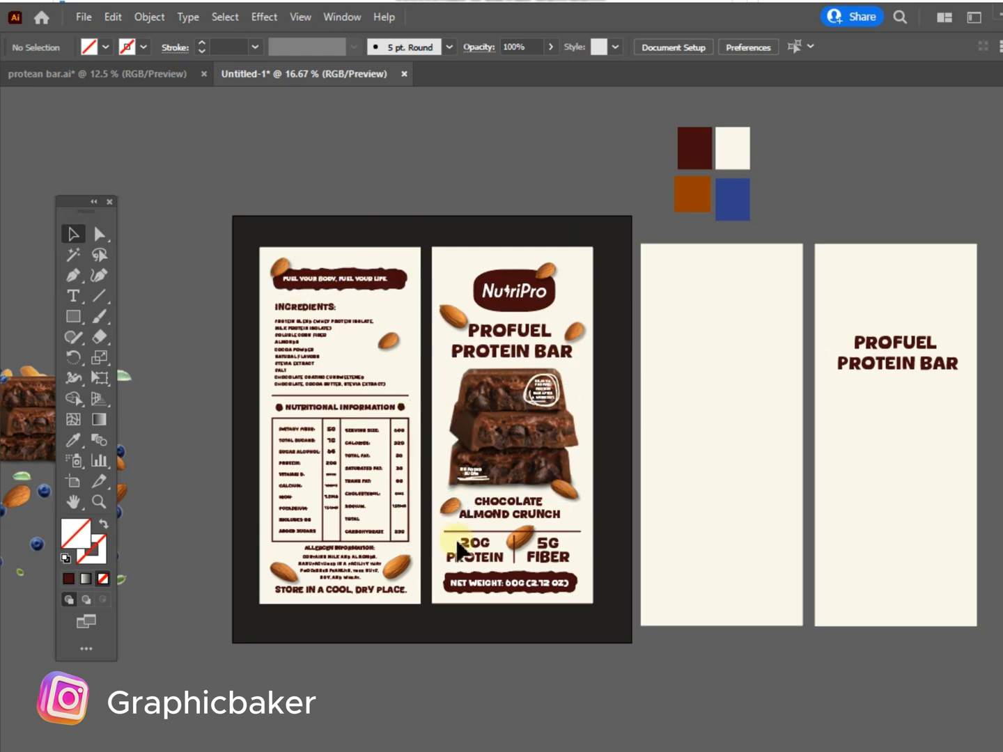
# - Move the chocolate bar stack and almond source images up, clear of the other ingredient images on the pasteboard
pyautogui.click(74, 501)
pyautogui.moveTo(391, 486); pyautogui.dragTo(622, 487)
pyautogui.press('v')
pyautogui.moveTo(279, 417); pyautogui.dragTo(357, 262)
pyautogui.moveTo(285, 423); pyautogui.dragTo(210, 202)
pyautogui.click(313, 537)
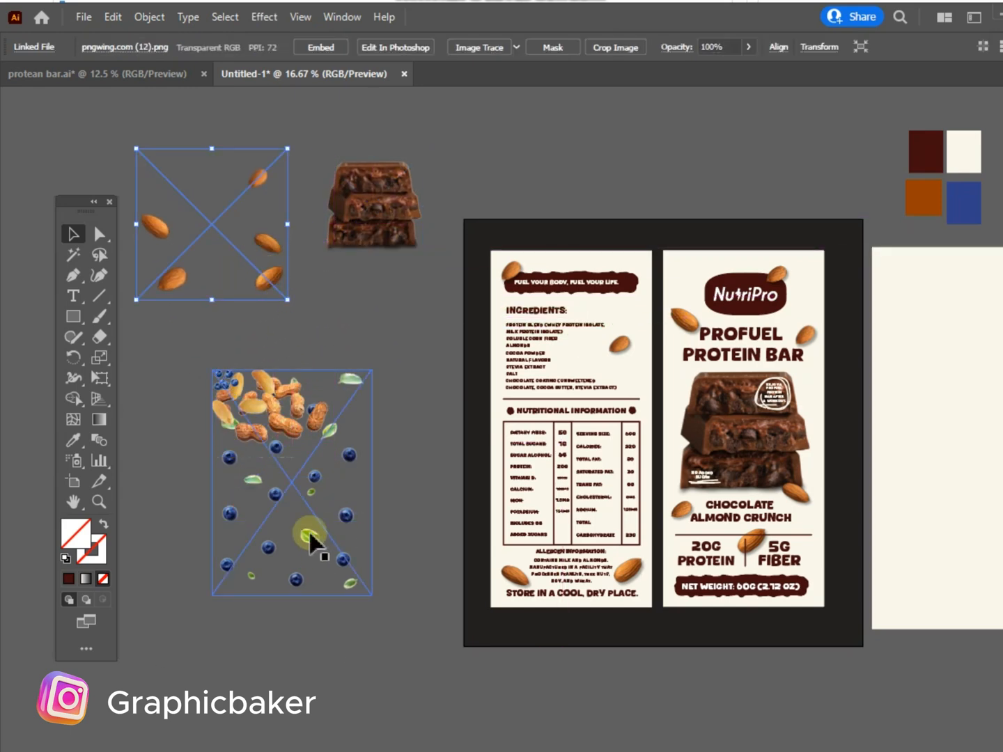
# - Spread the small blueberries with leaves, whole peanuts, shelled peanuts and large blueberries apart on the pasteboard
pyautogui.moveTo(304, 477); pyautogui.dragTo(233, 593)
pyautogui.moveTo(298, 431); pyautogui.dragTo(361, 669)
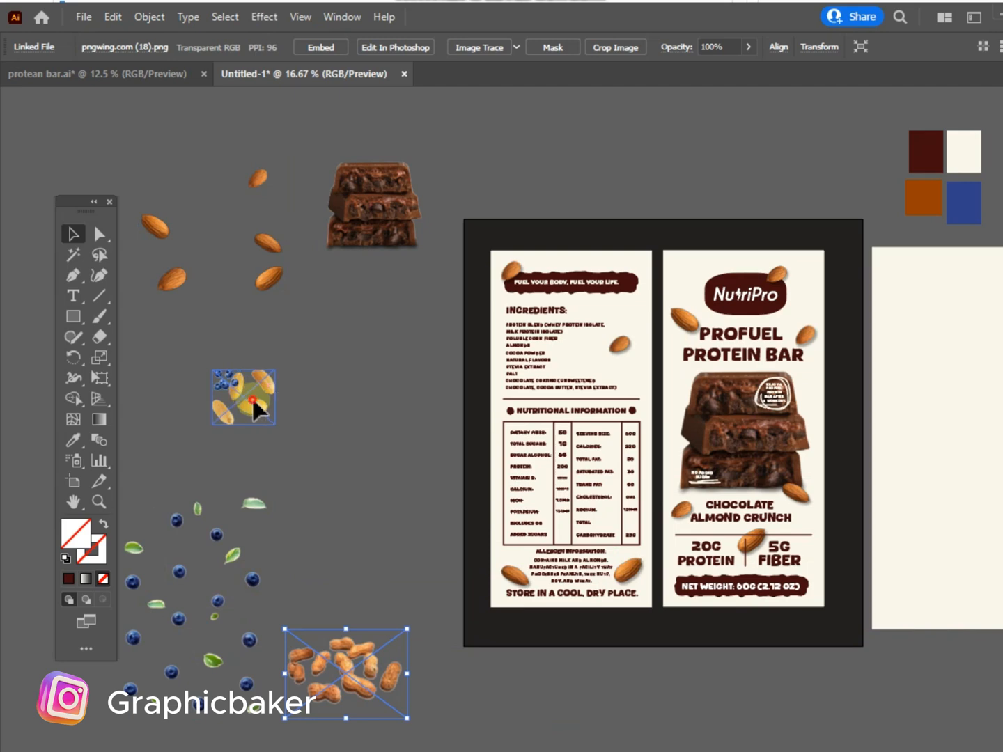
pyautogui.moveTo(252, 405); pyautogui.dragTo(356, 533)
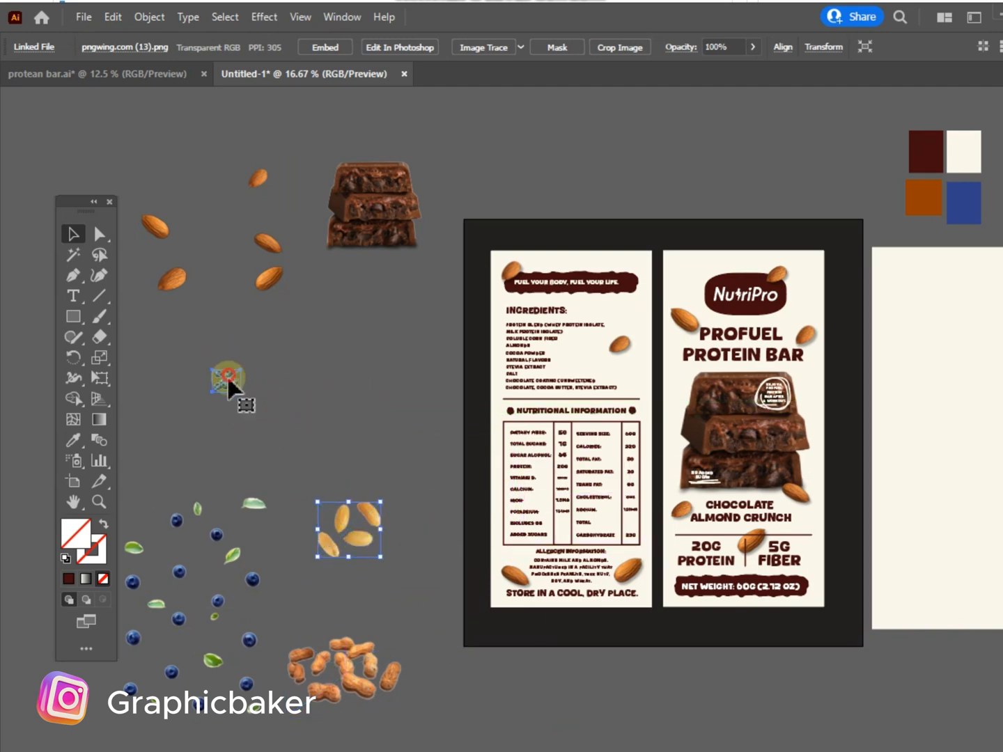
pyautogui.moveTo(244, 383); pyautogui.dragTo(97, 481)
# - Move the chocolate bar stack above the artboard and the almond source image into the empty area beside the back panel
pyautogui.moveTo(292, 292); pyautogui.dragTo(381, 395)
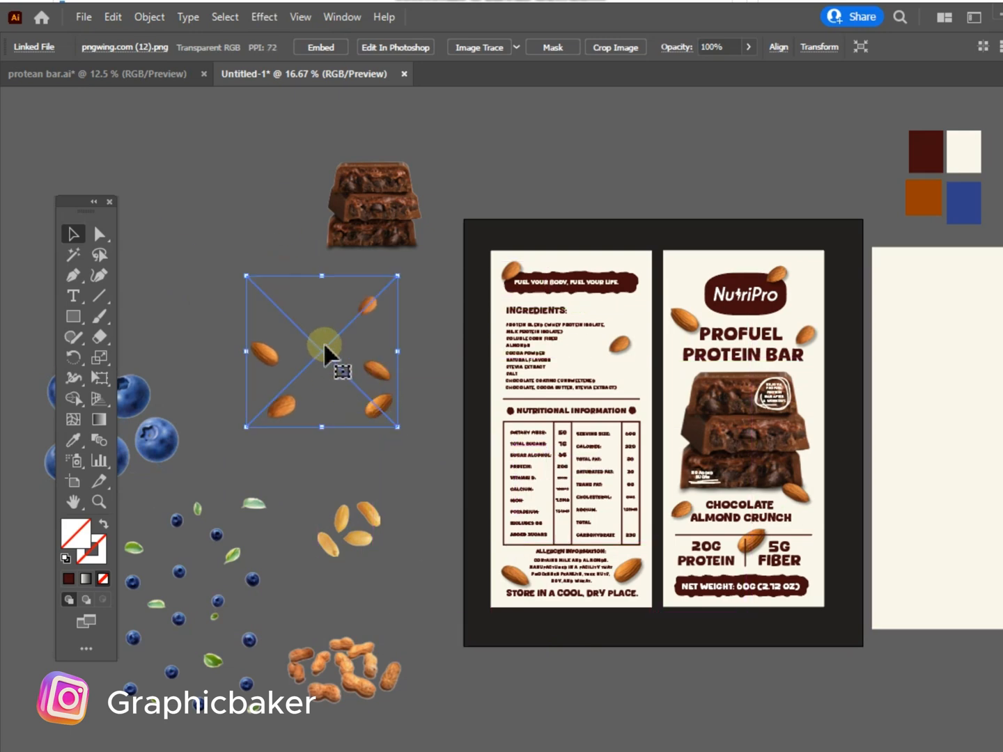
pyautogui.moveTo(327, 355); pyautogui.dragTo(365, 334)
pyautogui.moveTo(391, 230); pyautogui.dragTo(677, 147)
pyautogui.moveTo(369, 301); pyautogui.dragTo(409, 342)
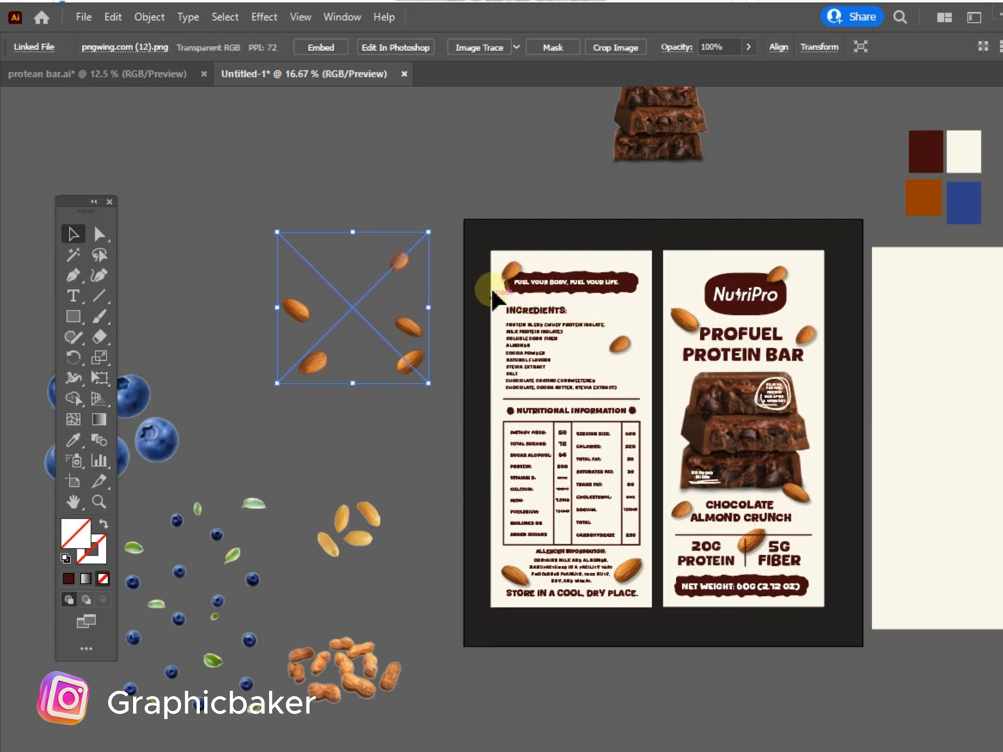
# - Shift the almond on the FUEL YOUR BODY banner slightly left and down so it overlaps the banner's left end
pyautogui.moveTo(492, 294); pyautogui.dragTo(506, 278)
pyautogui.click(513, 279)
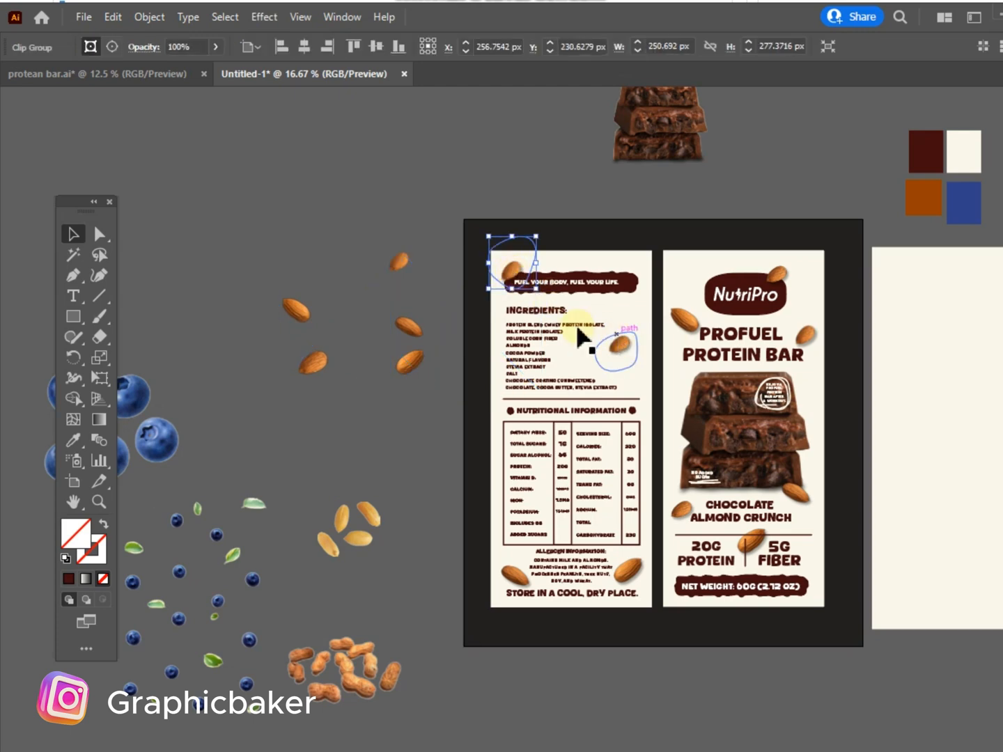
pyautogui.moveTo(516, 280)
pyautogui.mouseDown()
pyautogui.moveTo(513, 260)
pyautogui.moveTo(507, 282)
pyautogui.mouseUp()
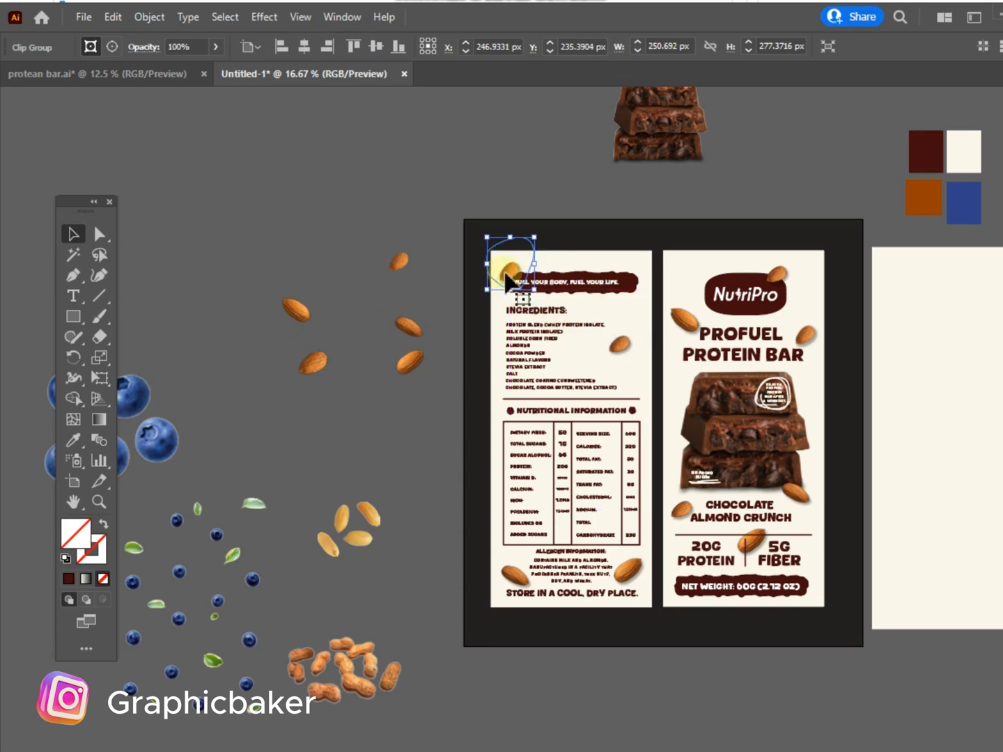
pyautogui.moveTo(509, 272)
pyautogui.mouseDown()
pyautogui.moveTo(509, 264)
pyautogui.moveTo(508, 281)
pyautogui.mouseUp()
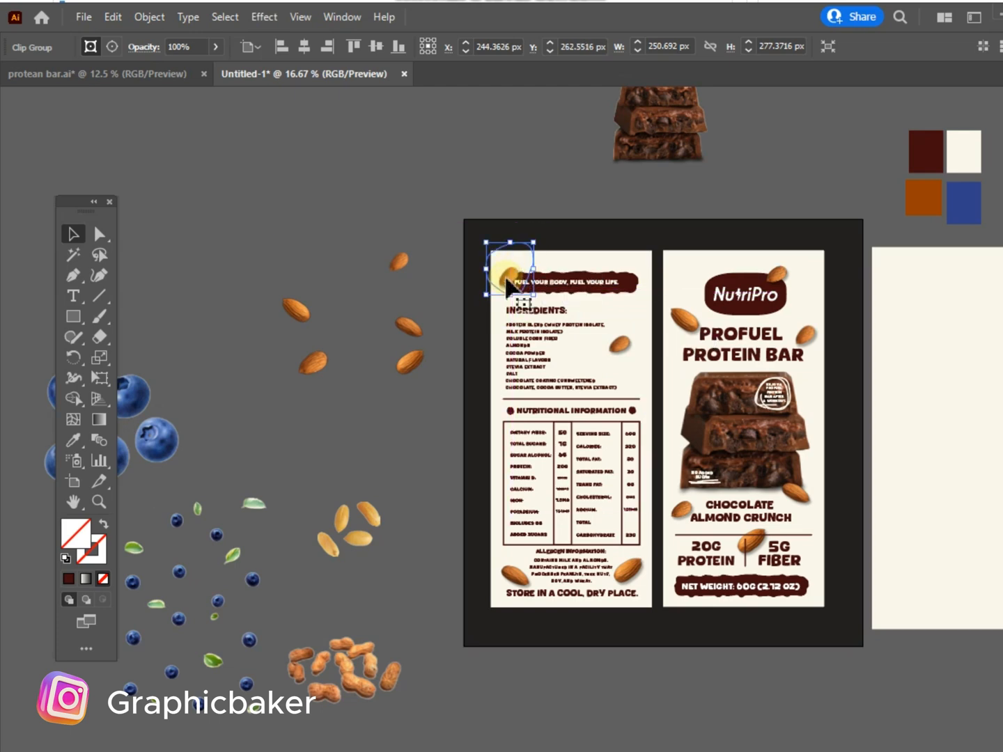
# - Duplicate the almond source image on the pasteboard, placing one lower among the ingredient images and the other higher up
pyautogui.click(611, 346)
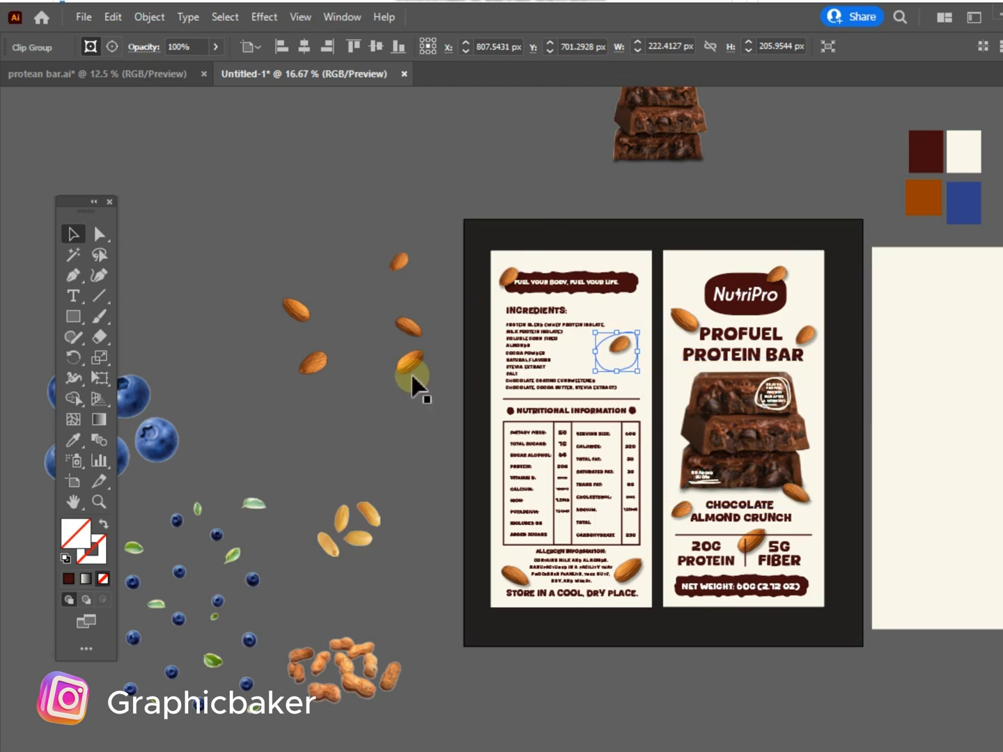
pyautogui.moveTo(411, 361)
pyautogui.mouseDown()
pyautogui.moveTo(356, 356)
pyautogui.moveTo(410, 356)
pyautogui.mouseUp()
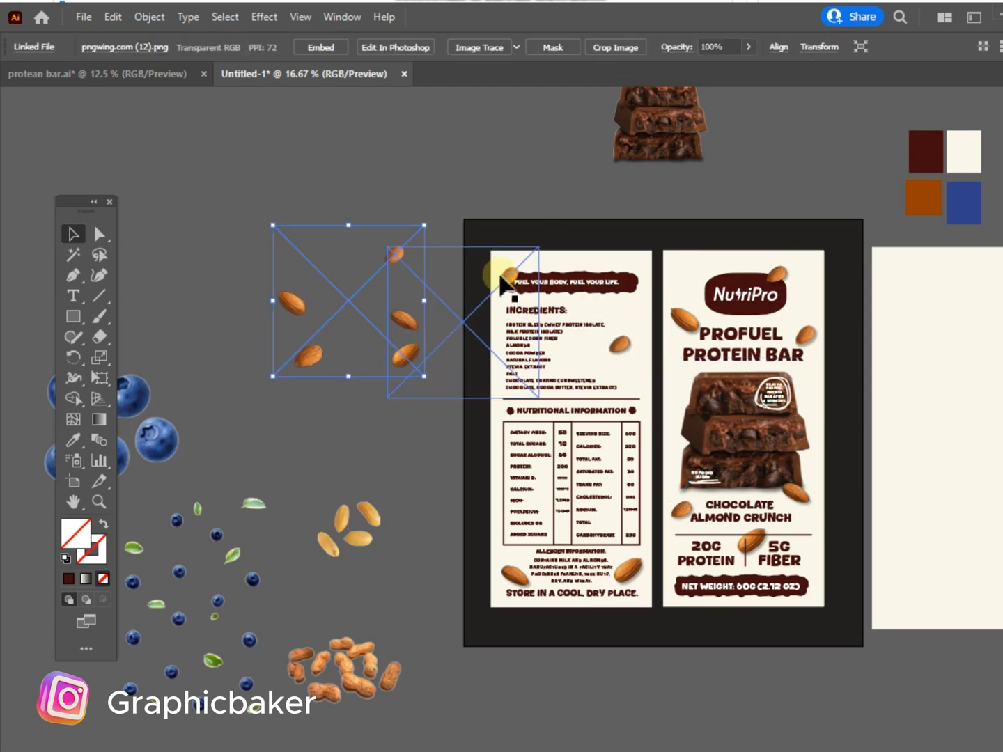
pyautogui.click(508, 281)
pyautogui.click(620, 347)
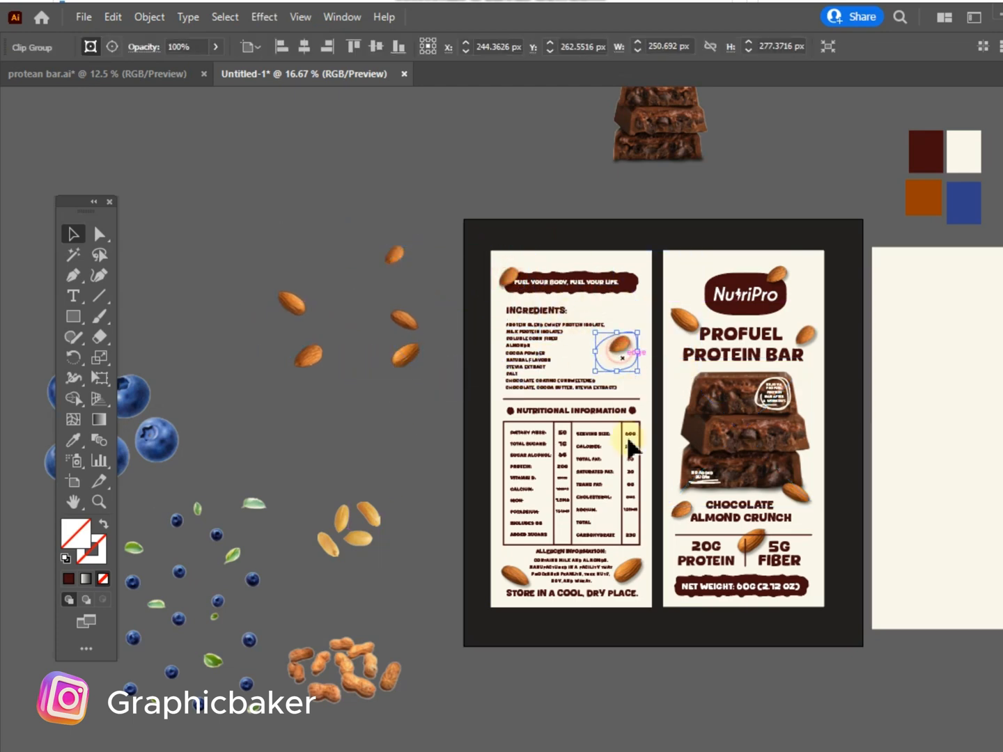
pyautogui.click(630, 573)
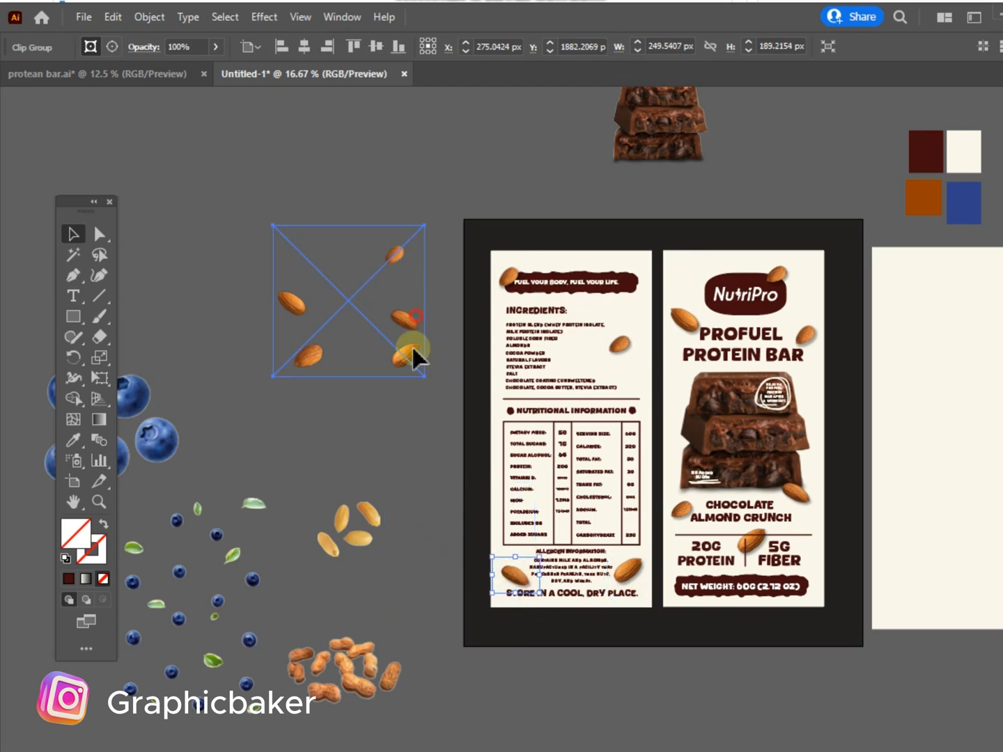
pyautogui.moveTo(411, 344); pyautogui.dragTo(313, 454)
pyautogui.click(424, 266)
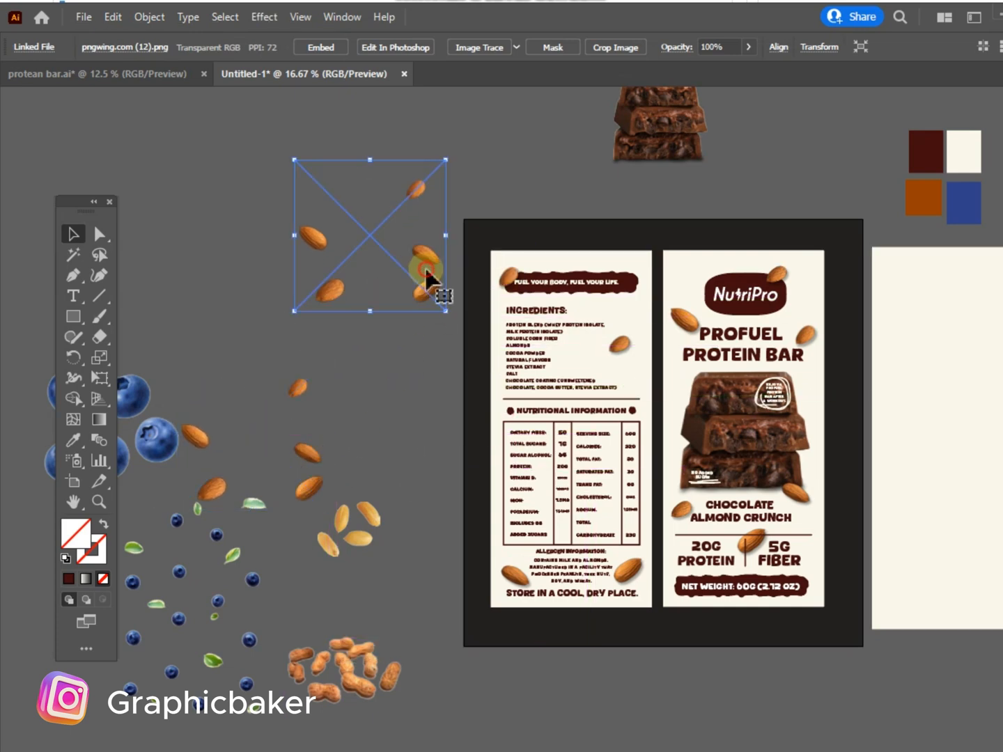
pyautogui.click(193, 298)
# - Draw a freehand maroon Pencil shape about 253 × 284 px over the topmost almond of the upper source image
pyautogui.click(98, 317)
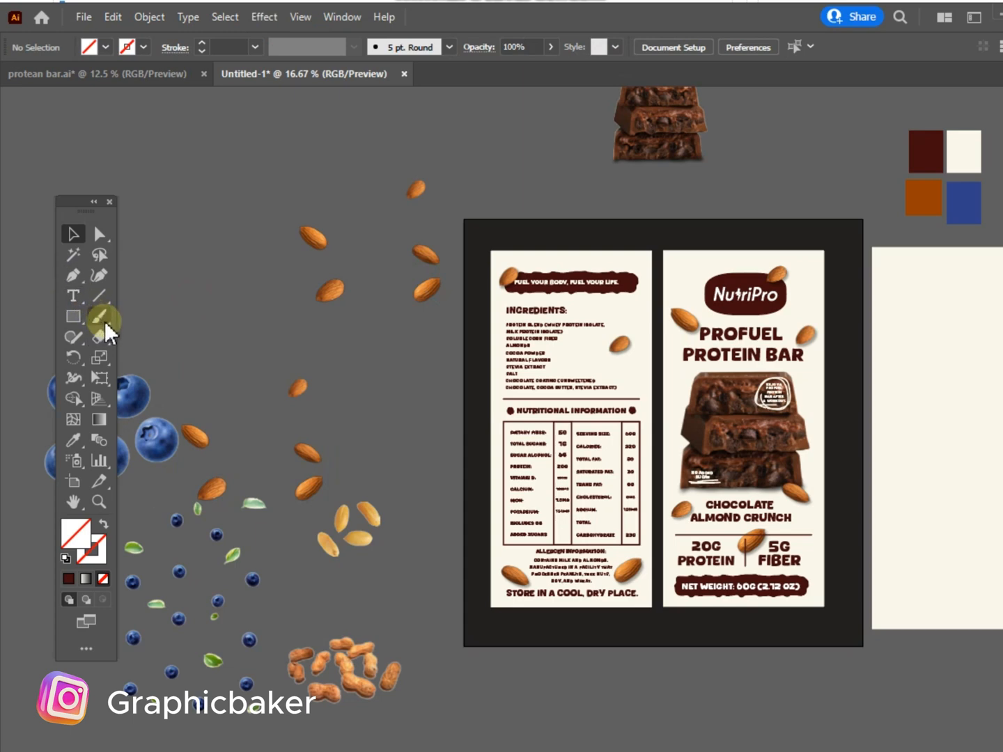
pyautogui.click(79, 317)
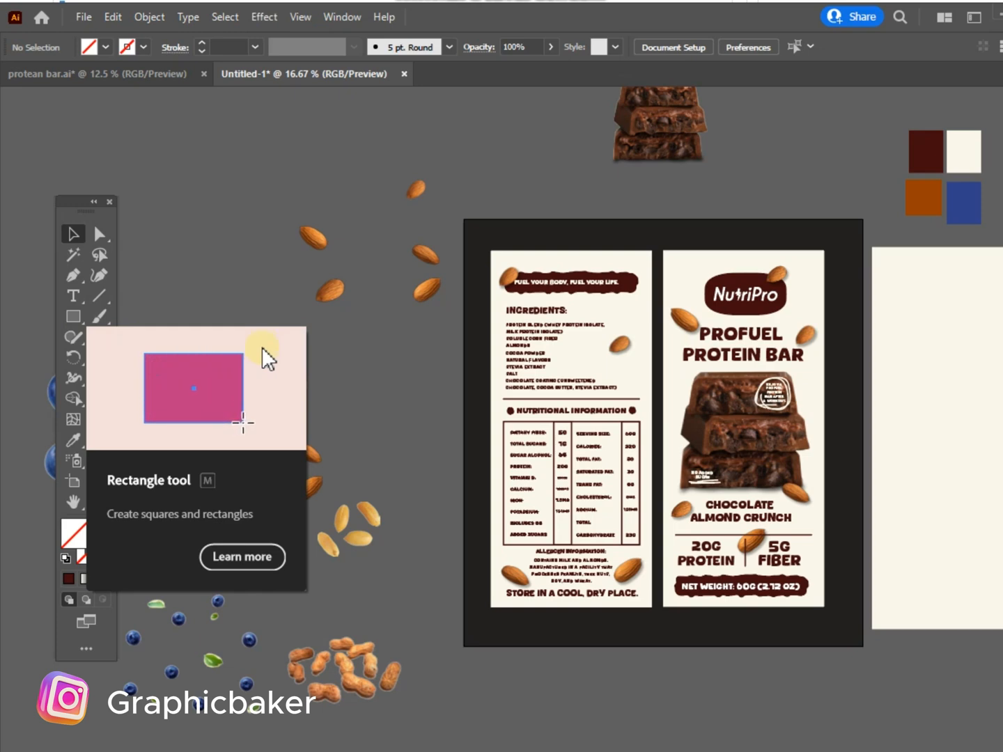
pyautogui.press('n')
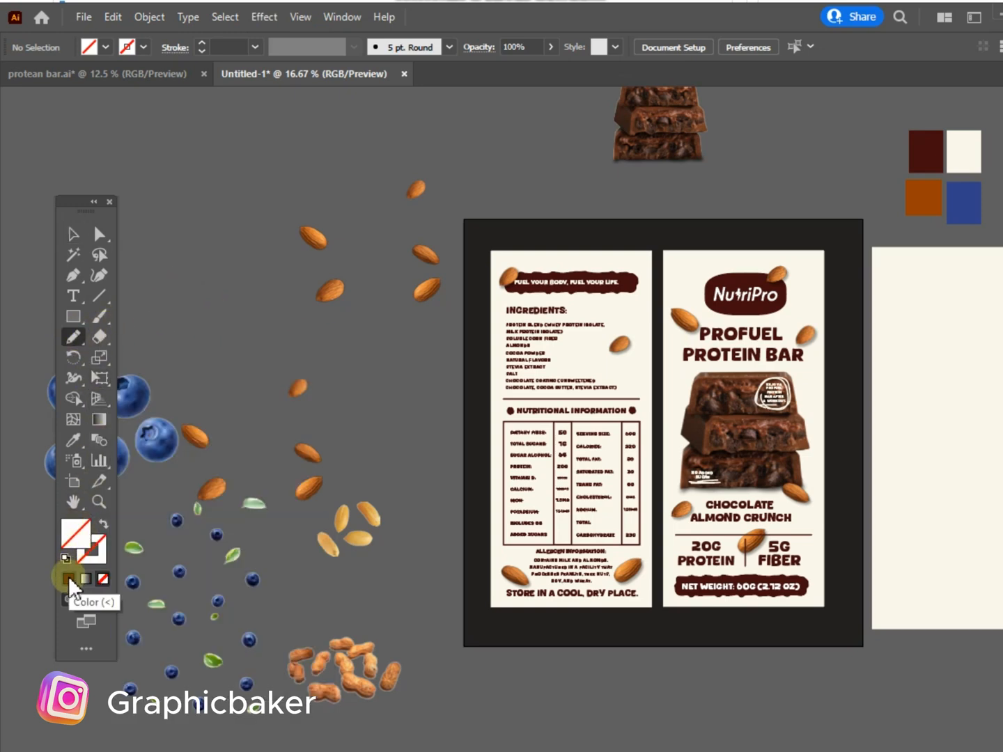
pyautogui.click(68, 576)
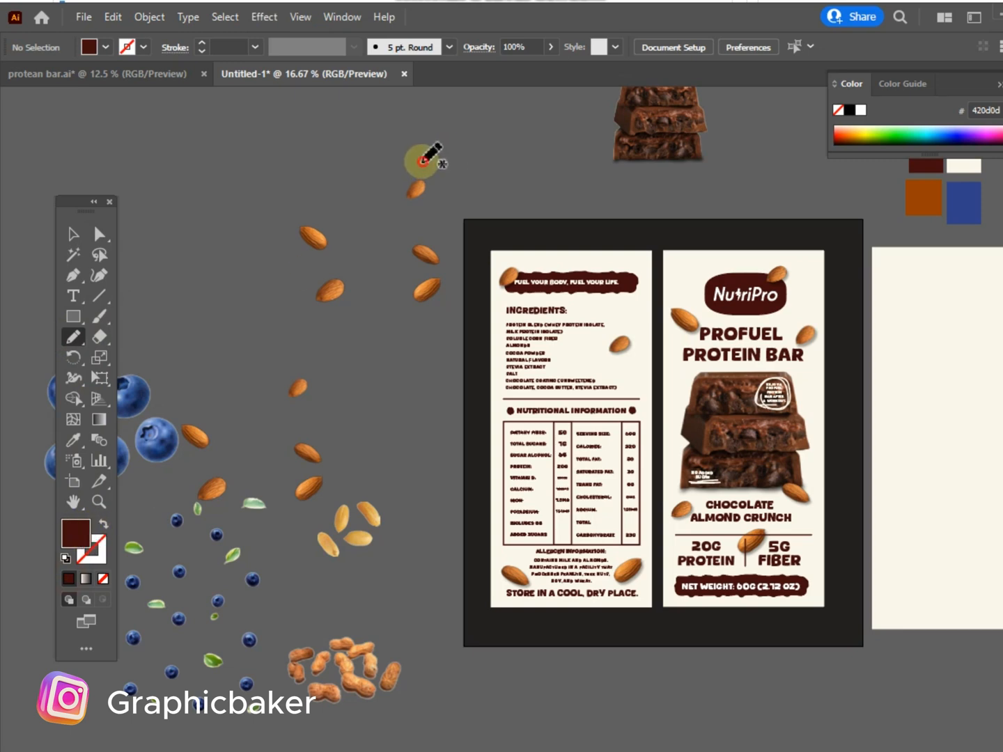
pyautogui.moveTo(423, 161)
pyautogui.mouseDown()
pyautogui.moveTo(402, 172)
pyautogui.moveTo(395, 202)
pyautogui.moveTo(411, 215)
pyautogui.moveTo(436, 193)
pyautogui.moveTo(423, 163)
pyautogui.mouseUp()
pyautogui.click(74, 234)
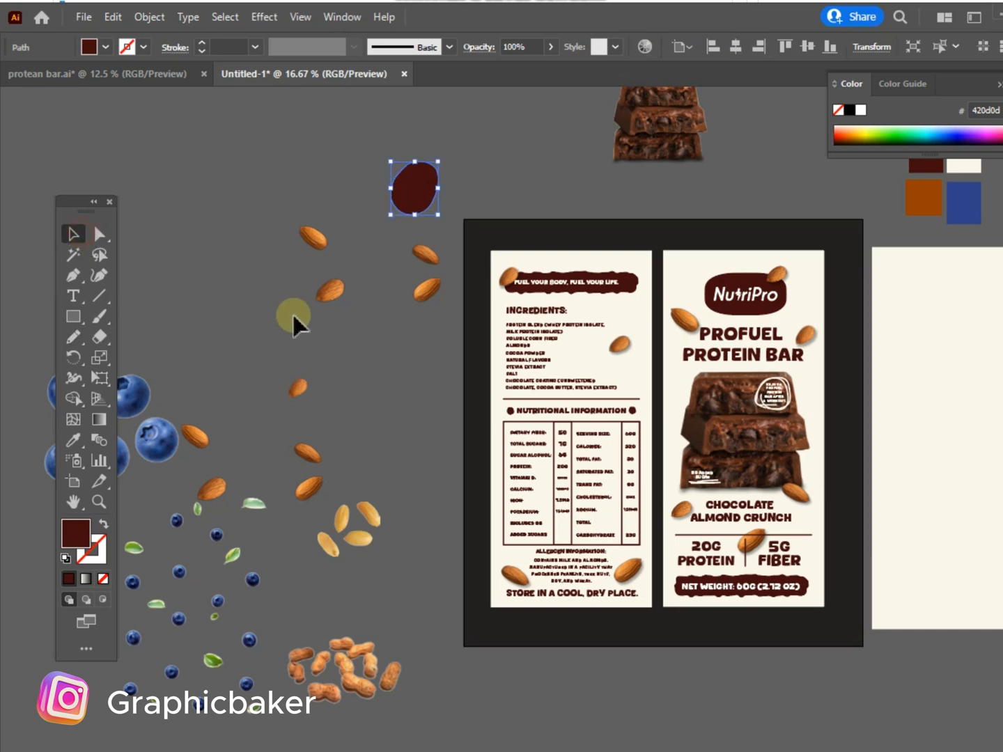
# - Clip the almond image to the freehand shape to isolate the single almond, and move it slightly up
pyautogui.moveTo(291, 312); pyautogui.dragTo(418, 176)
pyautogui.click(318, 120)
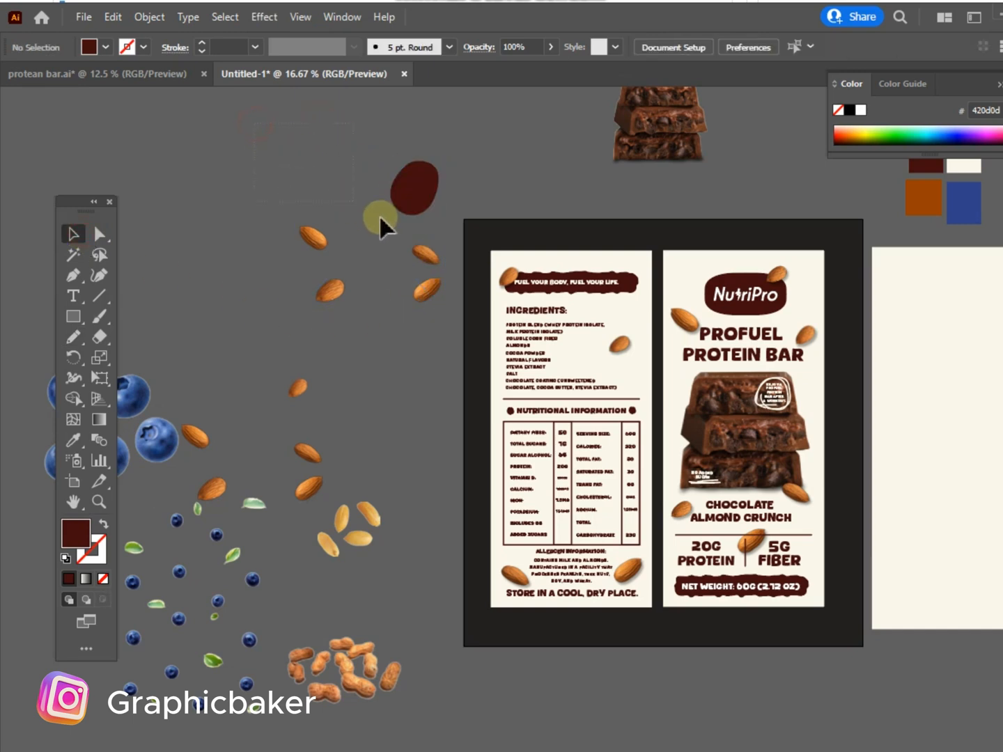
pyautogui.click(444, 266)
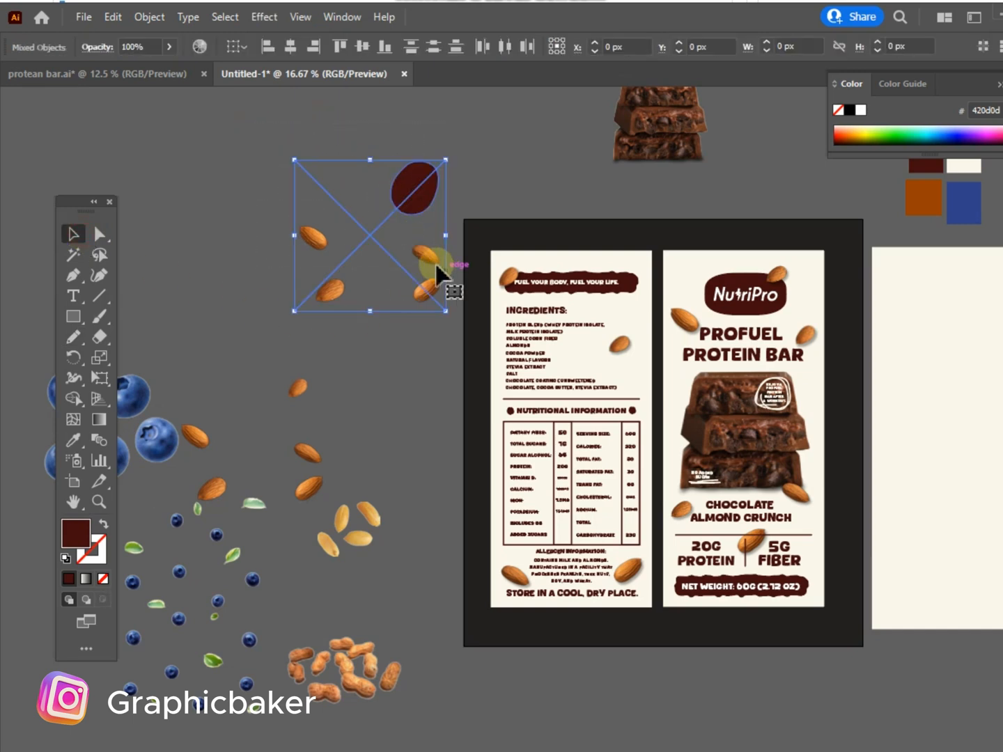
pyautogui.rightClick(411, 193)
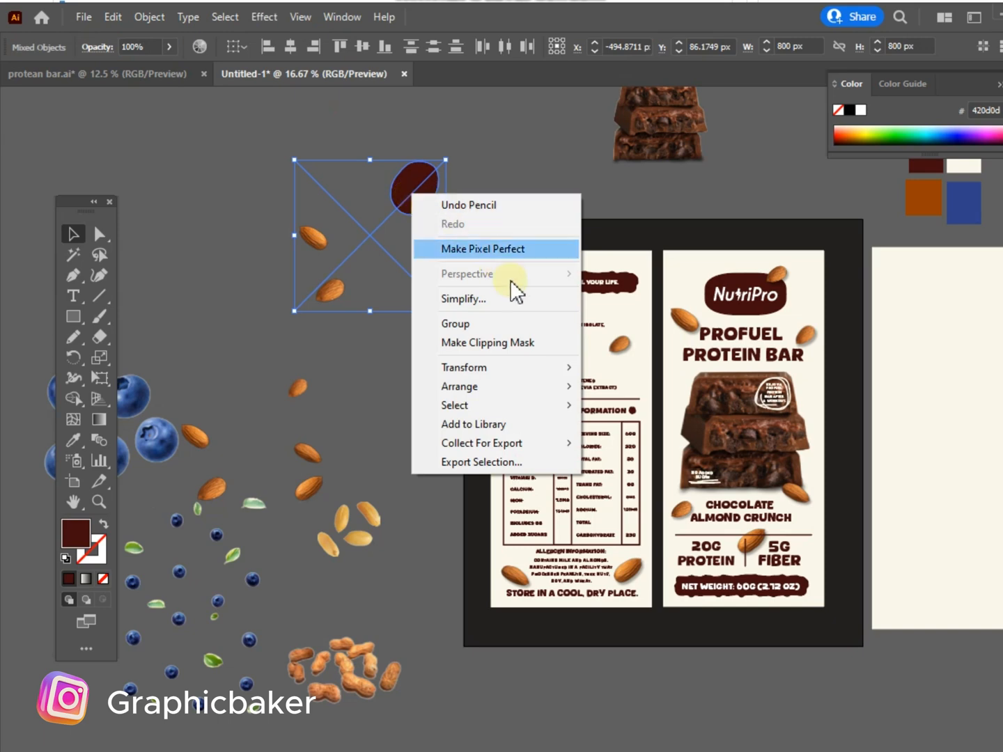
pyautogui.click(513, 343)
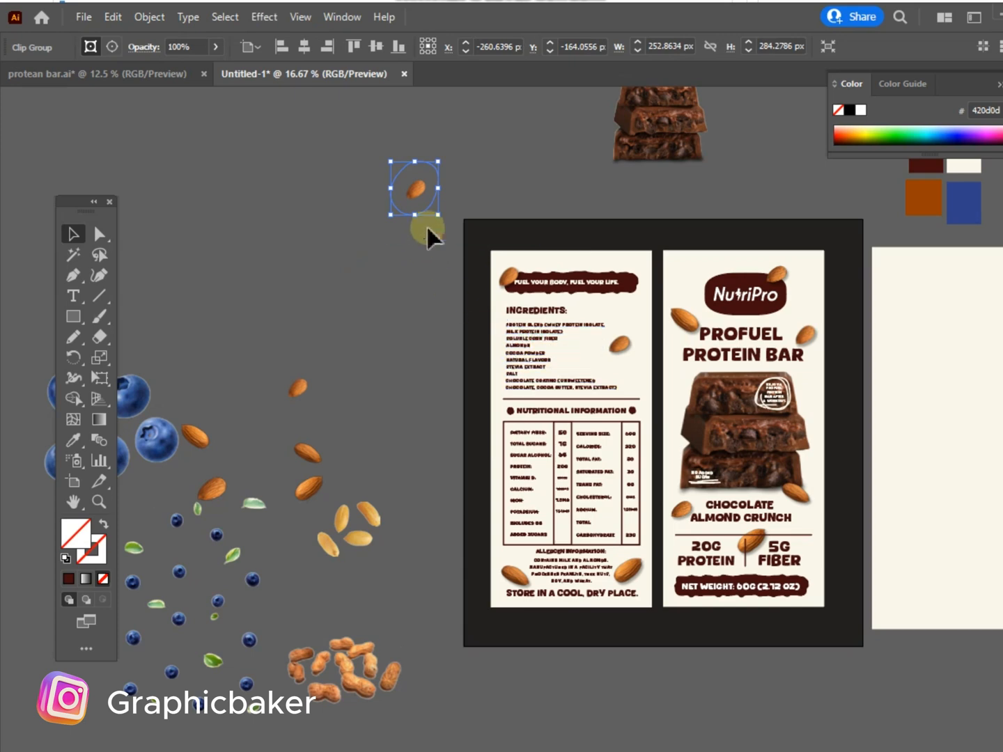
pyautogui.moveTo(418, 192)
pyautogui.mouseDown()
pyautogui.moveTo(421, 273)
pyautogui.moveTo(386, 213)
pyautogui.moveTo(419, 174)
pyautogui.mouseUp()
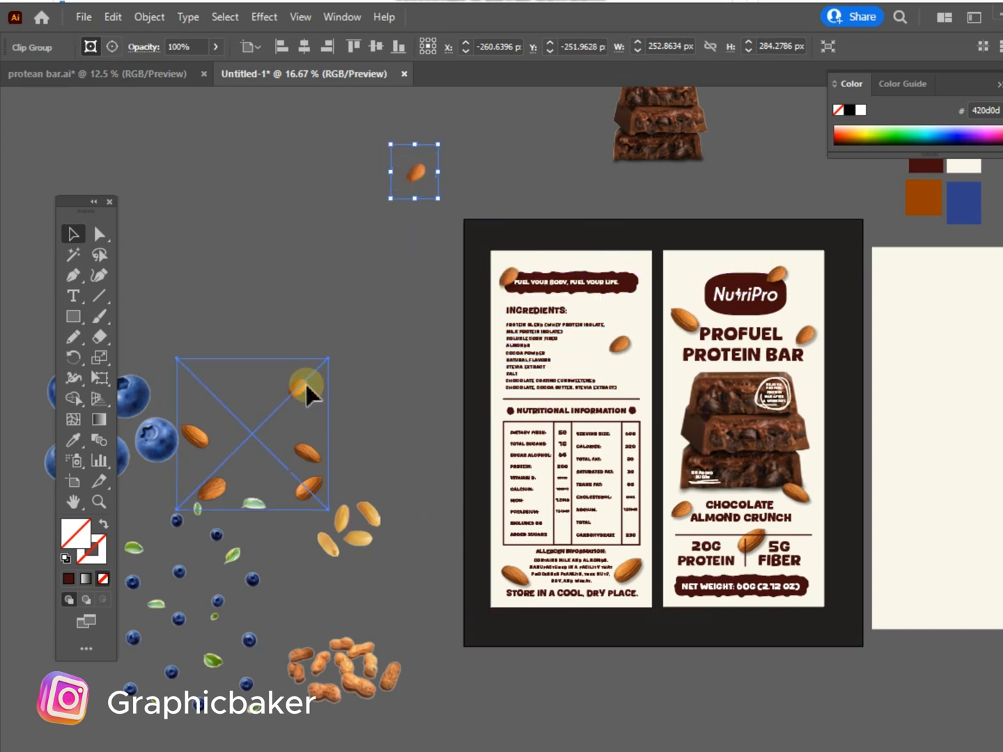
# - Duplicate the remaining almond image above it and cover the copy's upper-left almond with a freehand maroon shape about 337 × 298 px
pyautogui.moveTo(305, 382); pyautogui.dragTo(318, 159)
pyautogui.click(372, 309)
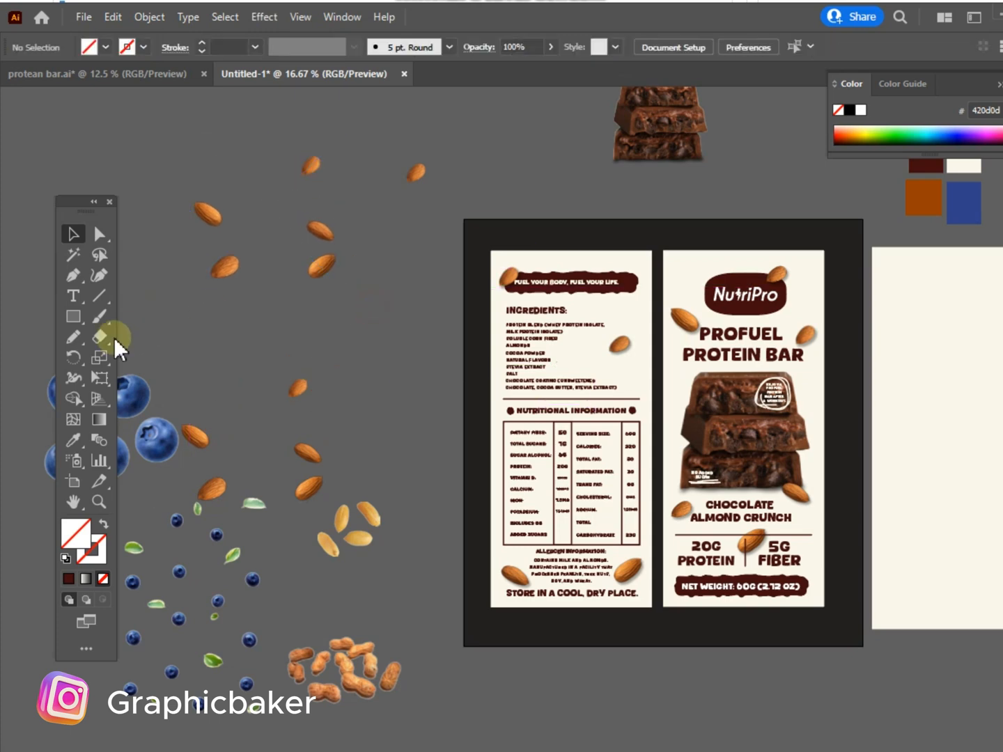
pyautogui.click(73, 337)
pyautogui.click(66, 580)
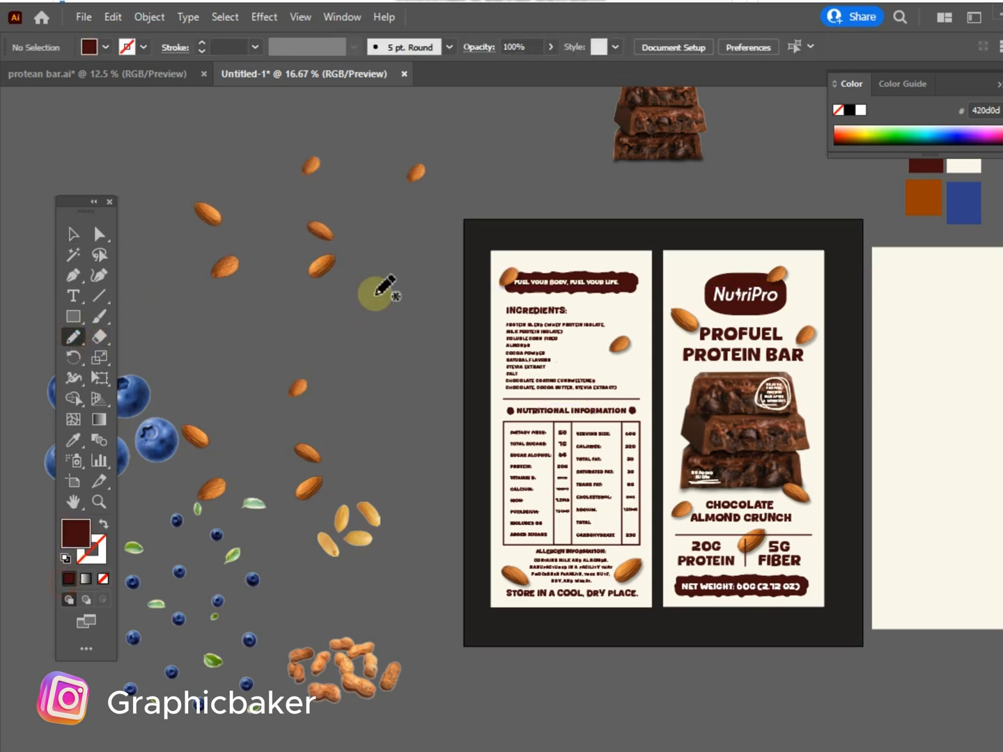
pyautogui.moveTo(218, 184)
pyautogui.mouseDown()
pyautogui.moveTo(185, 219)
pyautogui.moveTo(220, 237)
pyautogui.moveTo(243, 209)
pyautogui.moveTo(218, 186)
pyautogui.mouseUp()
pyautogui.click(74, 235)
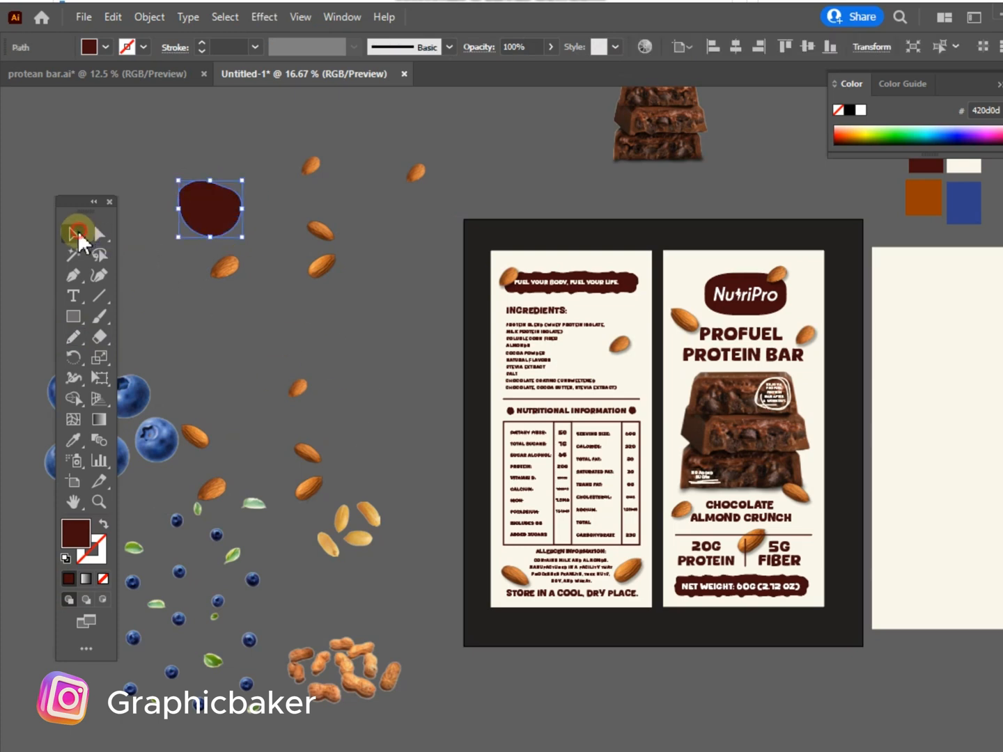
# - Clip the copied almond image to the freehand shape and move the isolated almond near the first one
pyautogui.click(206, 142)
pyautogui.keyDown('shift'); pyautogui.click(204, 209); pyautogui.keyUp('shift')
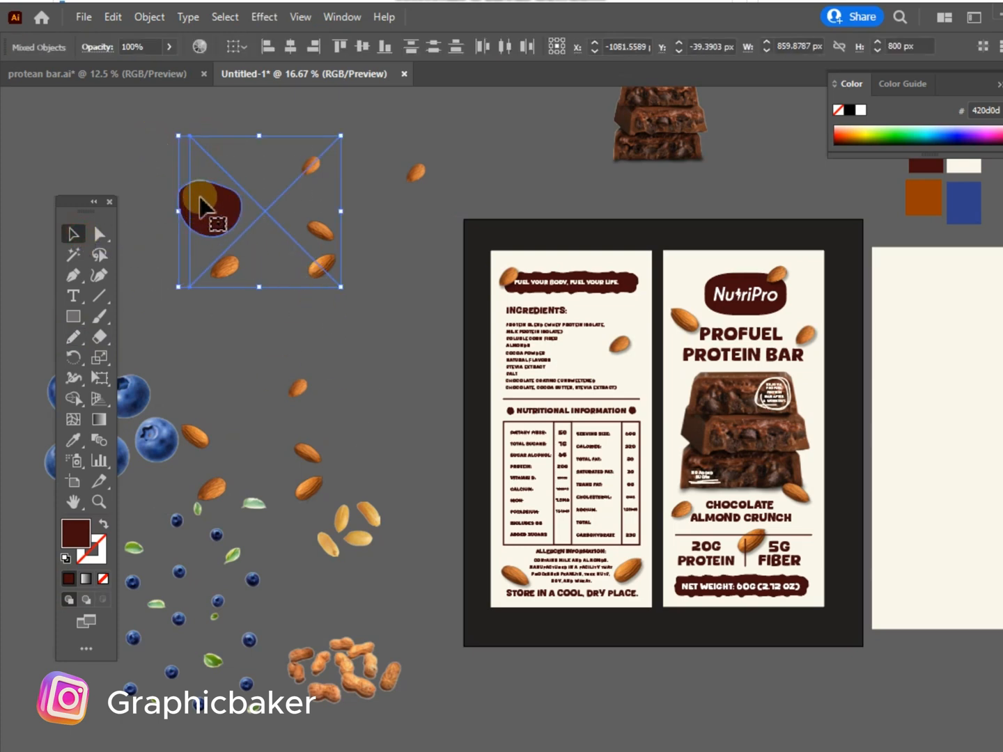
pyautogui.rightClick(218, 191)
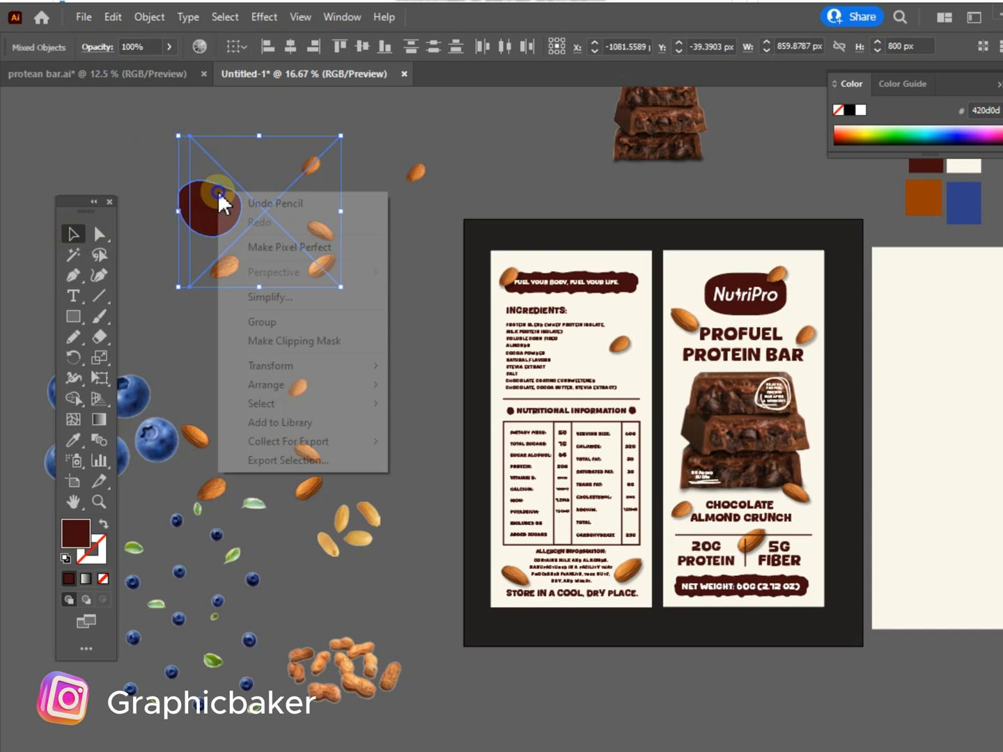
pyautogui.click(308, 341)
pyautogui.moveTo(221, 235); pyautogui.dragTo(351, 229)
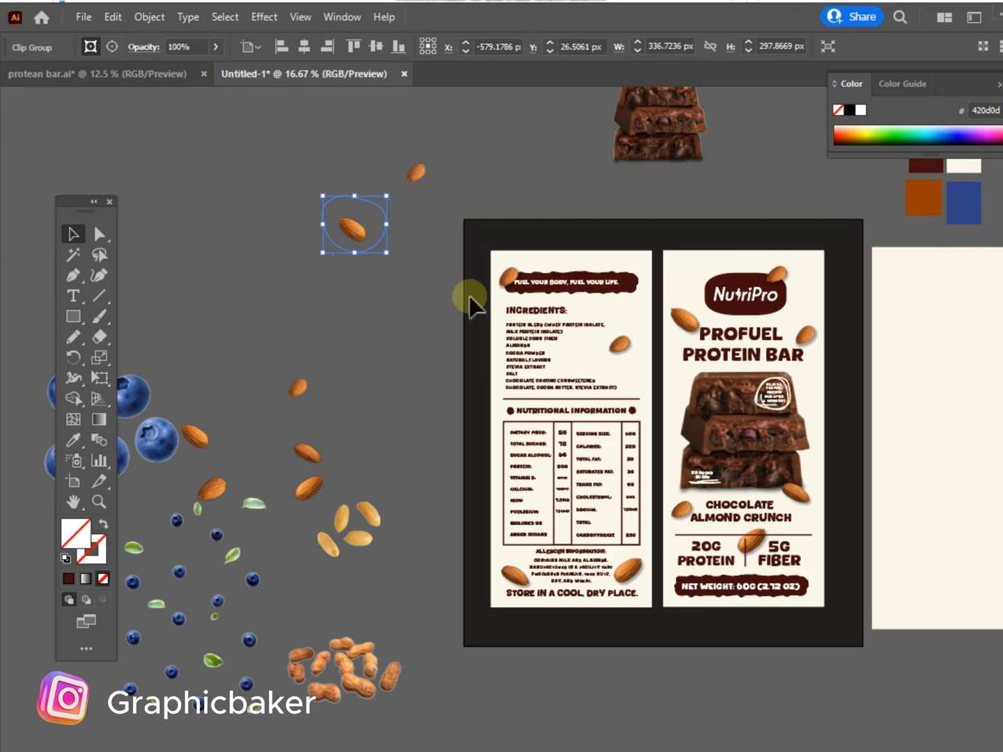
# - Examine the almond and its shadow beside the ingredients list on the back panel
pyautogui.press('z')
pyautogui.click(543, 394)
pyautogui.click(648, 397)
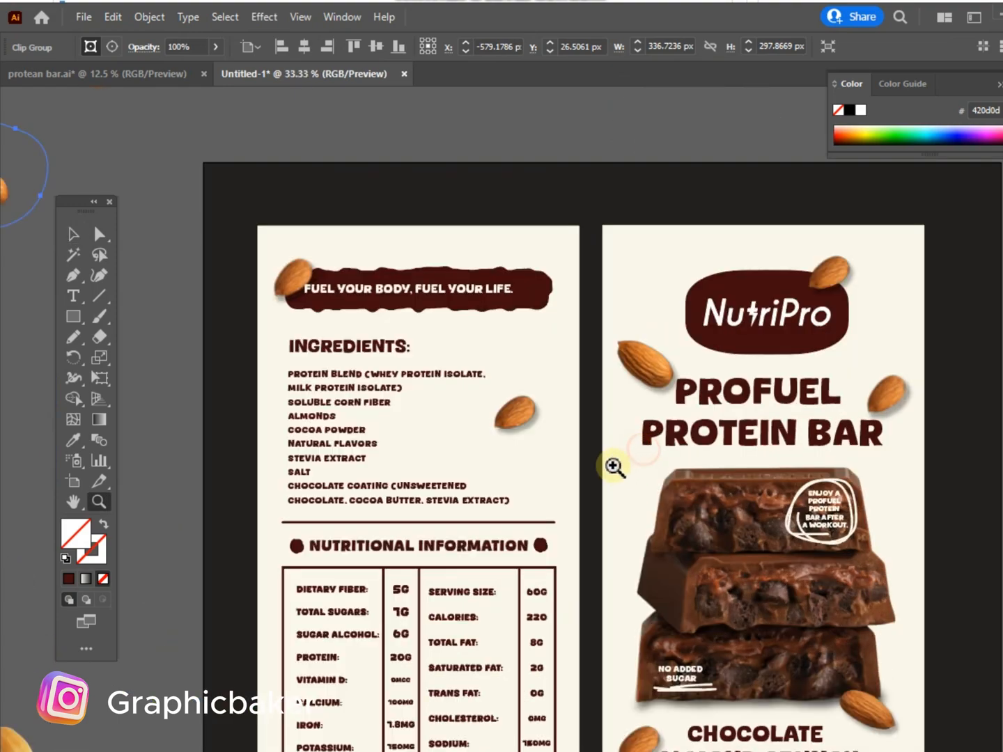
pyautogui.click(511, 432)
pyautogui.press('v')
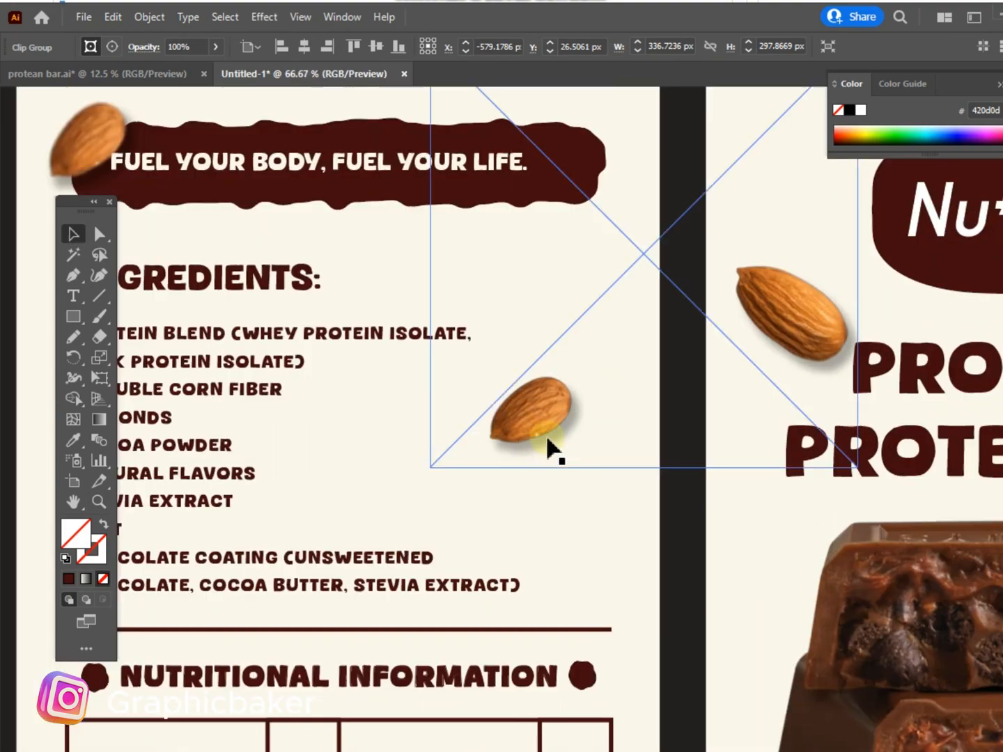
pyautogui.press('z')
pyautogui.keyDown('alt'); pyautogui.click(477, 379); pyautogui.keyUp('alt')
pyautogui.keyDown('alt'); pyautogui.click(464, 369); pyautogui.keyUp('alt')
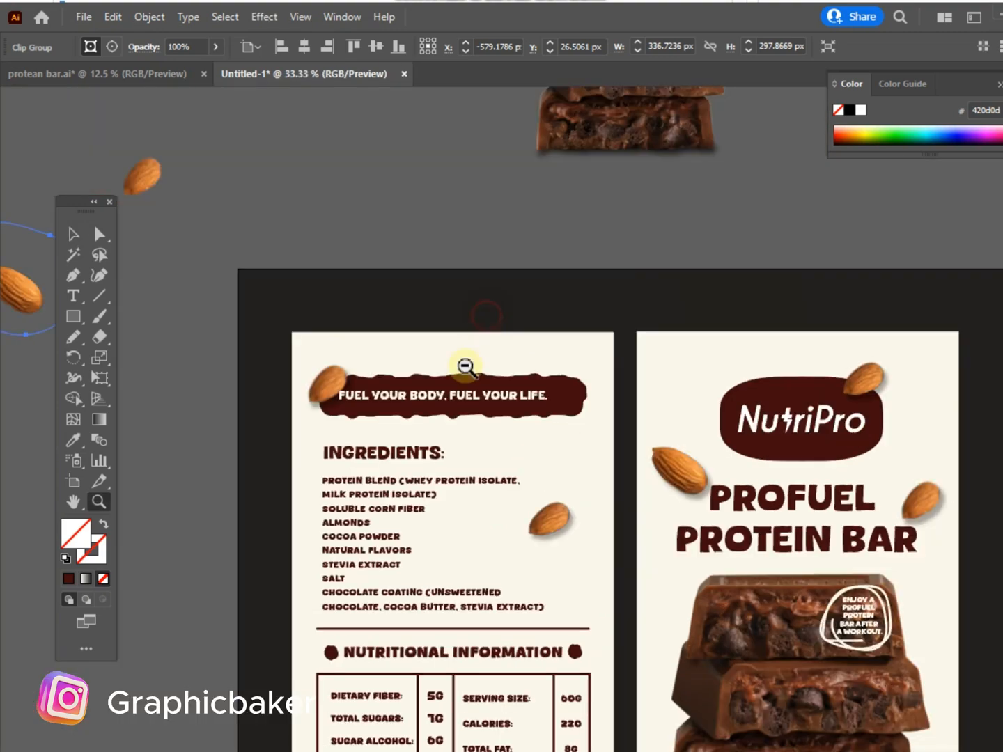
# - Move the first isolated almond onto the back panel, just above the existing almond beside the ingredients list
pyautogui.press('v')
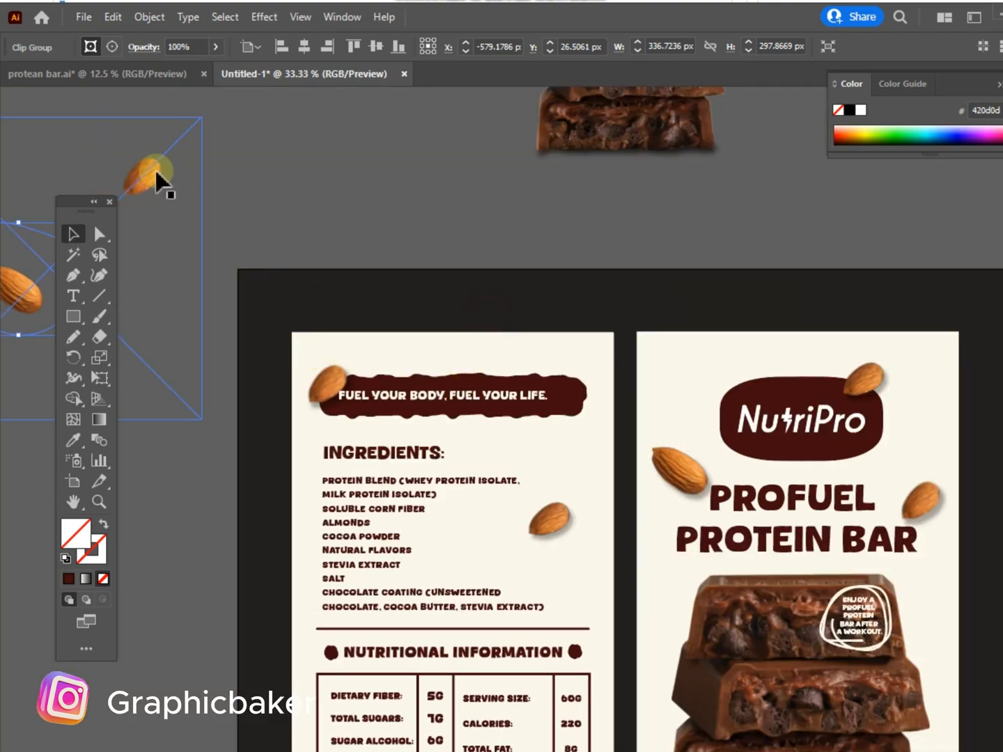
pyautogui.moveTo(157, 178); pyautogui.dragTo(501, 361)
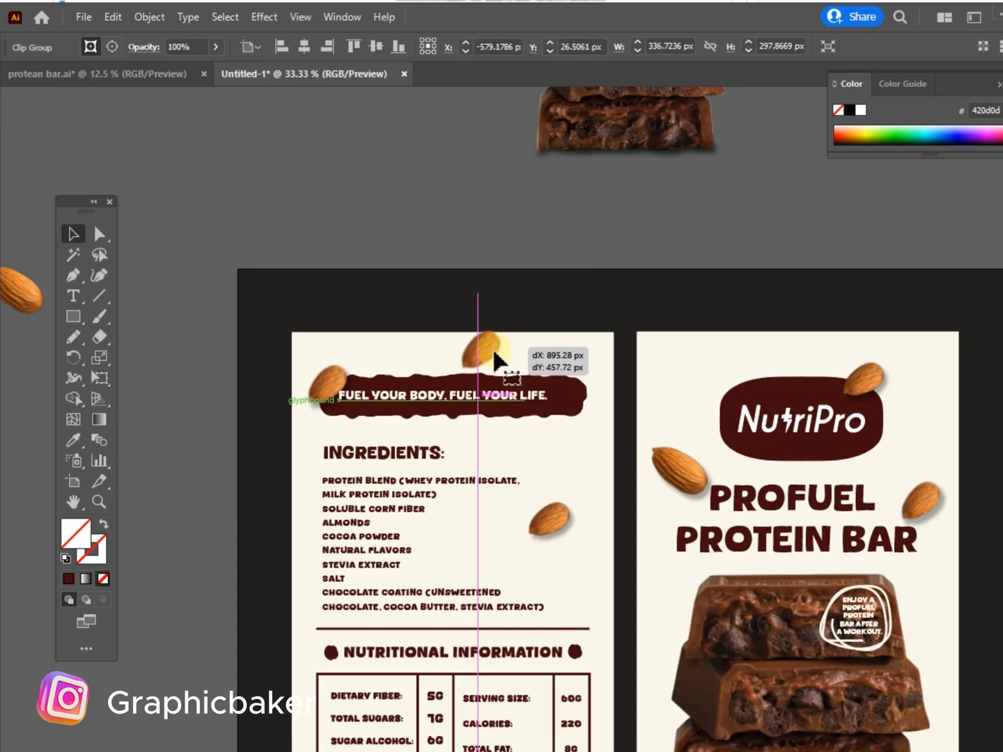
pyautogui.press('z')
pyautogui.click(510, 448)
pyautogui.click(515, 448)
pyautogui.press('v')
pyautogui.click(573, 557)
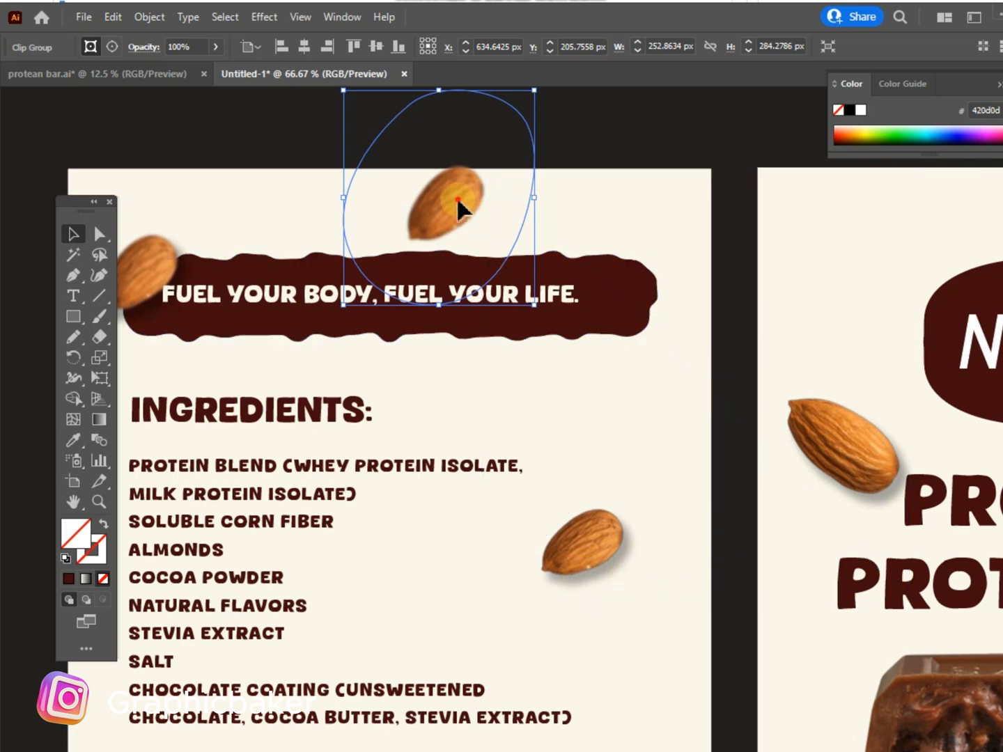
pyautogui.moveTo(459, 208); pyautogui.dragTo(593, 434)
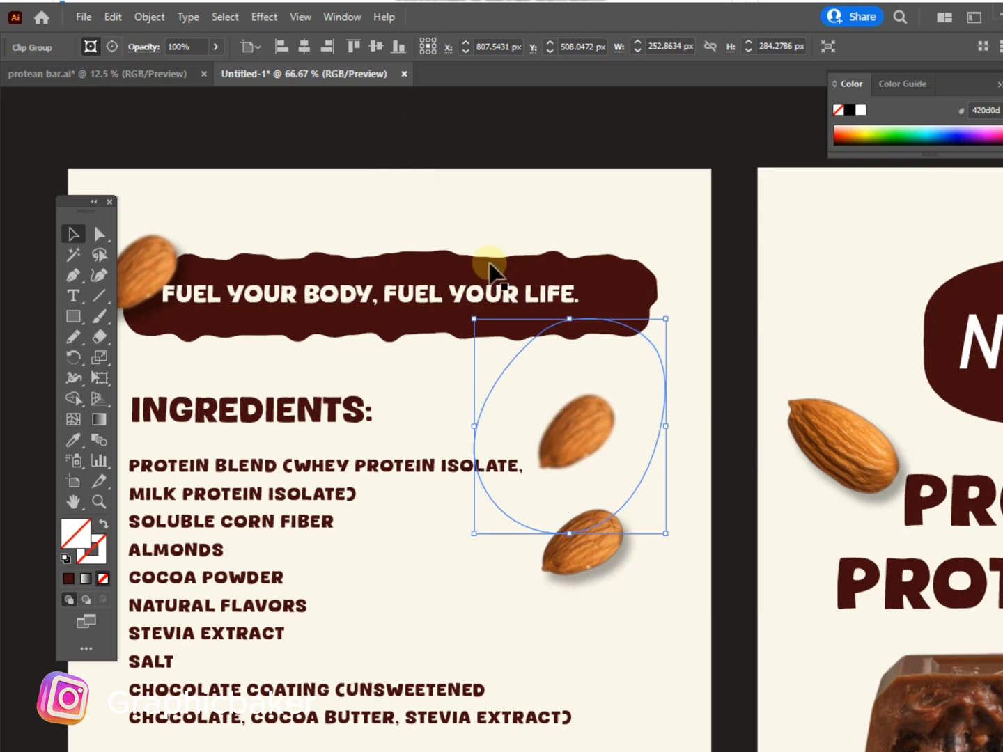
# - Start a Multiply Drop Shadow on the isolated almond and set its Y offset to 12 px
pyautogui.click(265, 16)
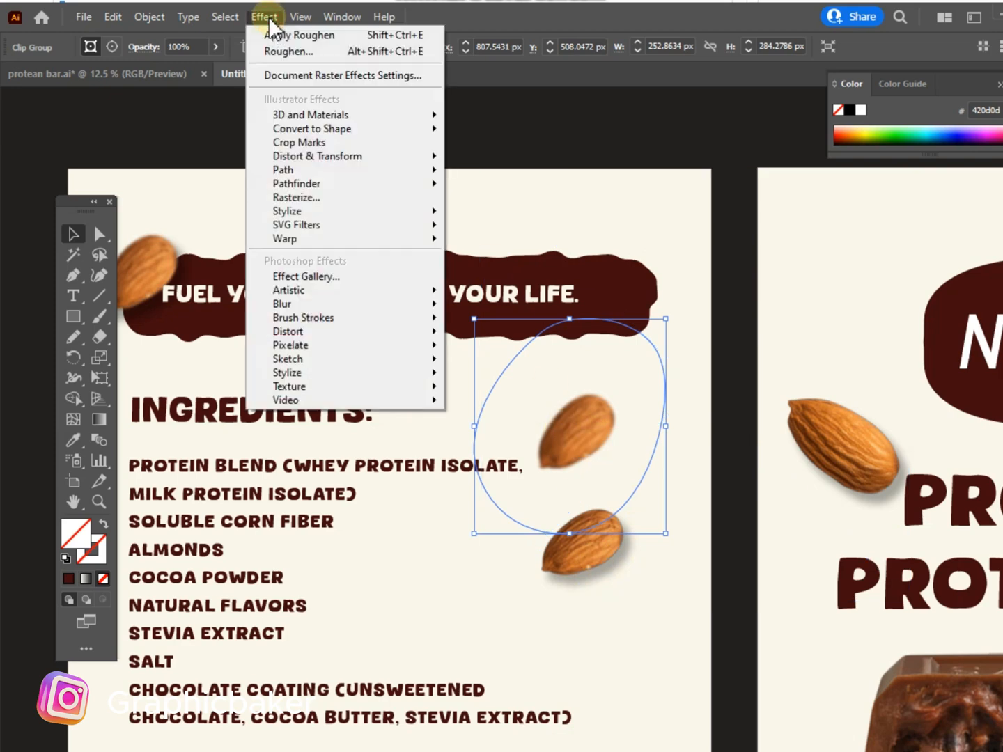
pyautogui.click(593, 432)
pyautogui.click(266, 20)
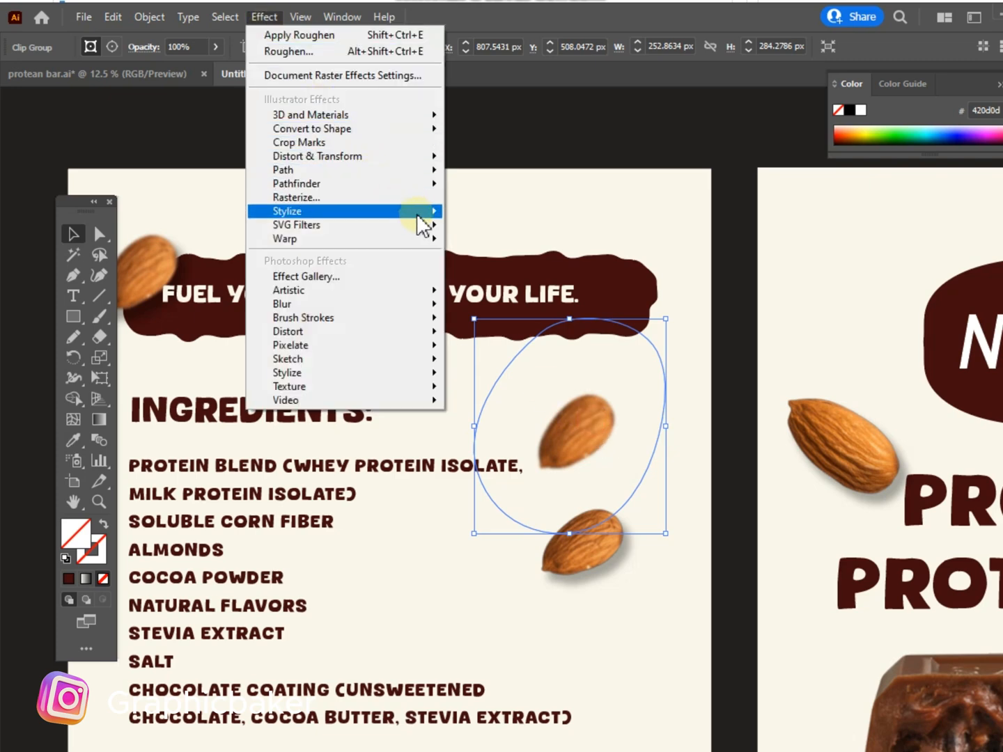
pyautogui.moveTo(438, 217)
pyautogui.click(537, 222)
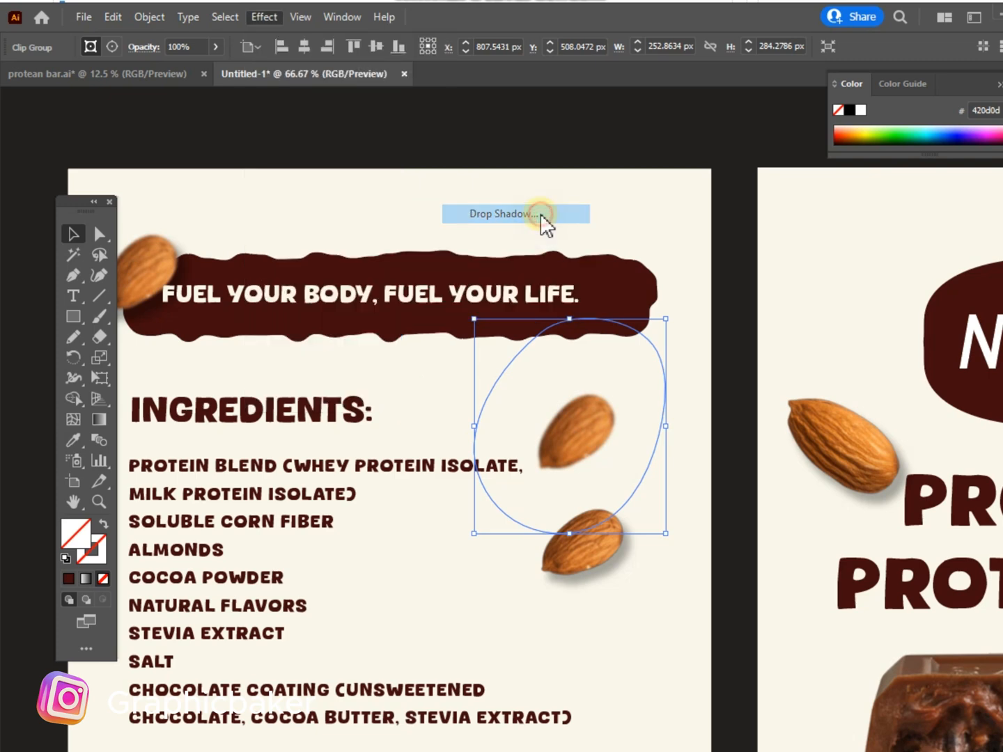
pyautogui.moveTo(814, 241); pyautogui.dragTo(381, 307)
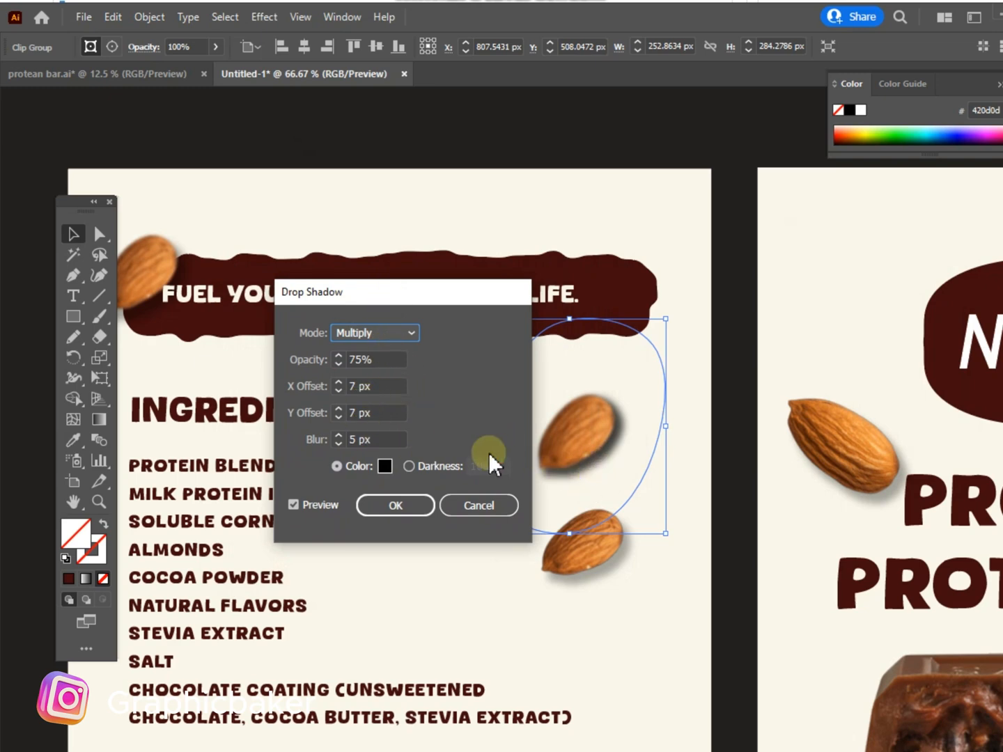
pyautogui.click(339, 409)
pyautogui.click(338, 410)
pyautogui.click(339, 409)
pyautogui.click(339, 409)
pyautogui.click(339, 409)
# - Set the almond shadow's X offset to 5 px, reduce its opacity to roughly 27%, and apply the effect
pyautogui.click(339, 384)
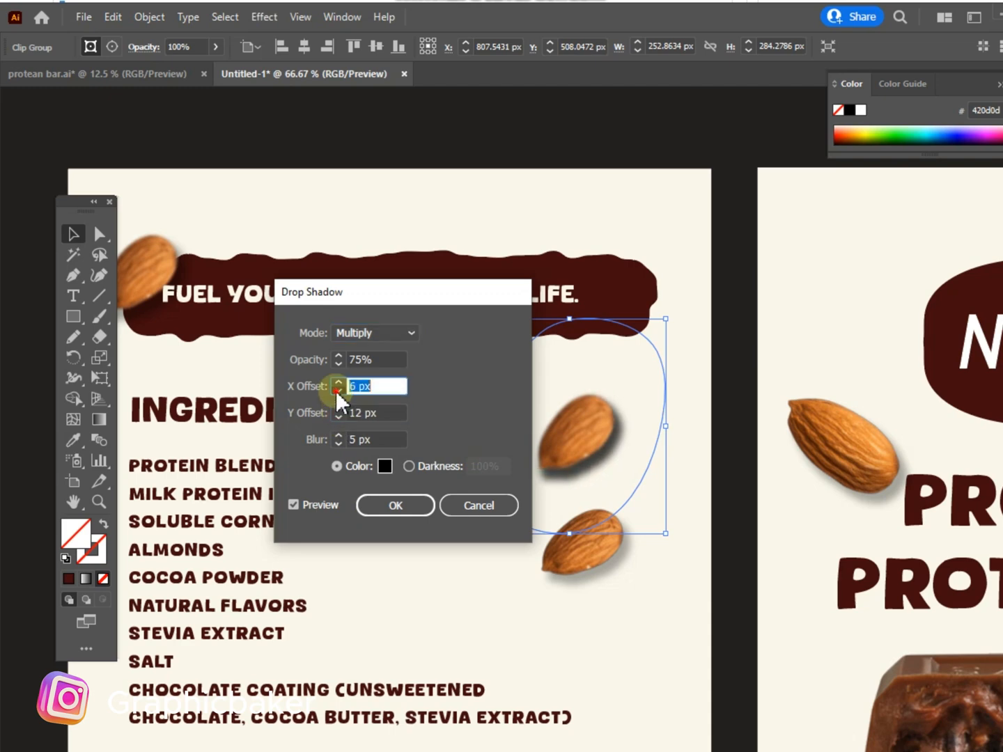
pyautogui.click(338, 384)
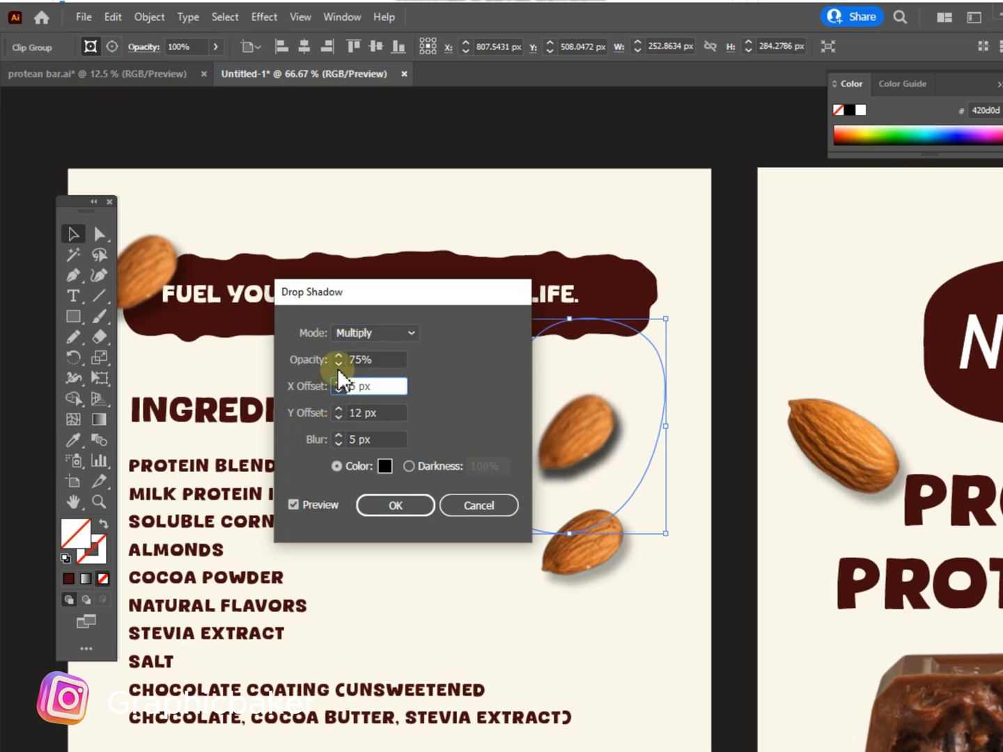
pyautogui.click(339, 360)
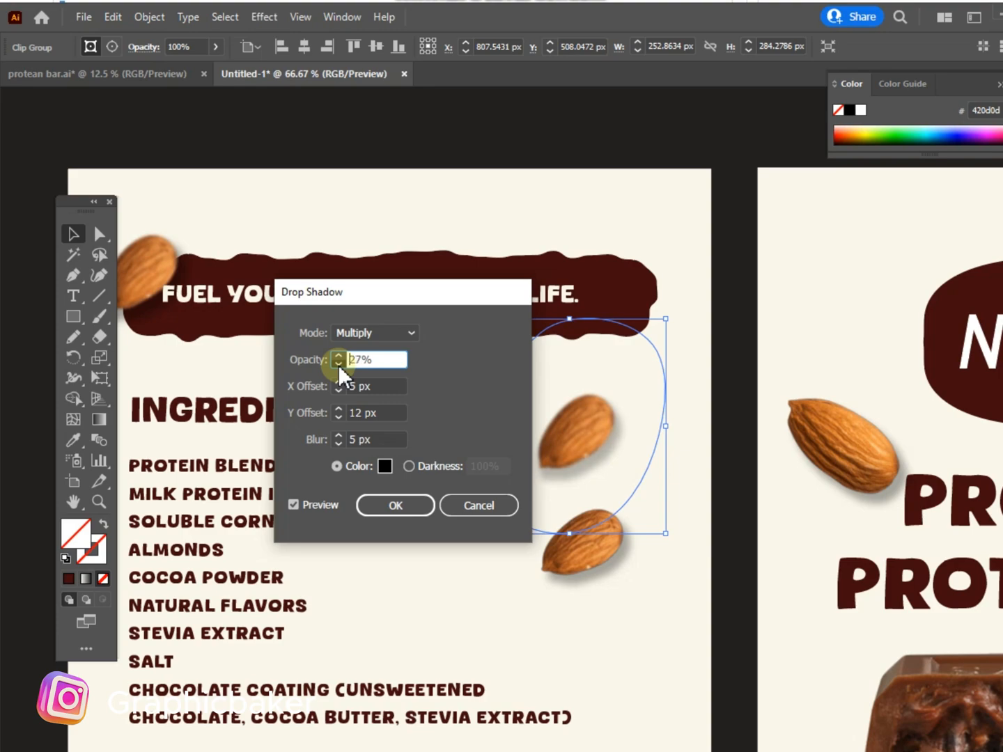
pyautogui.click(338, 363)
pyautogui.click(339, 363)
pyautogui.click(398, 507)
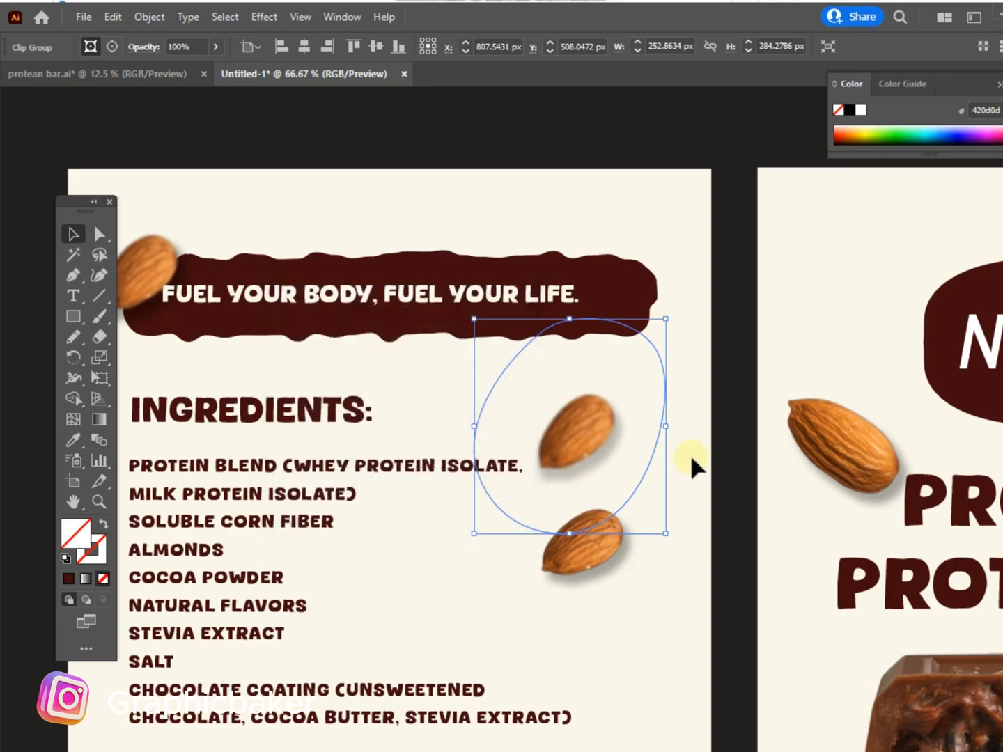
# - Move the shadowed almond off the back panel onto the empty canvas beside the artboard
pyautogui.press('z')
pyautogui.hotkey('ctrl', '-')
pyautogui.hotkey('ctrl', '-')
pyautogui.hotkey('ctrl', '-')
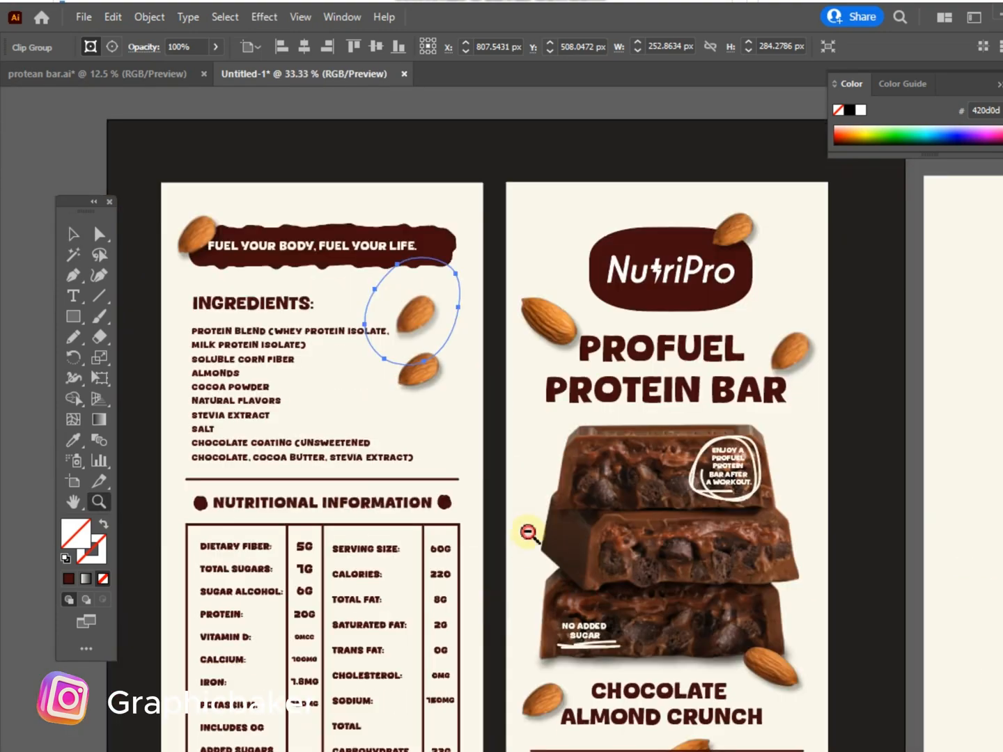
pyautogui.hotkey('ctrl', '-')
pyautogui.press('v')
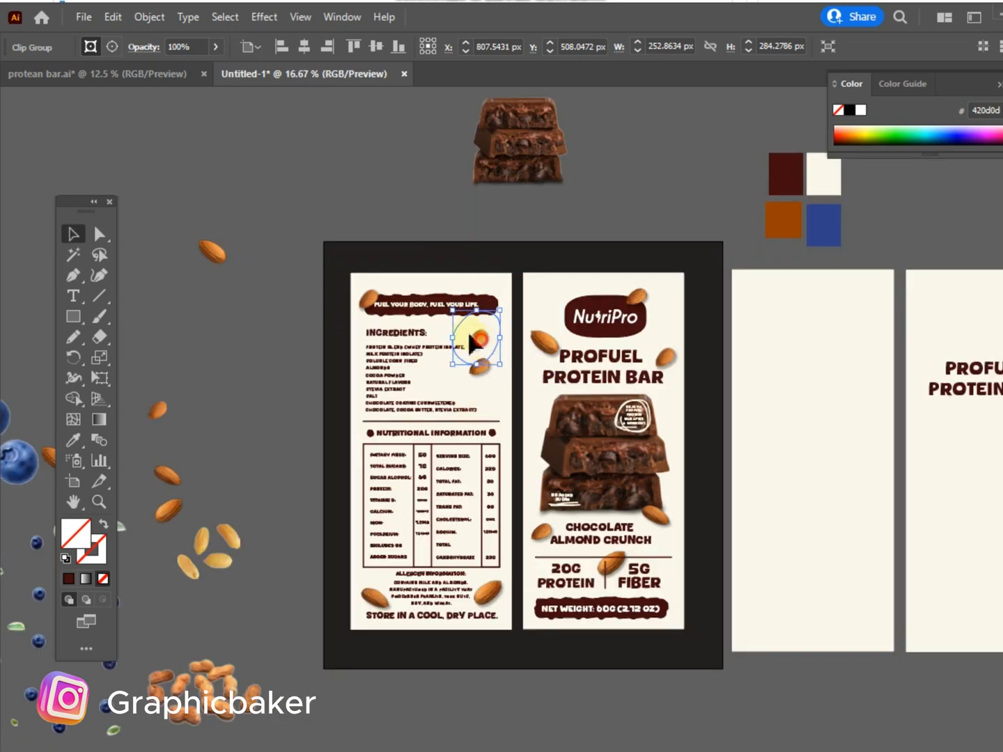
pyautogui.moveTo(473, 341); pyautogui.dragTo(163, 364)
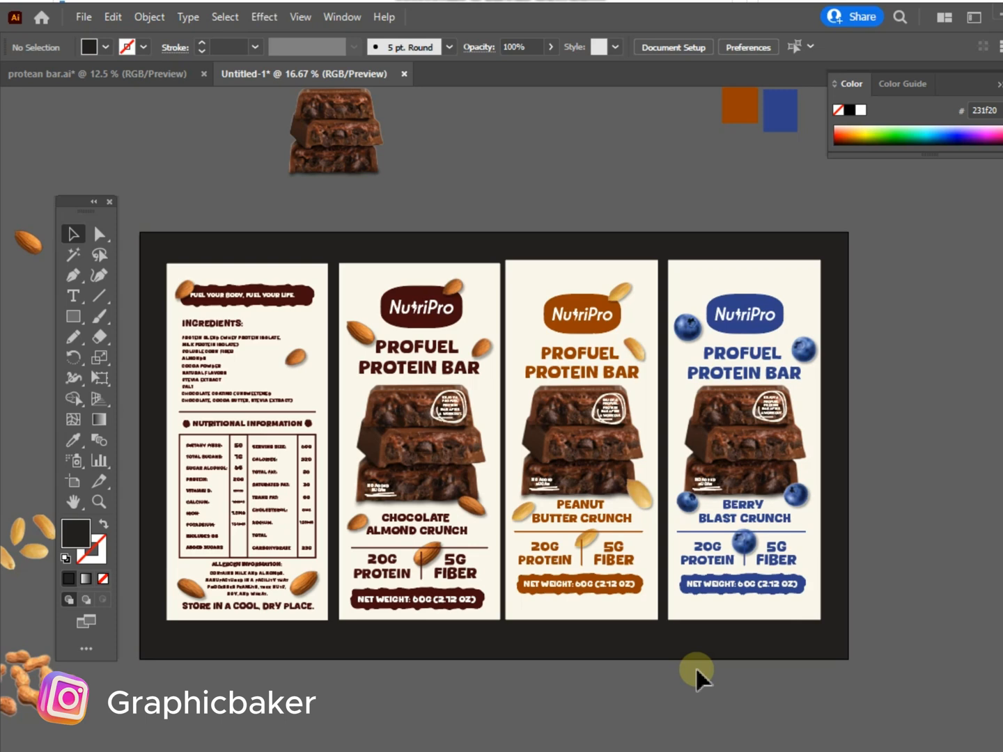
# - Select the back panel's artwork, including its text, nutrition table and almonds
pyautogui.click(262, 536)
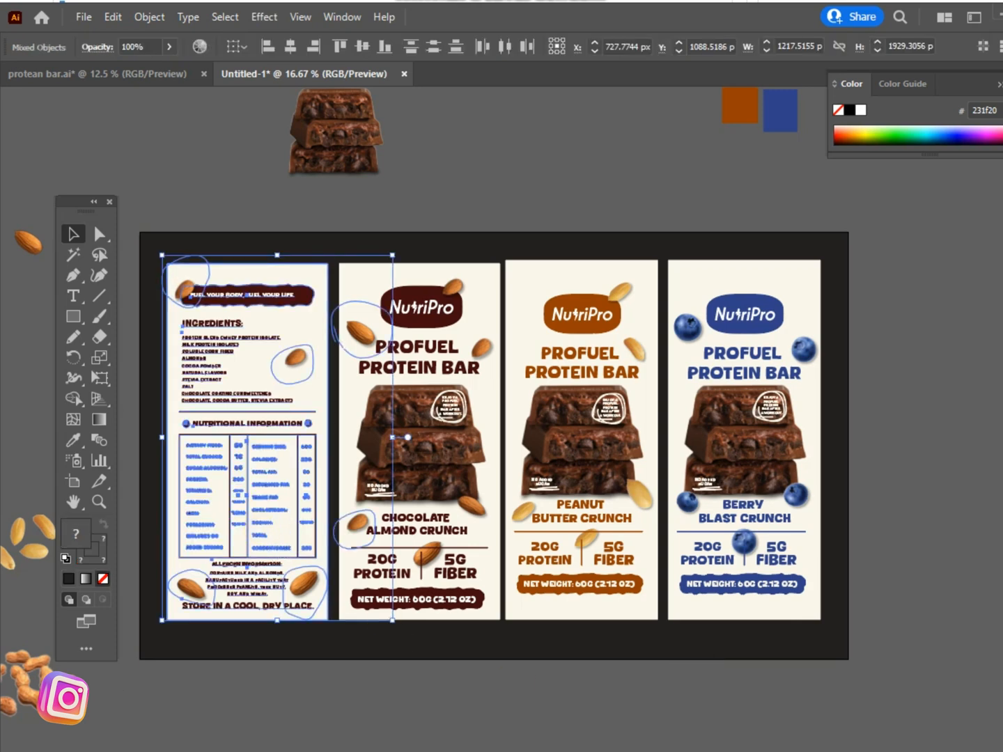
pyautogui.click(695, 746)
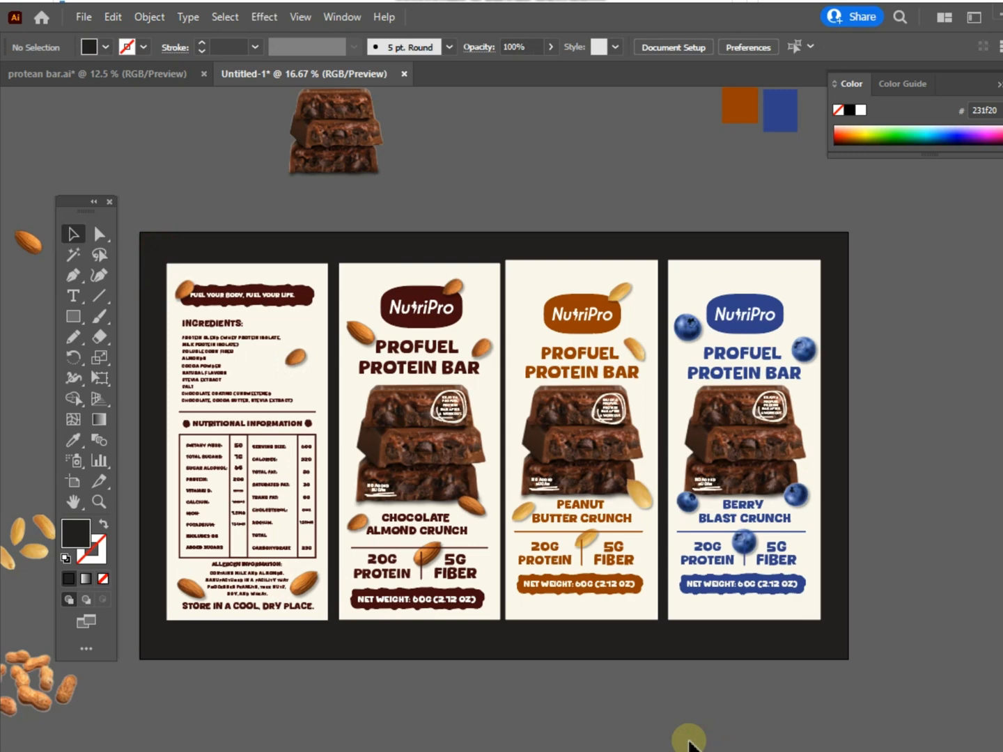
pyautogui.click(282, 537)
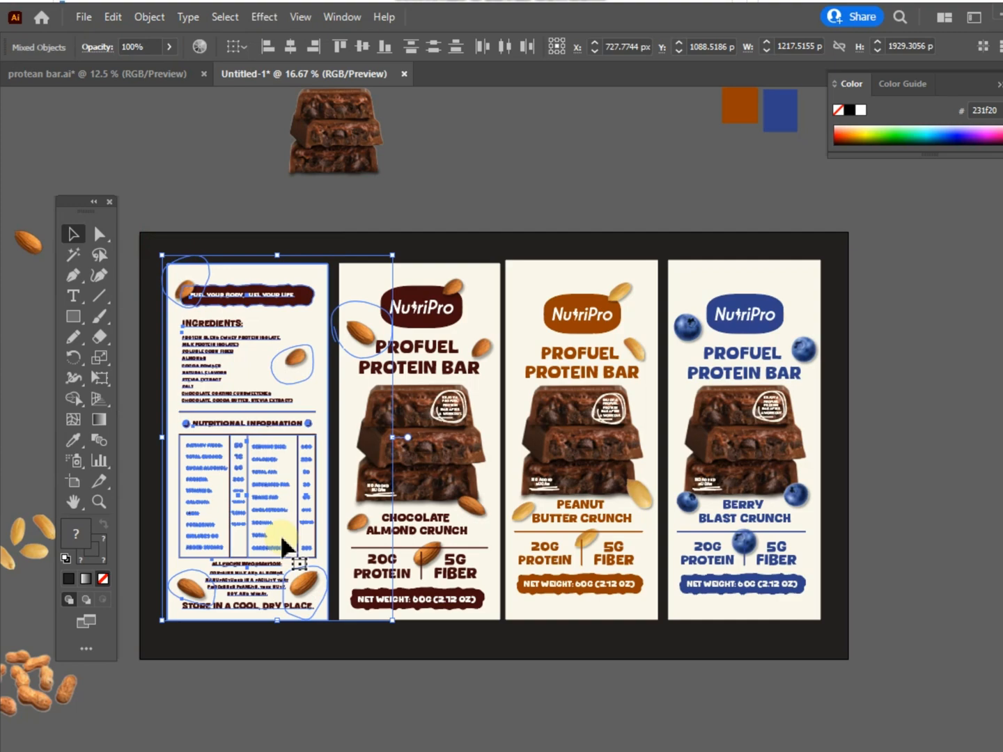